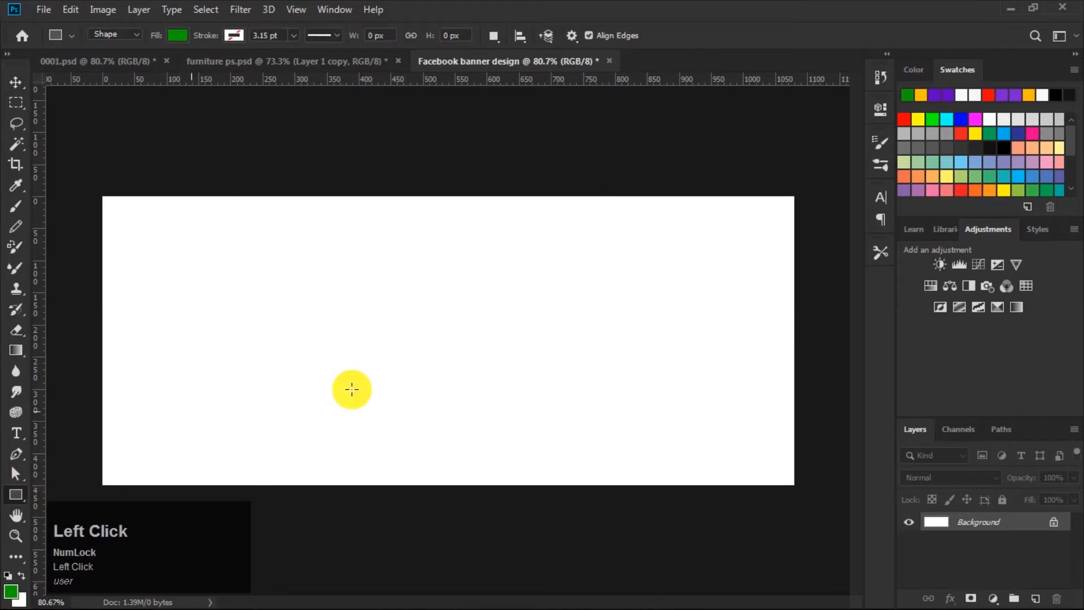
Step: Create a 25 x 25 px rectangle shape on the canvas
click(448, 329)
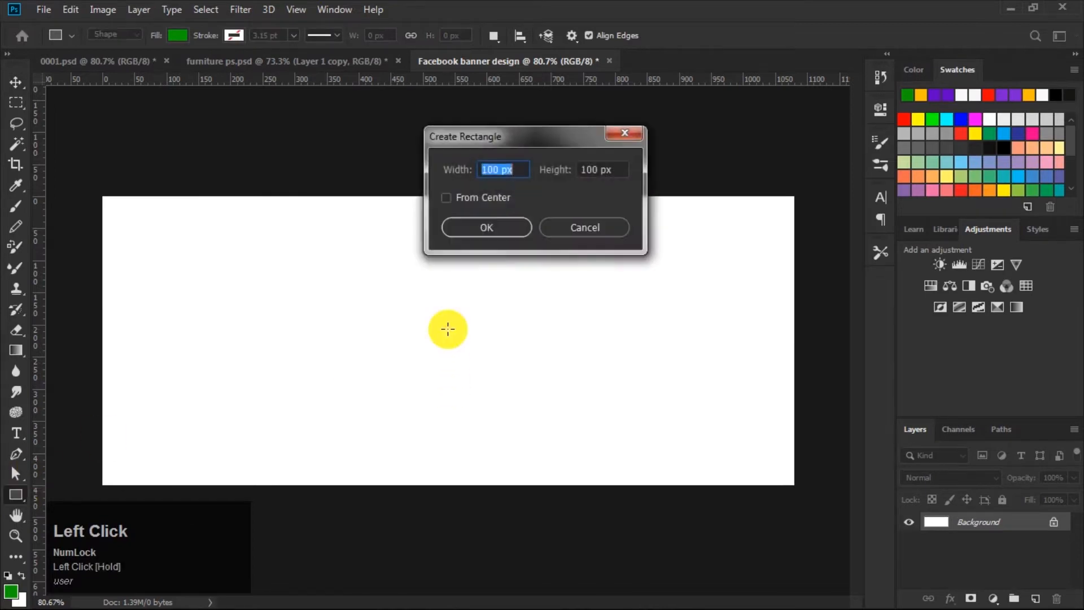
drag(484, 169, 393, 212)
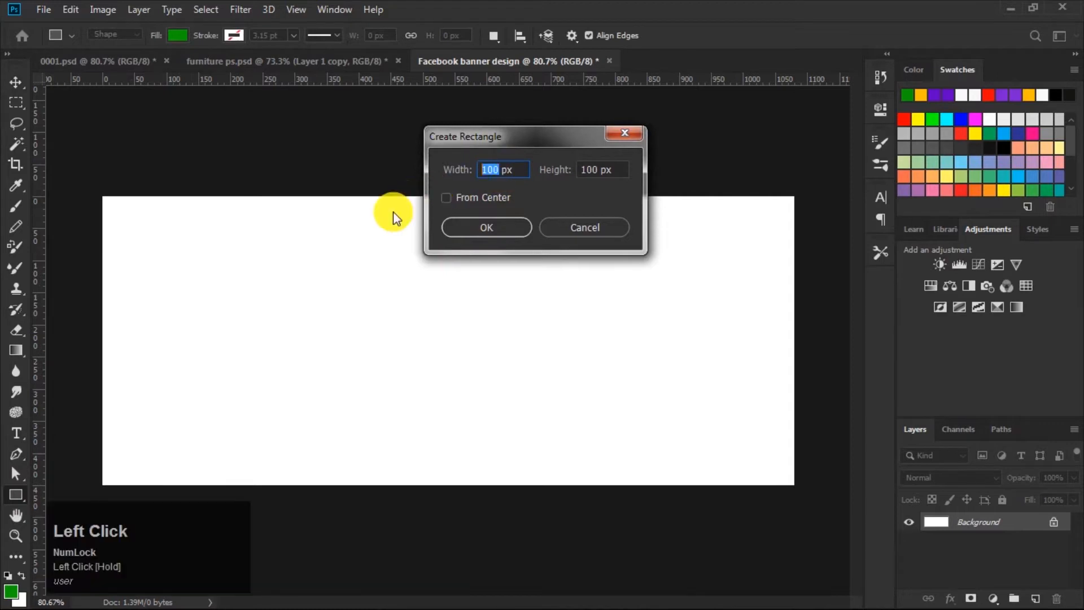
text(25)
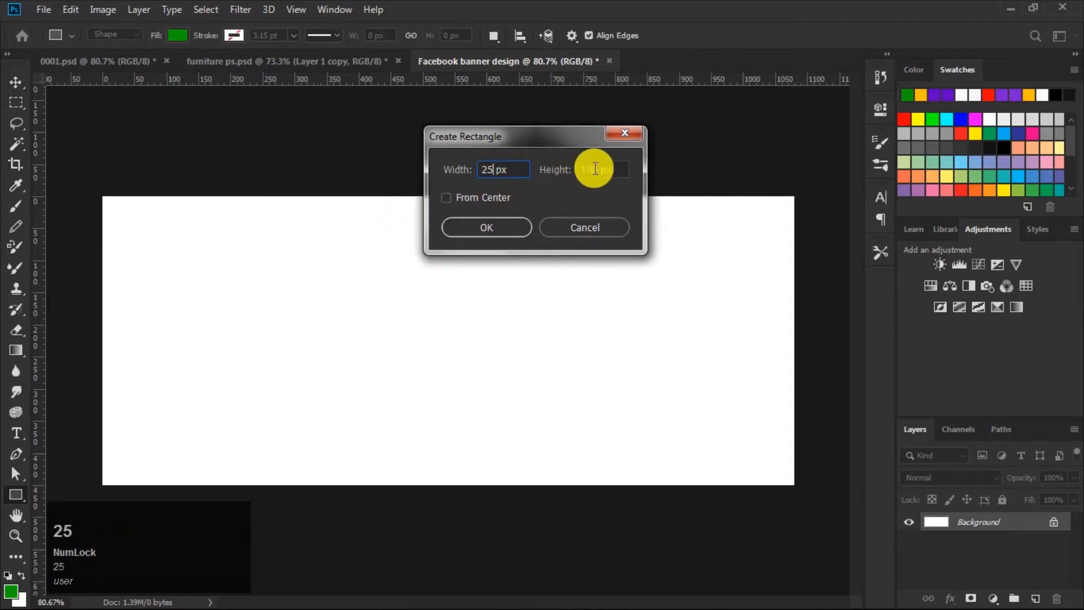
drag(598, 169, 510, 198)
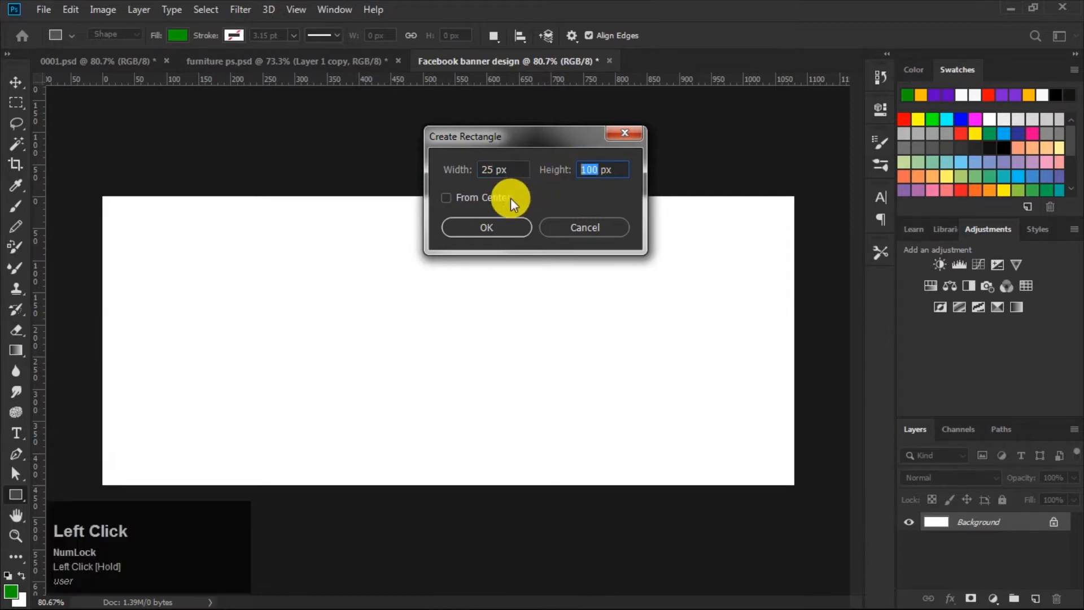
text(25)
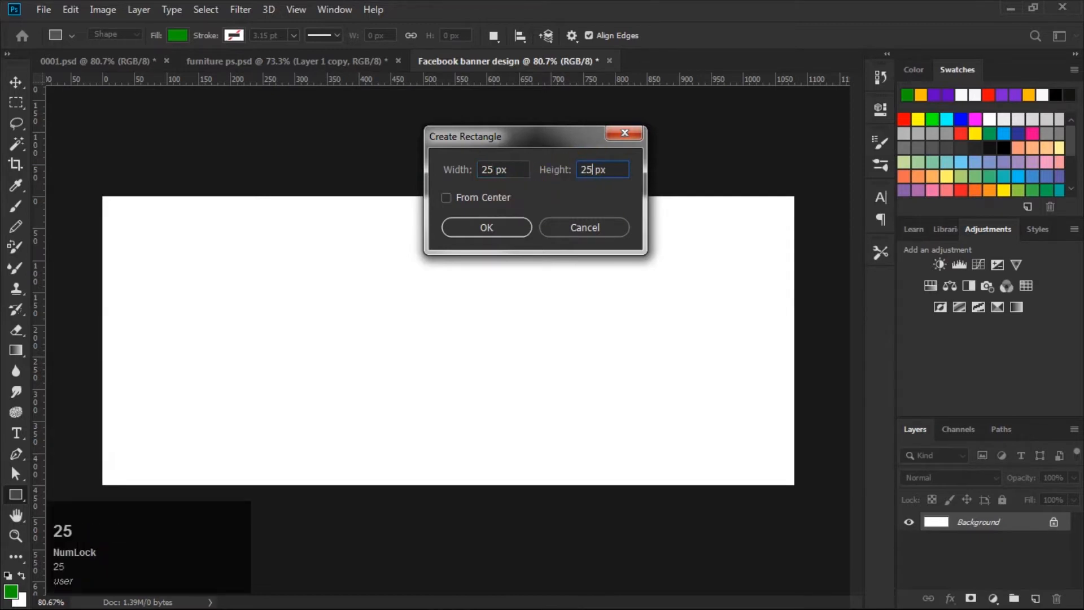
click(489, 227)
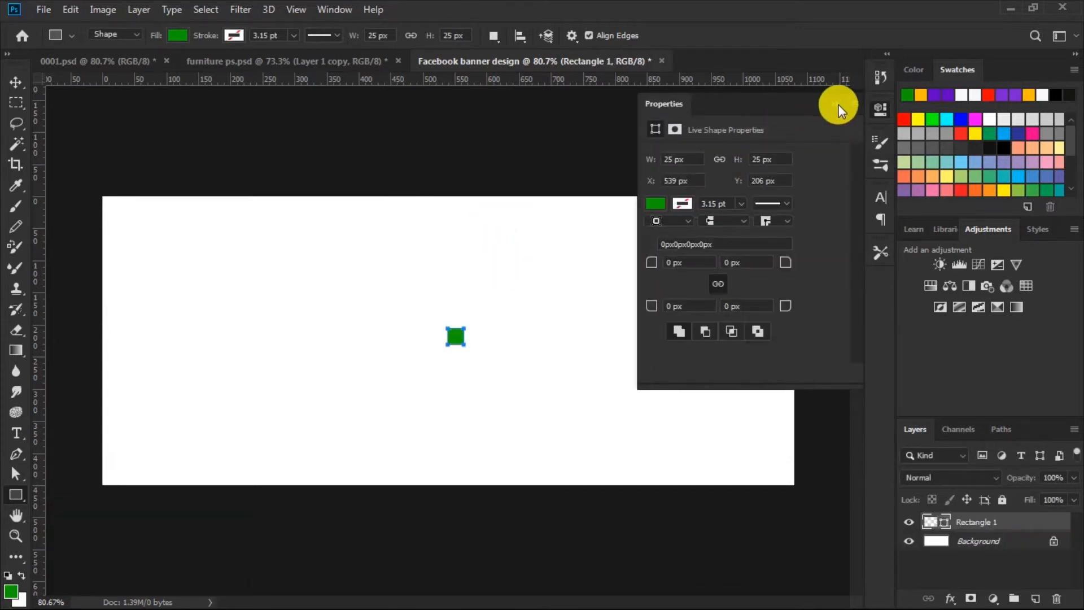
Step: Move the small square into the canvas's top-left corner
click(834, 104)
click(17, 84)
drag(460, 345, 117, 206)
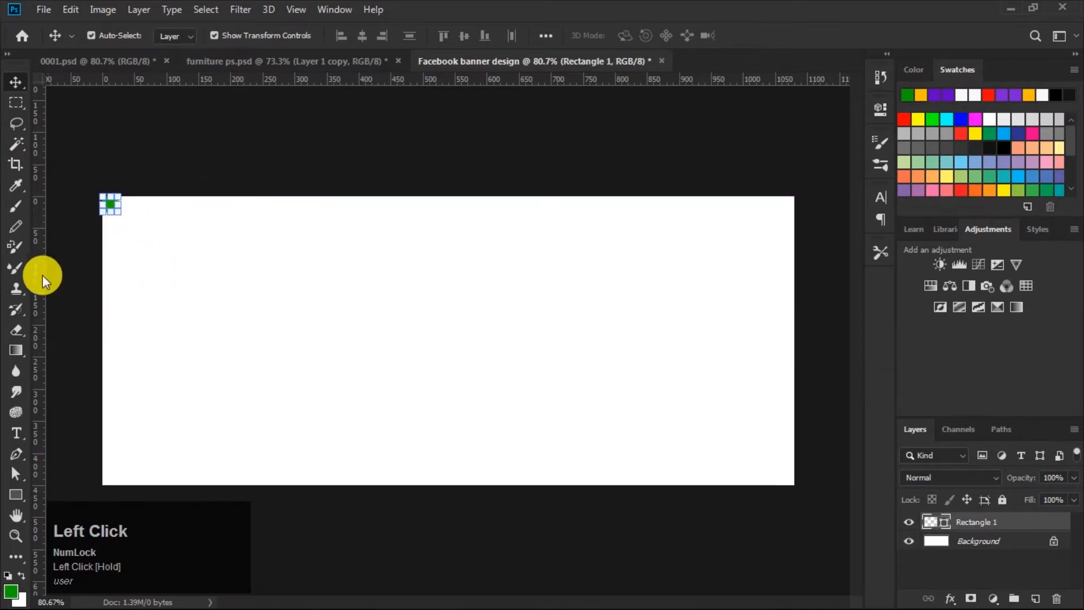
Step: Add a vertical and a horizontal guide along the inner edges of the square
drag(42, 273, 126, 277)
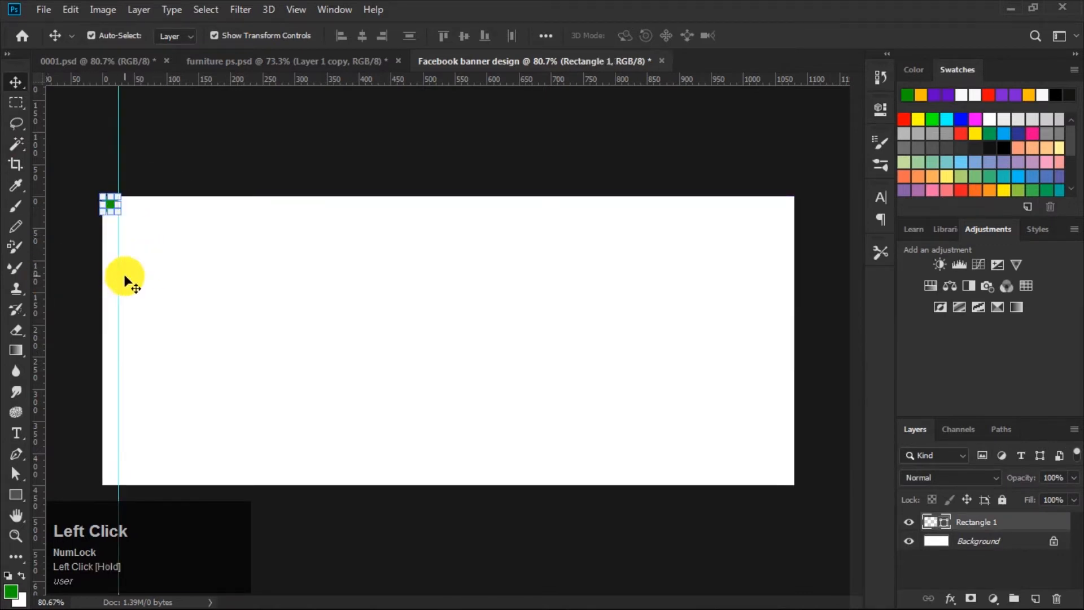
drag(219, 79, 219, 213)
click(261, 141)
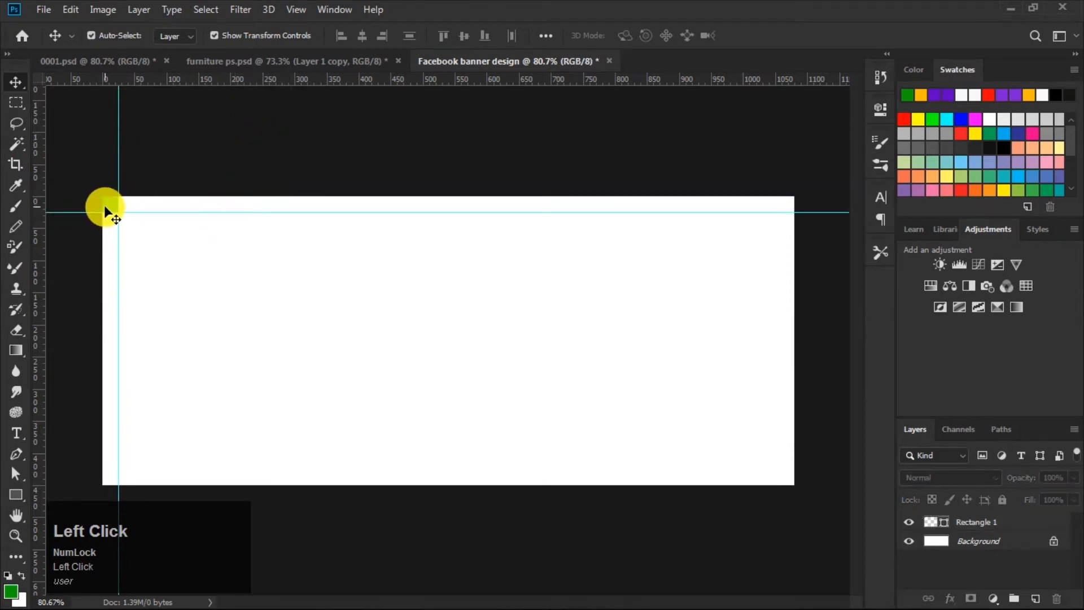
Step: Move the square to the bottom-right corner and add horizontal and vertical guides along its inner edges
drag(106, 205, 777, 479)
drag(736, 82, 765, 459)
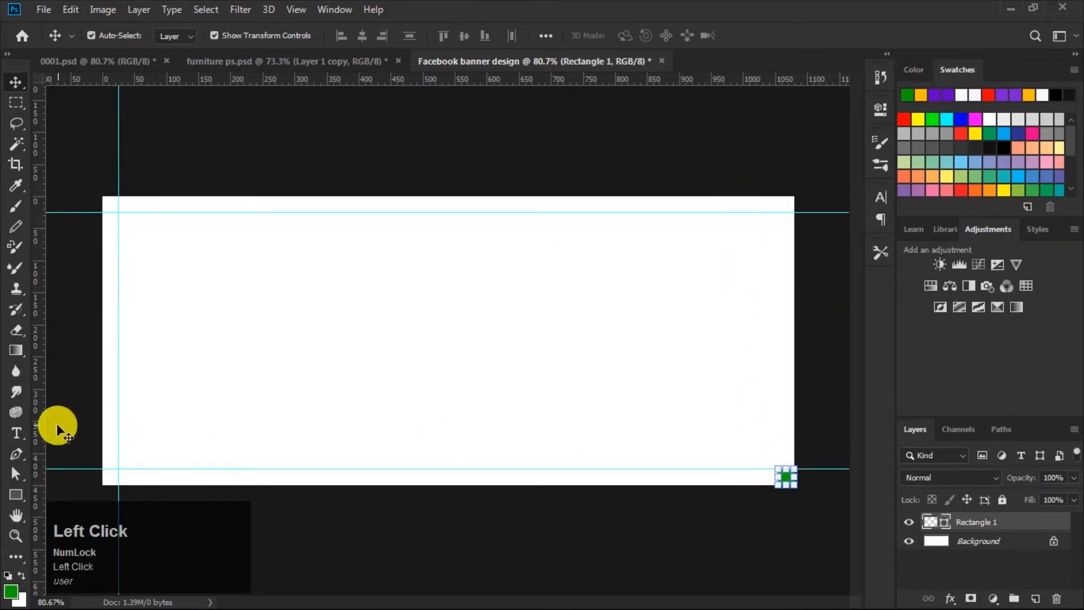
drag(42, 413, 777, 435)
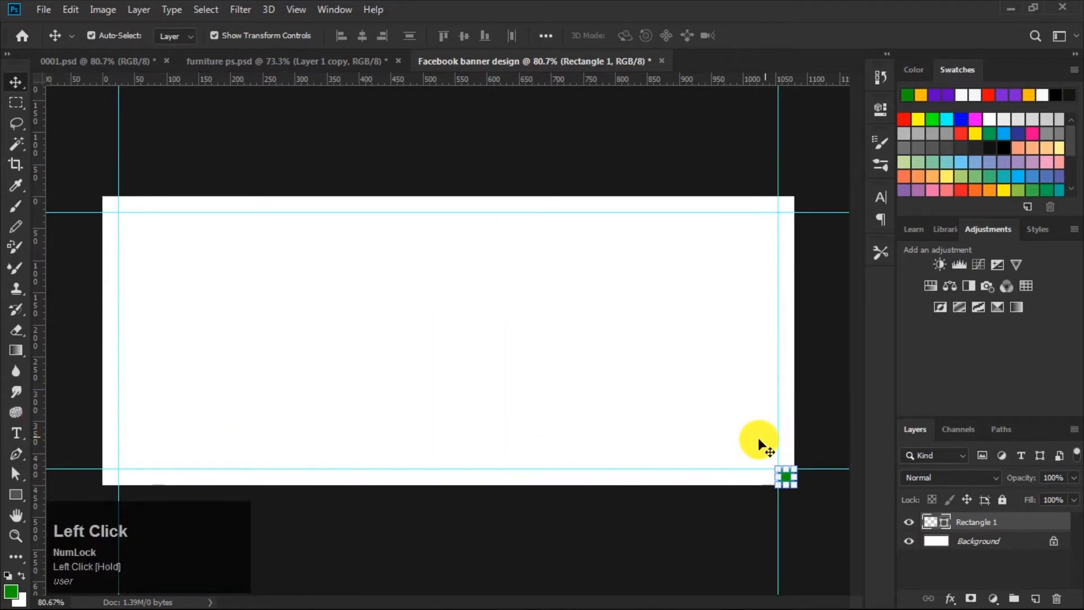
click(702, 424)
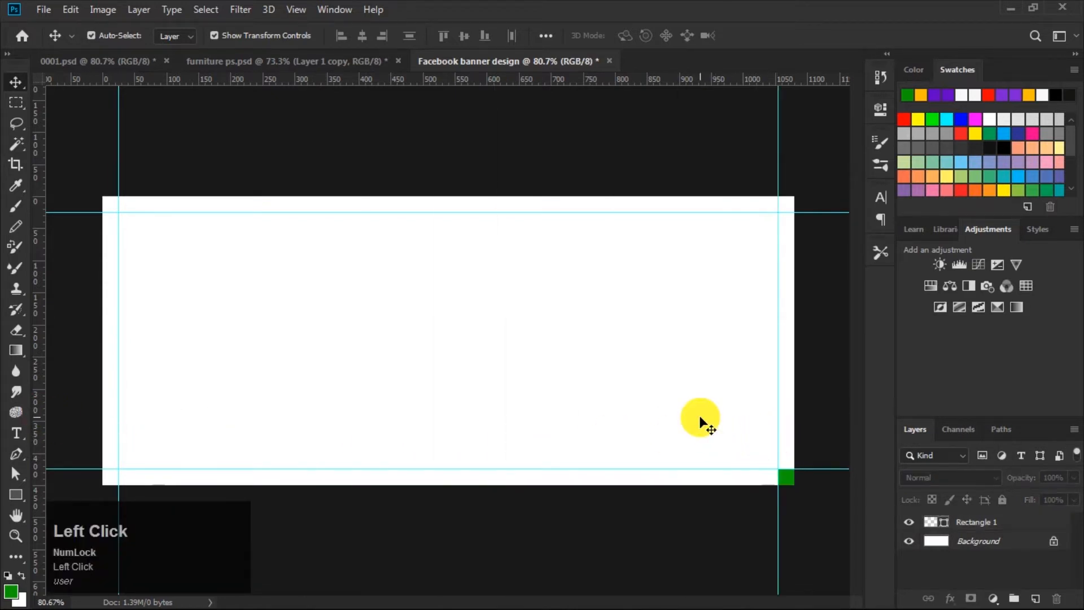
Step: Delete the square's layer, keeping only the guides as margins
click(974, 523)
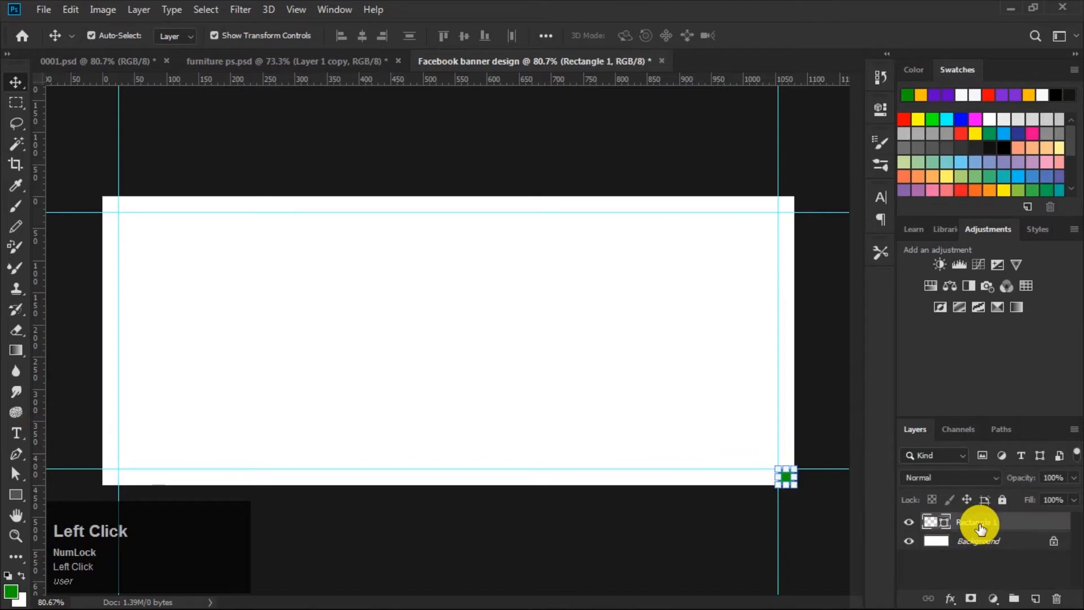
click(1056, 598)
click(468, 238)
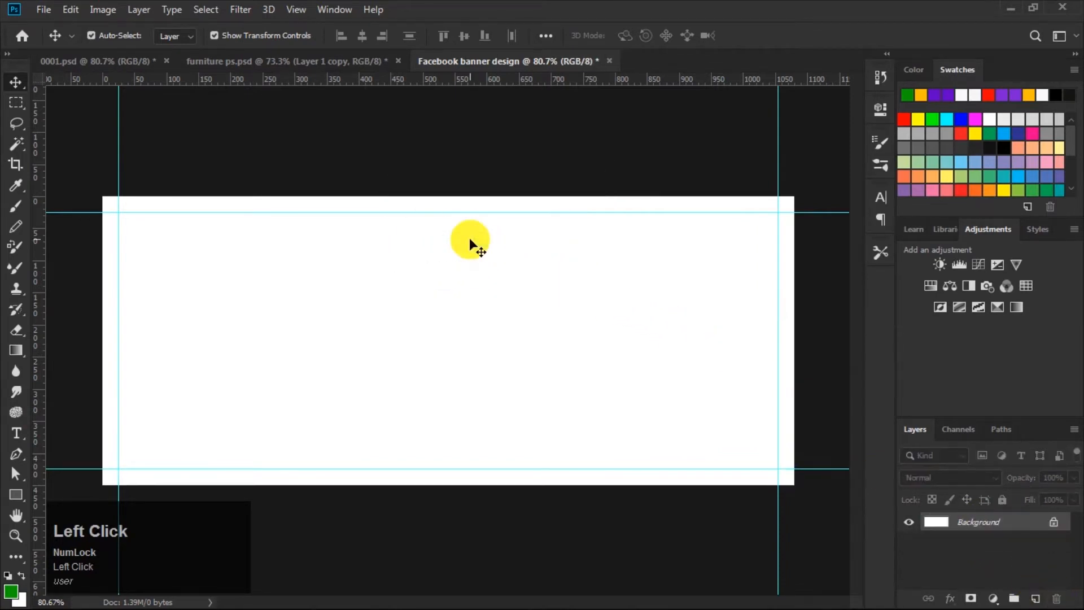
Step: Add a Solid Color fill layer with the colour #ffbb02 as the banner background
click(652, 158)
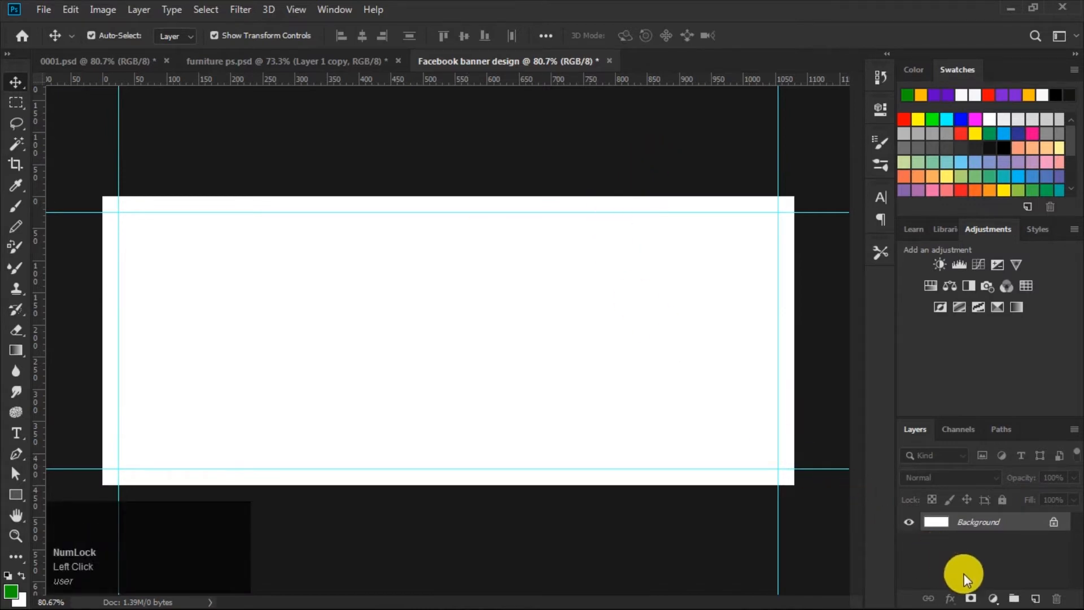
click(992, 598)
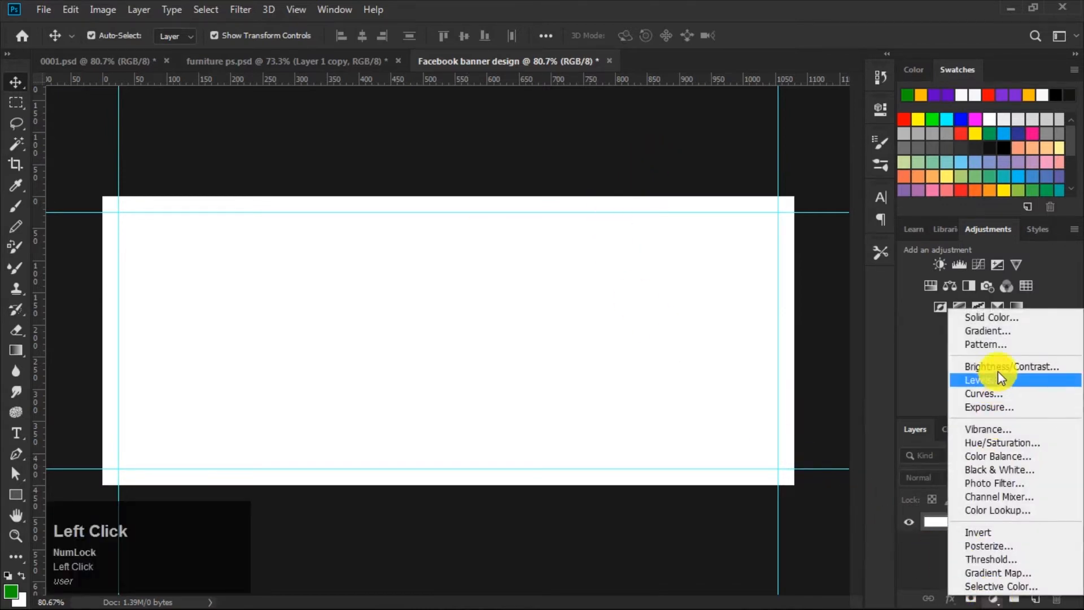
click(1000, 321)
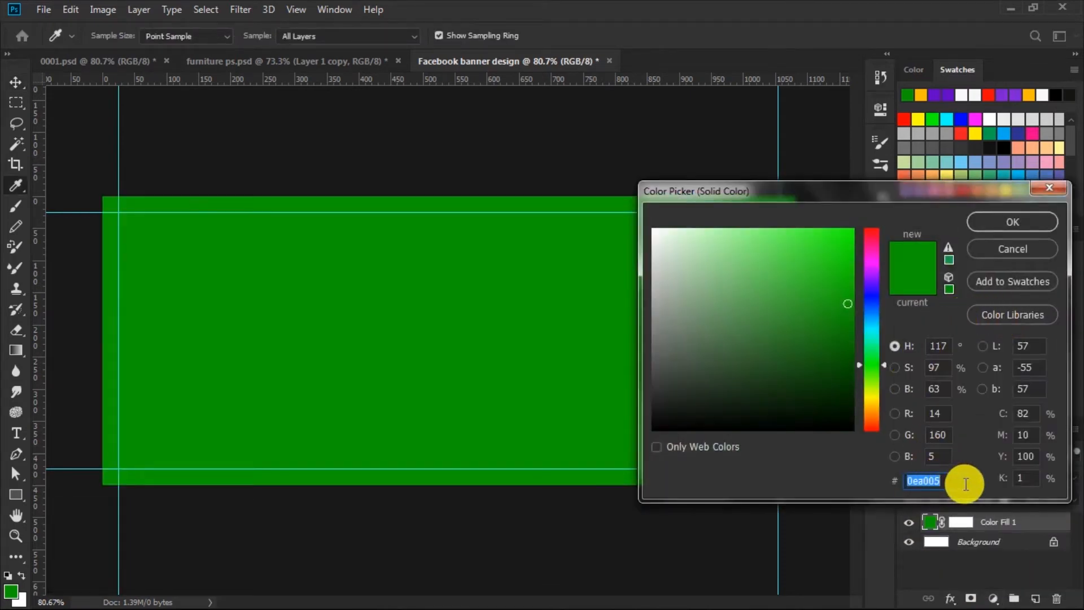
key(BackSpace)
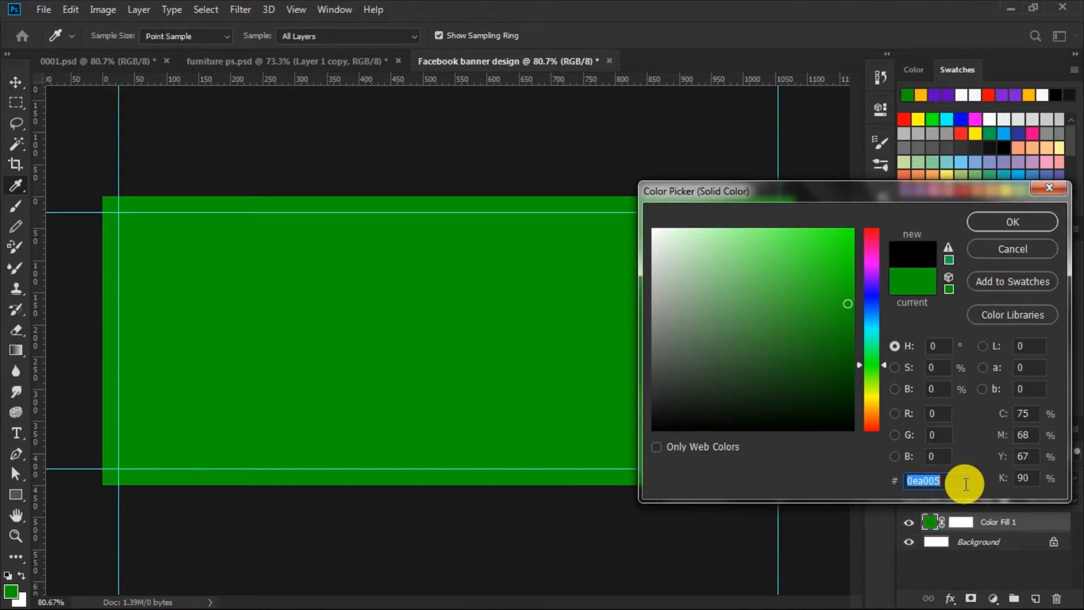
text(f)
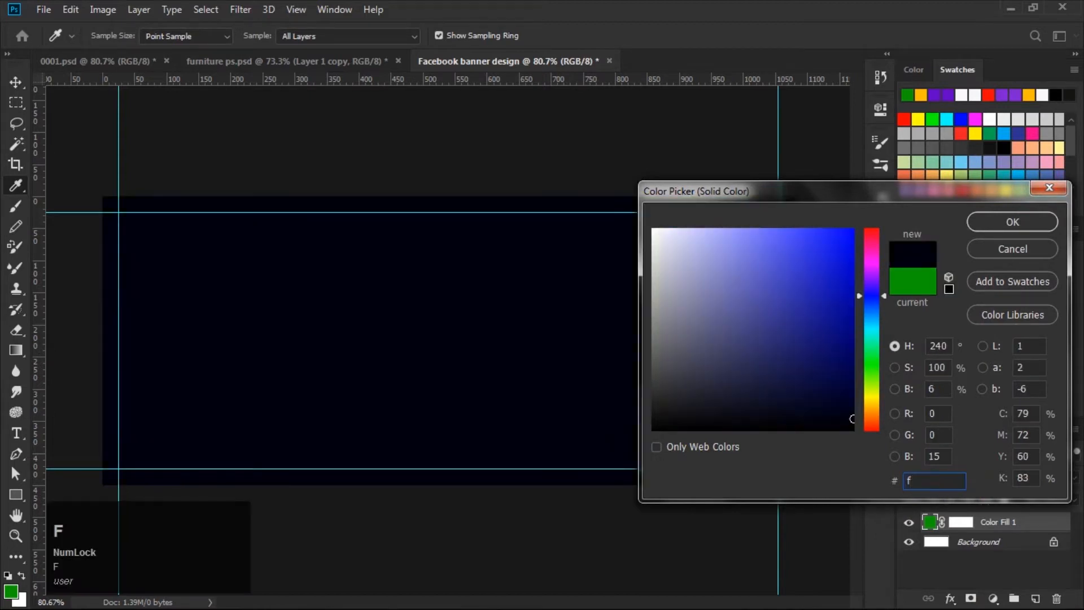
text(fbb0)
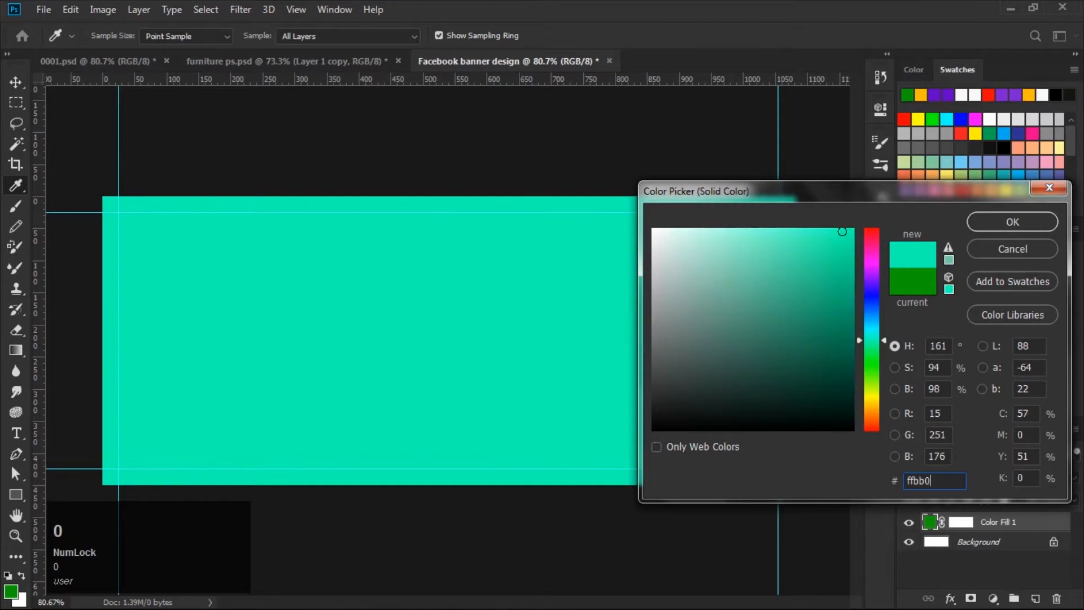
text(2)
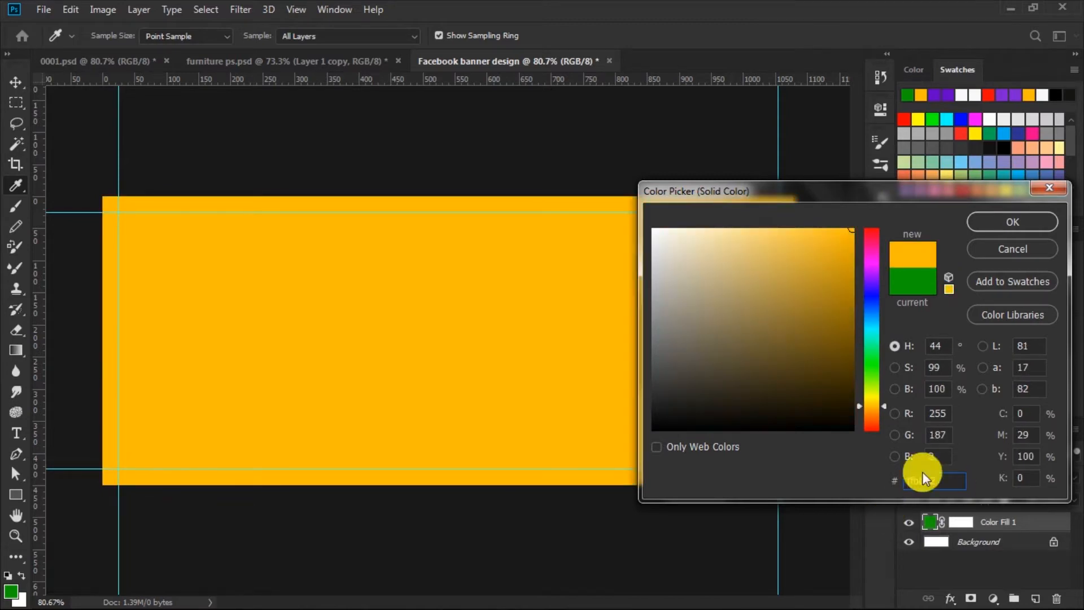
click(986, 219)
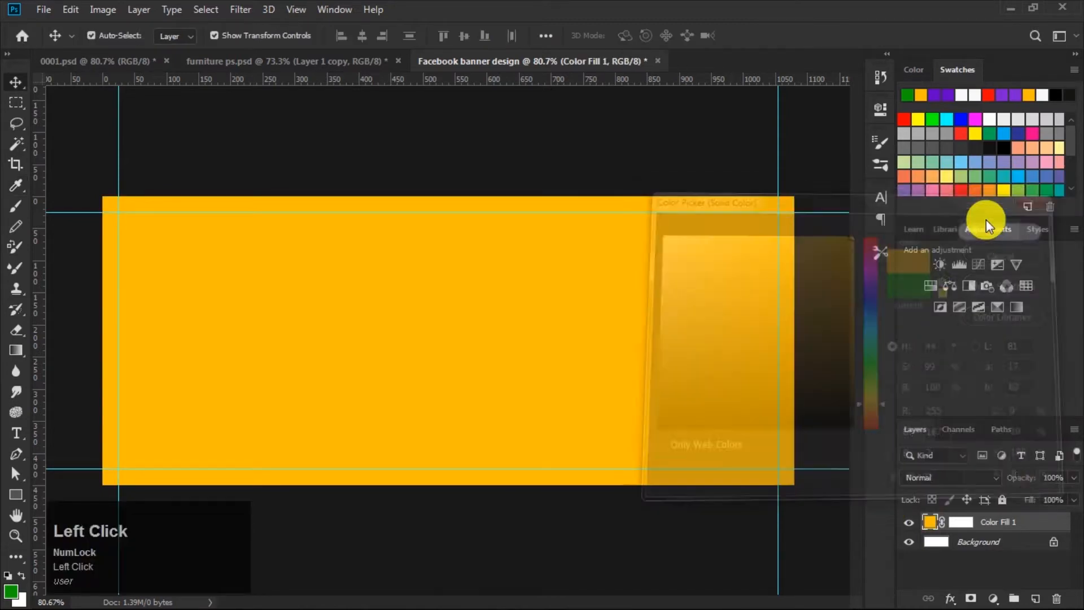
Step: Bring the sofa layer from furniture ps.psd into the banner, centred on the background
click(654, 165)
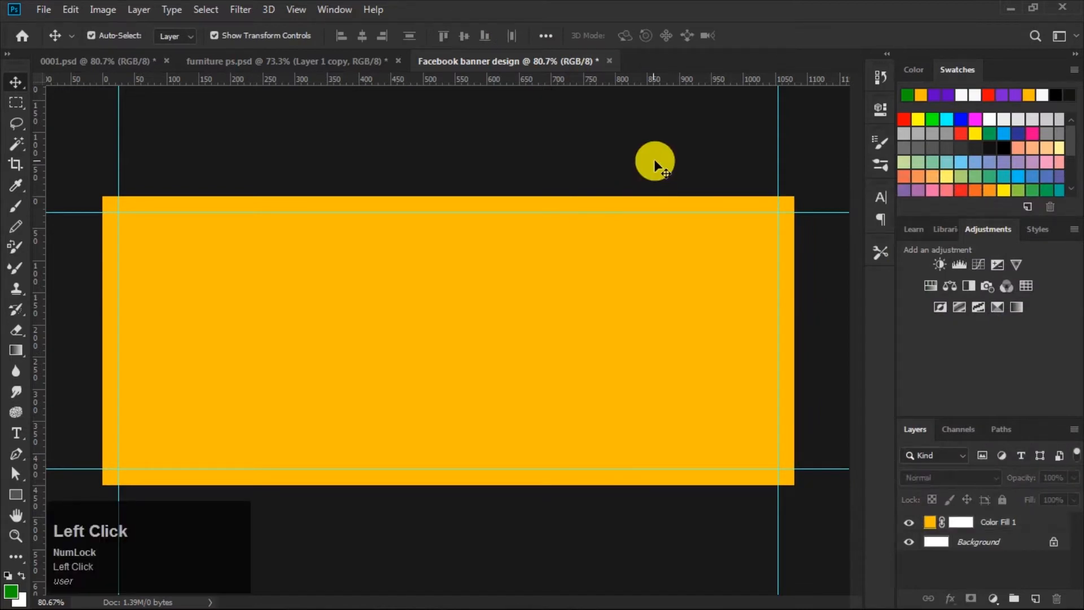
click(308, 63)
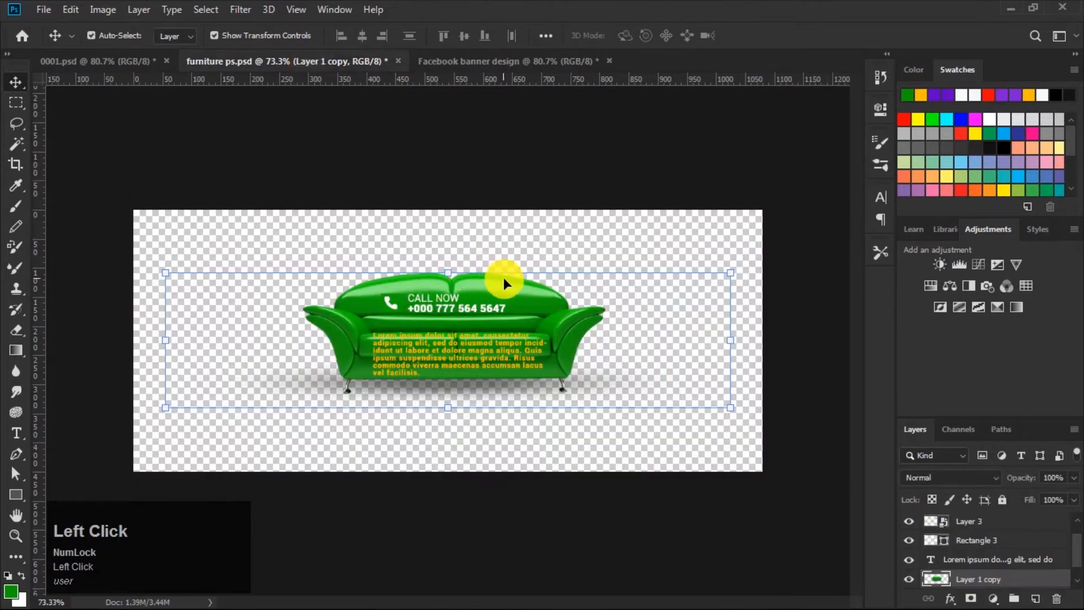
mouse_move(503, 279)
mouse_down()
mouse_move(510, 136)
mouse_move(493, 59)
mouse_move(495, 279)
mouse_up()
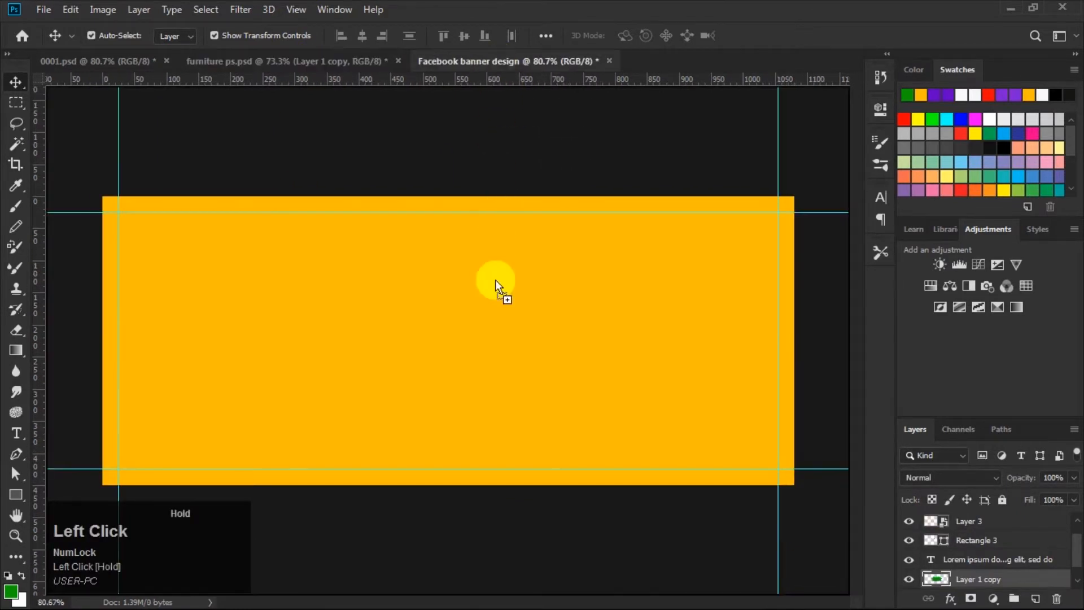
drag(509, 319, 517, 326)
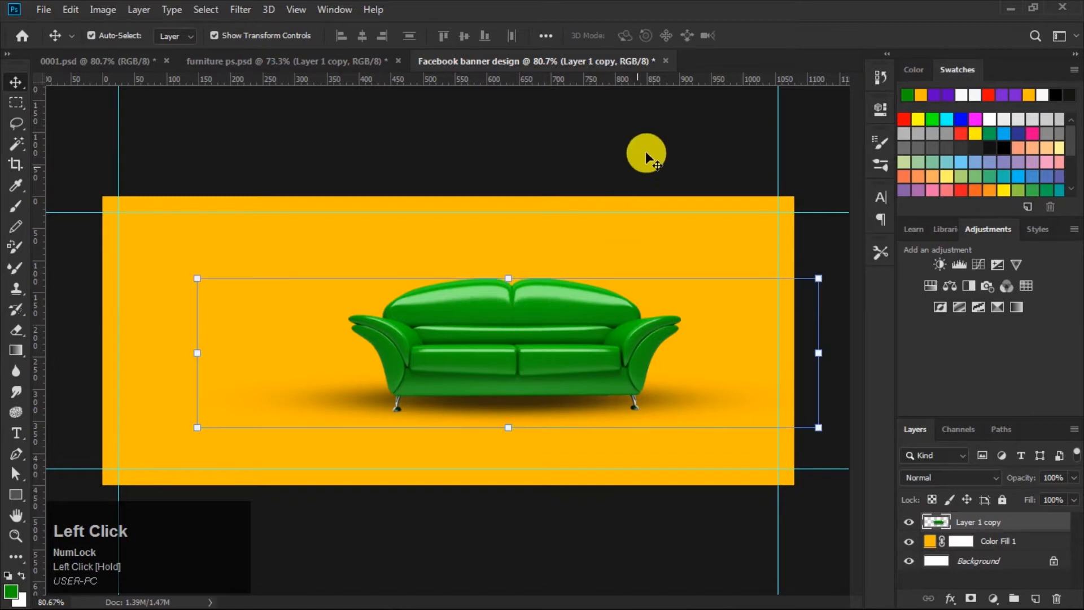
click(650, 142)
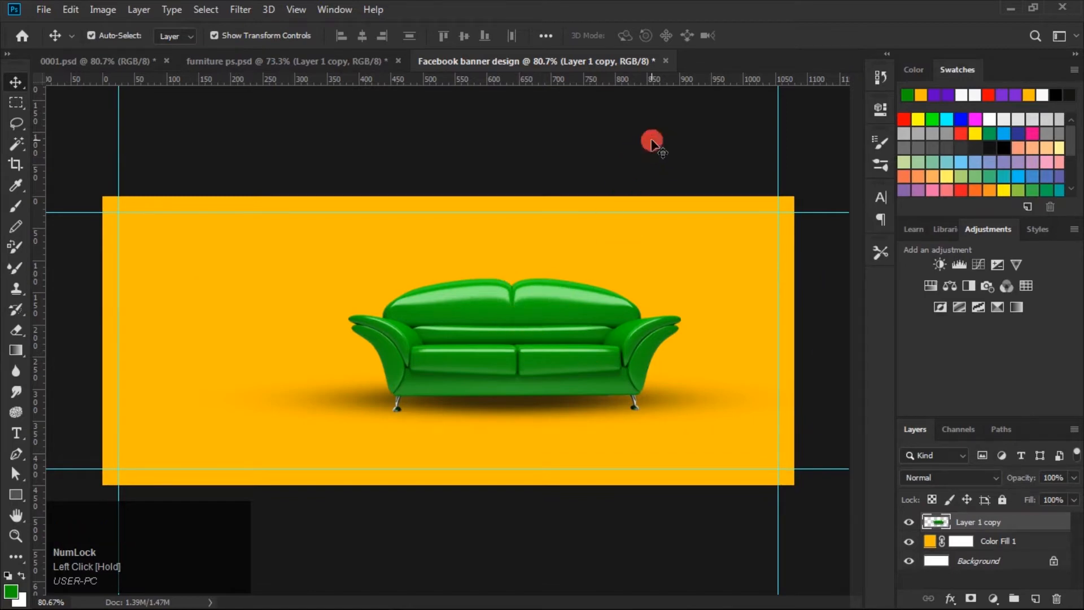
Step: Select the Color Fill layer and inspect the foreground colour's hex value in the color picker
click(931, 543)
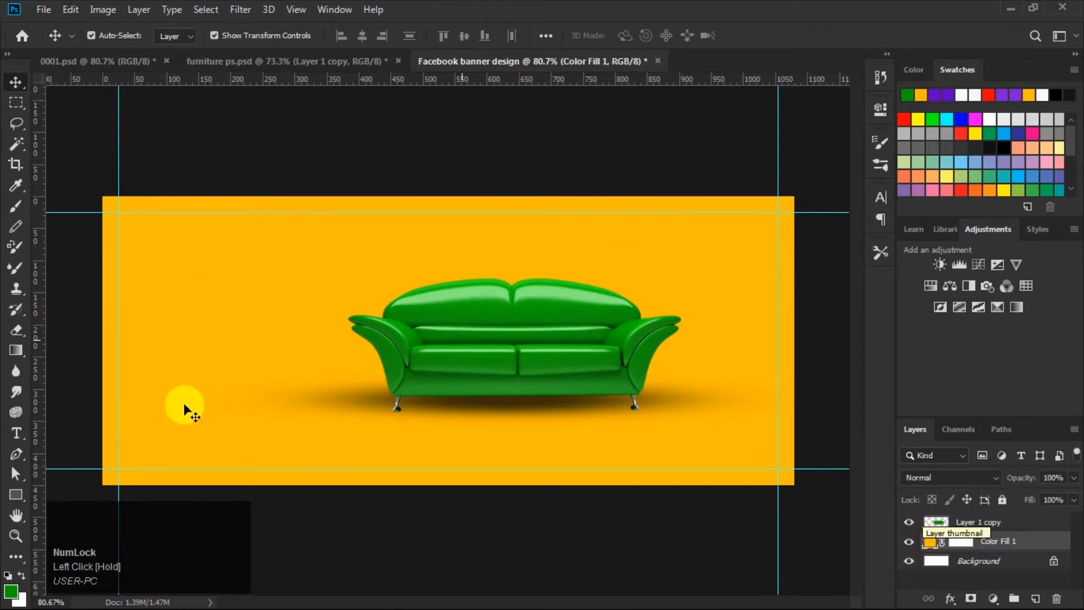
click(12, 590)
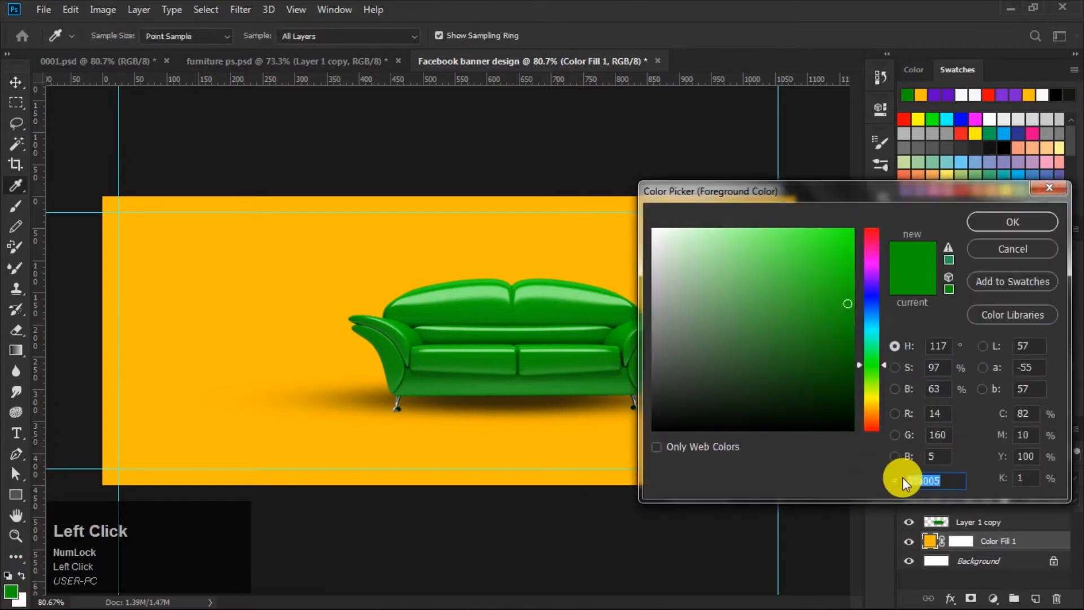
click(940, 482)
drag(940, 485, 729, 496)
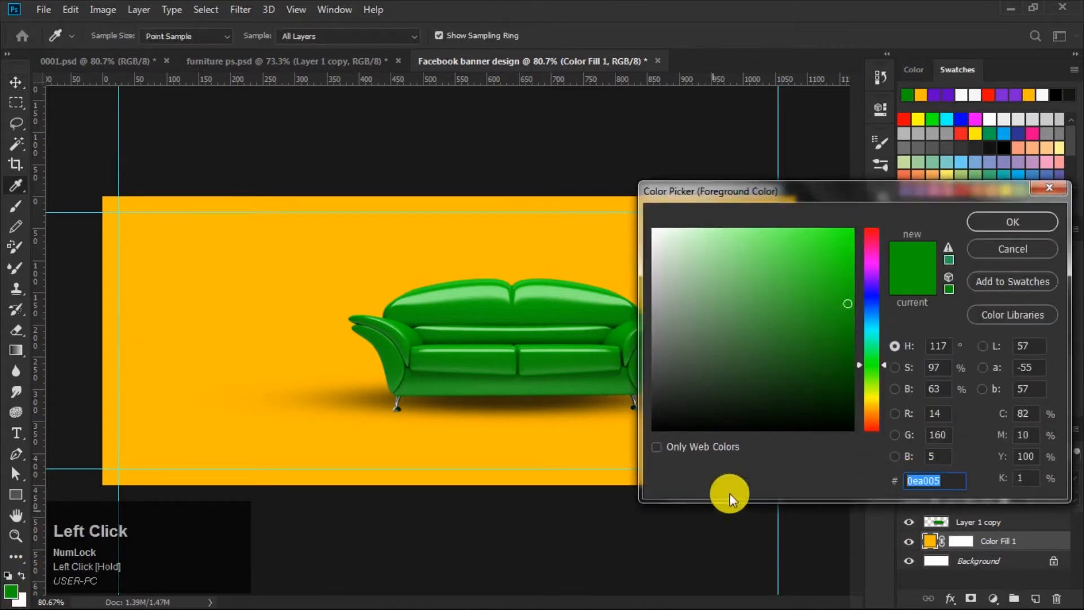
click(996, 221)
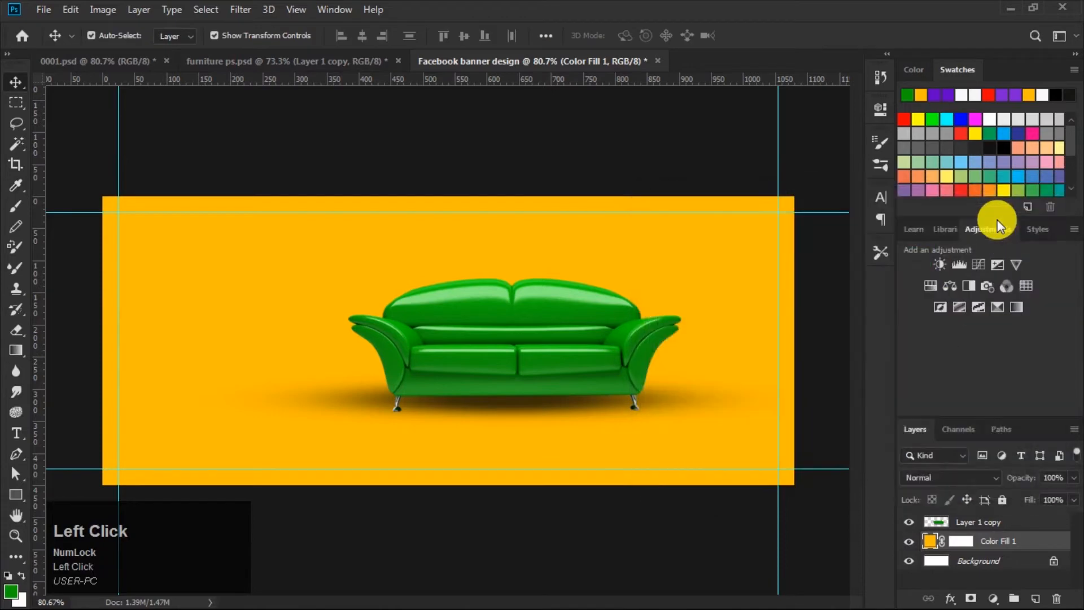
Step: Draw a green polygon with the Pen tool covering the banner's left part, with a diagonal edge running past the sofa
click(17, 455)
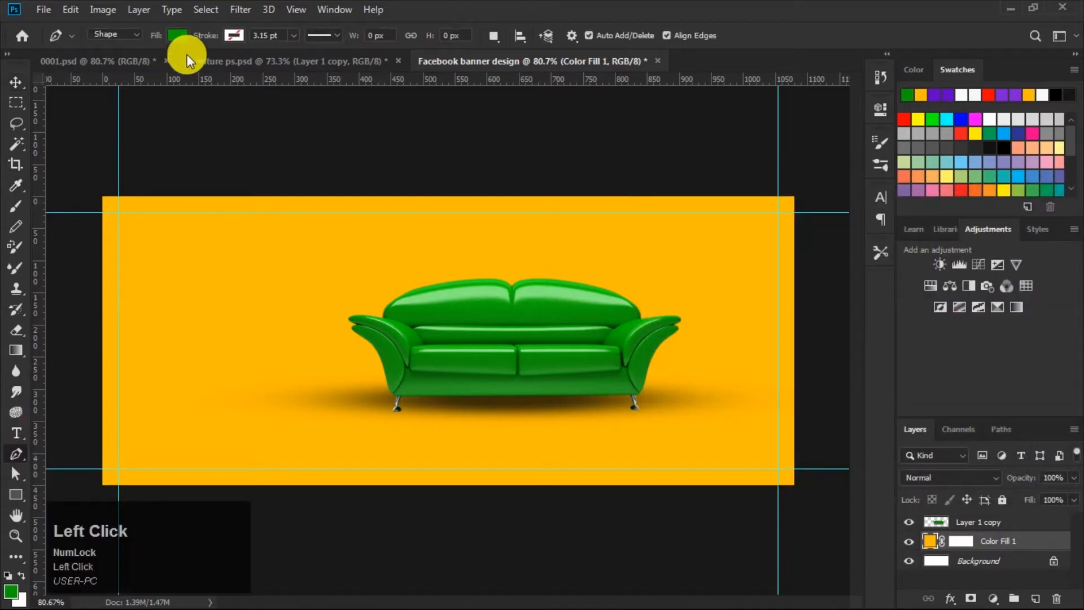
click(298, 178)
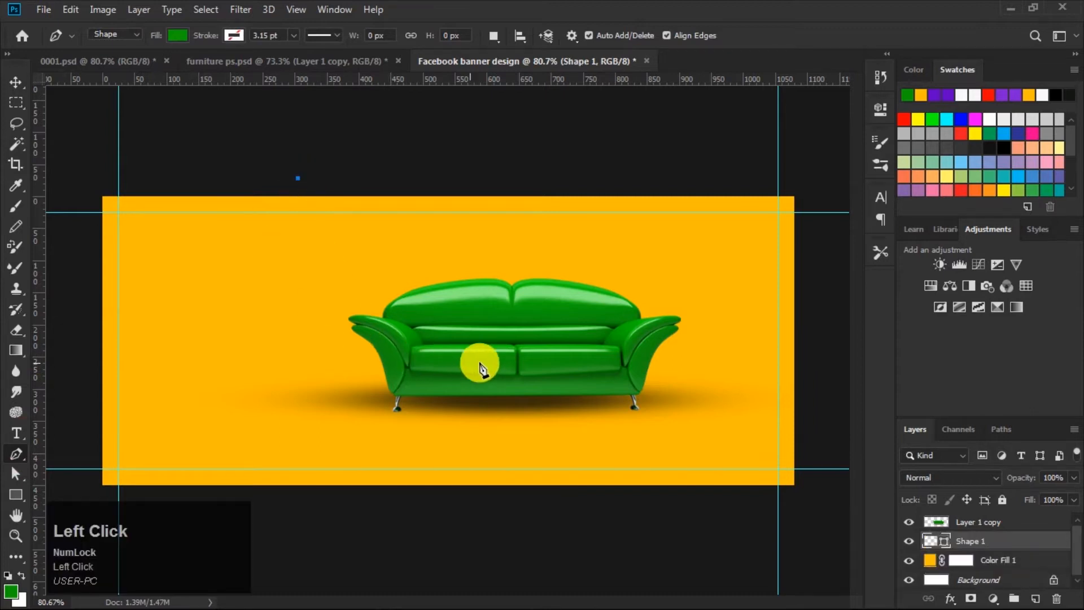
click(510, 361)
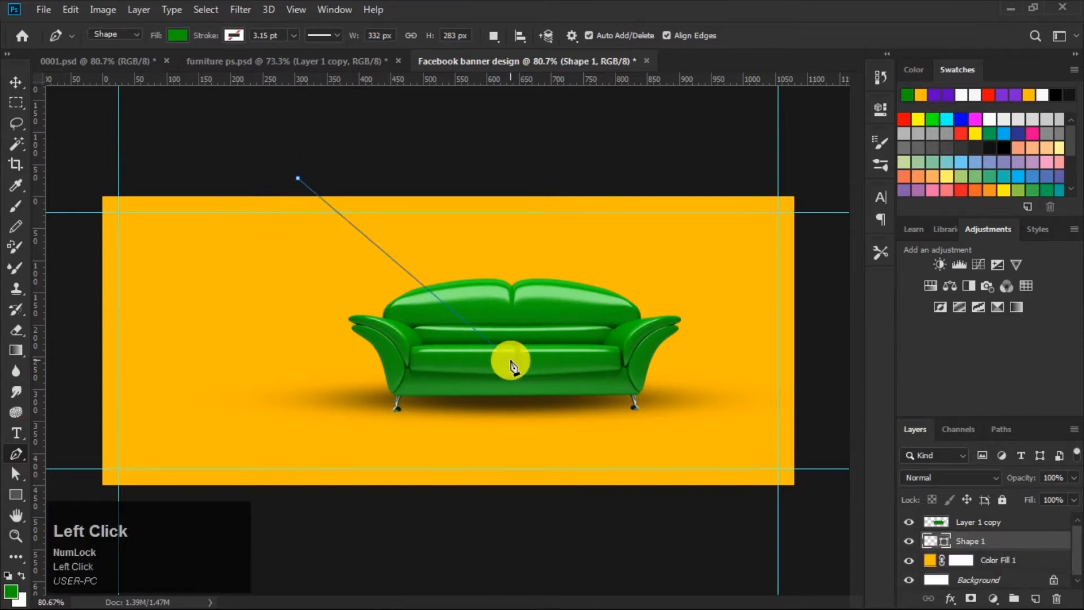
click(411, 495)
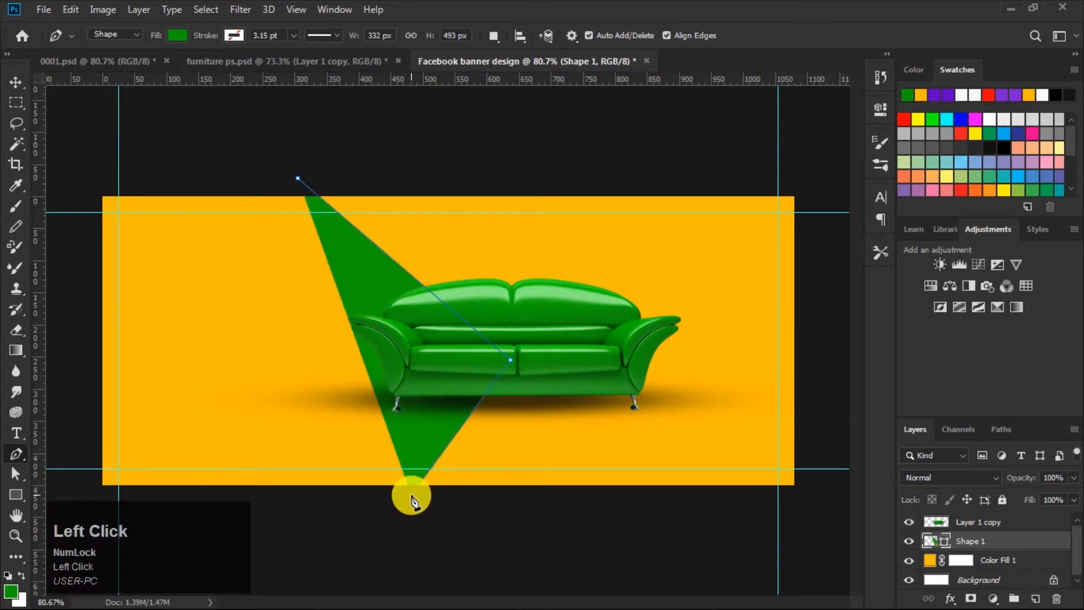
key(shift)
shift+click(86, 494)
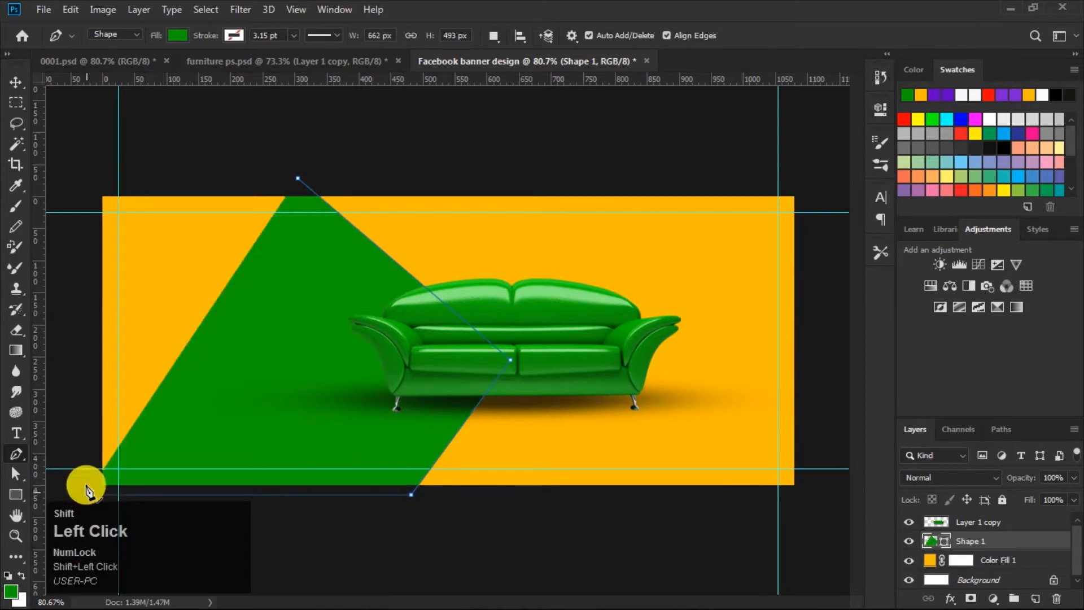
click(86, 180)
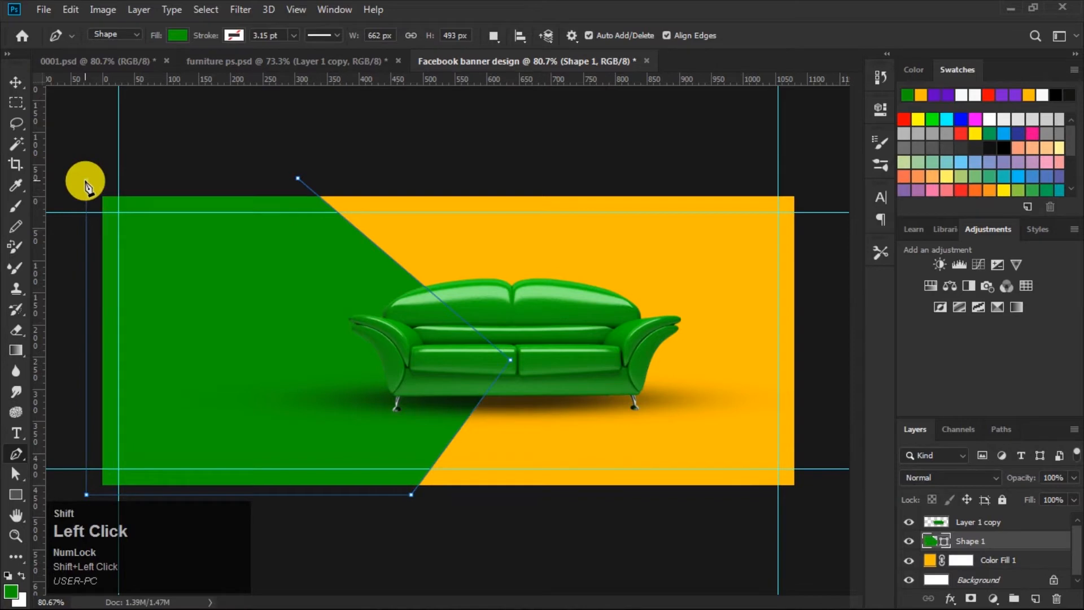
click(299, 179)
click(16, 83)
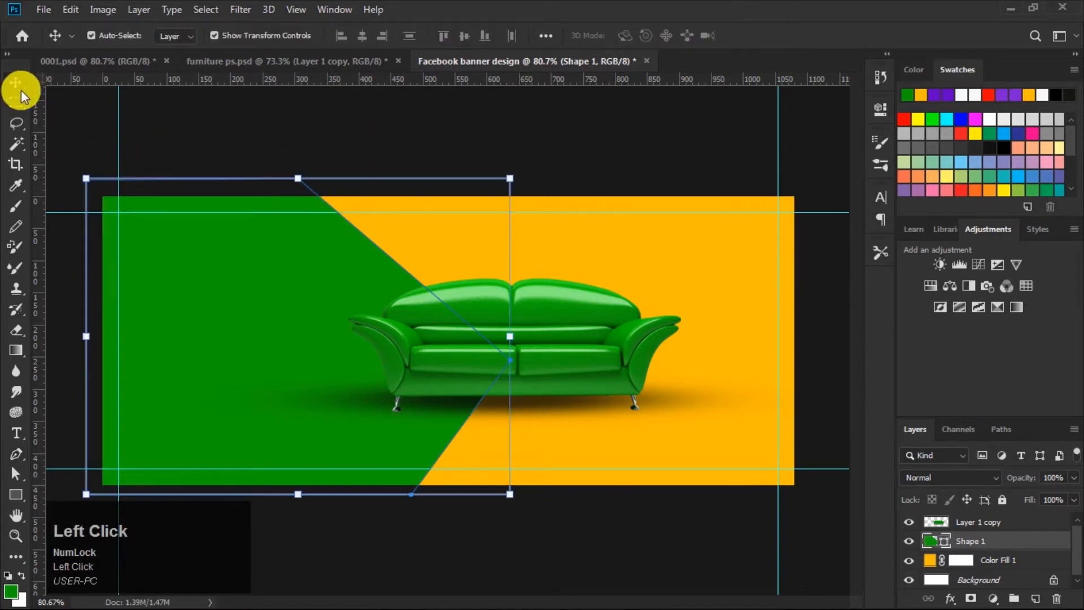
Step: Shift the green polygon shape slightly to the right
drag(300, 307, 308, 309)
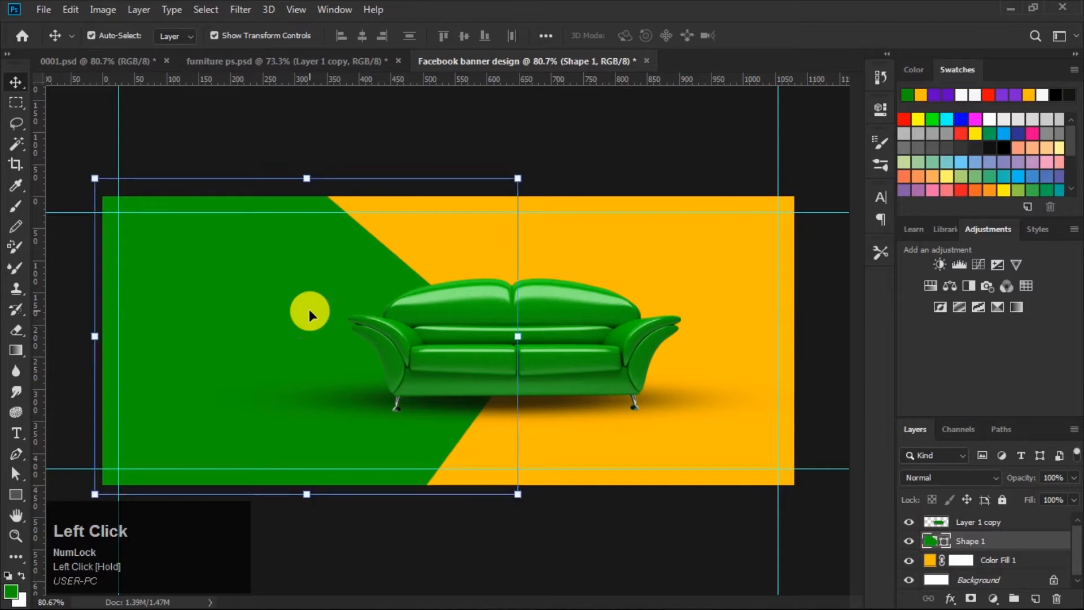
click(576, 194)
mouse_move(527, 314)
mouse_down()
mouse_move(537, 315)
mouse_move(526, 329)
mouse_up()
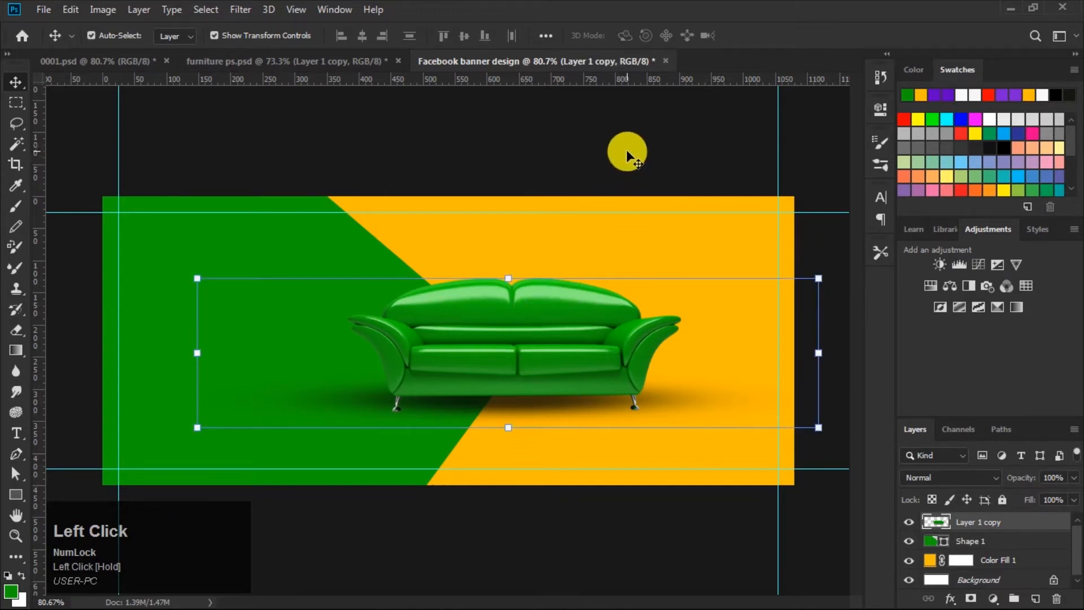
click(625, 150)
Step: Duplicate the green shape, place the copy below the original, and nudge it a few pixels right
click(323, 263)
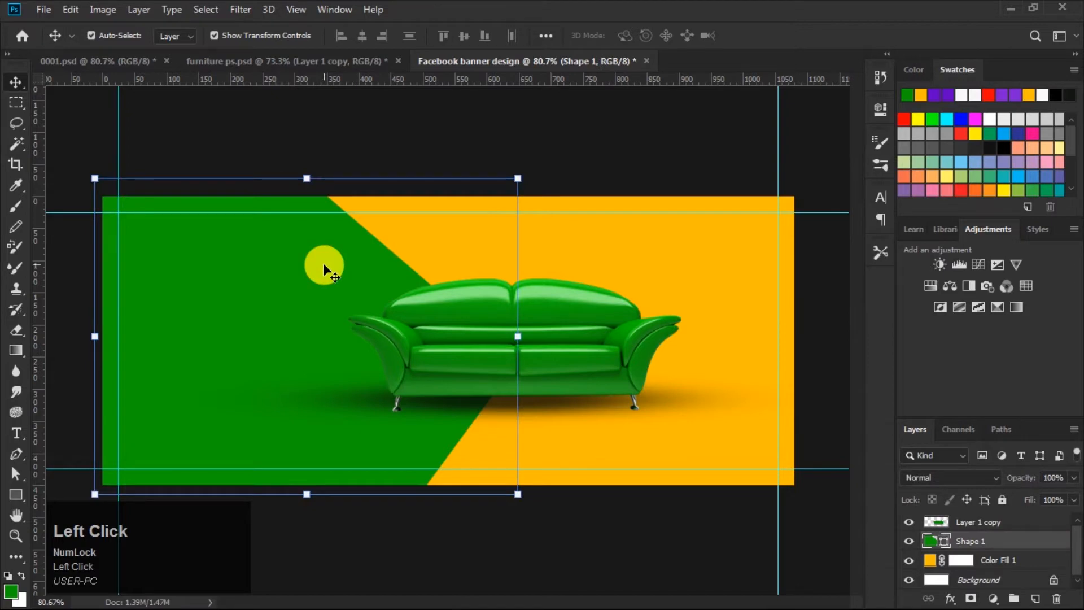
key(ctrl+j)
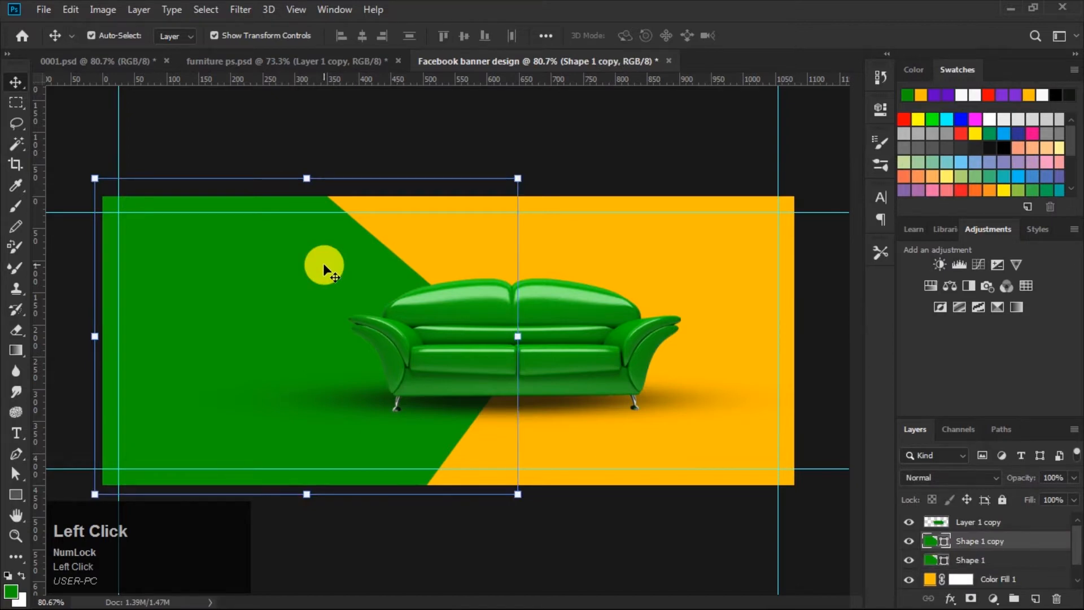
drag(962, 542, 934, 567)
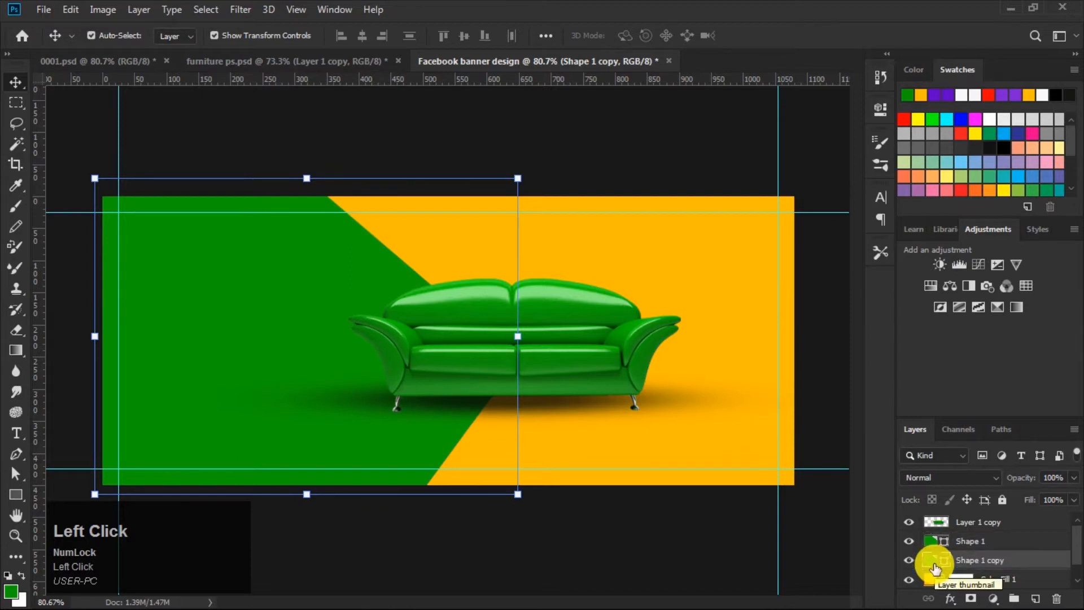
key(Right)
key(Right)
key(Right)
key(Right)
key(Right)
key(Right)
key(Right)
key(Right)
key(Right)
key(Right)
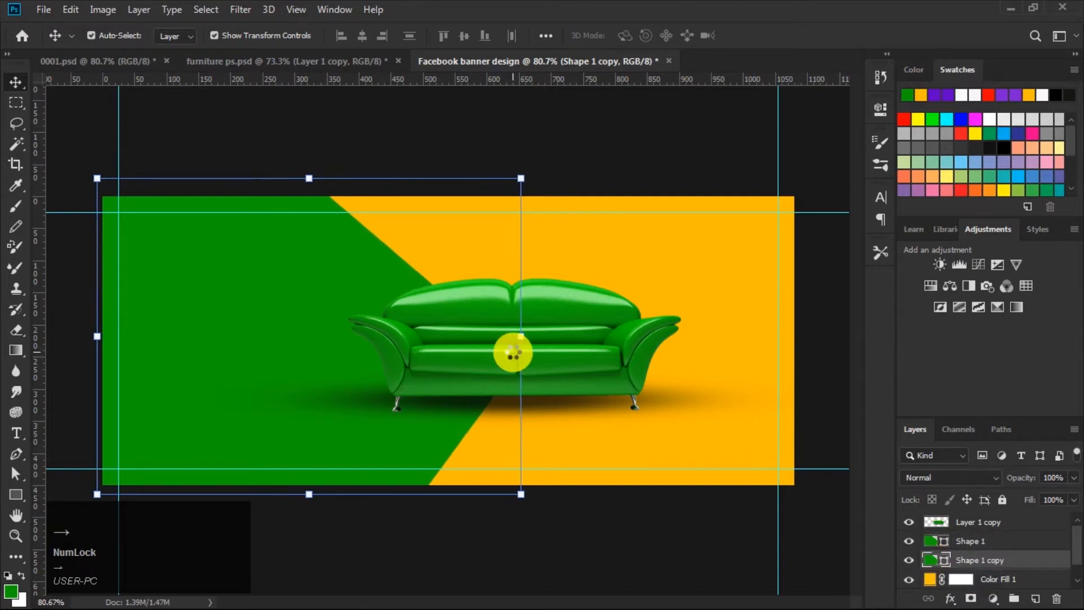
key(Right)
key(Right)
key(Right)
key(Right)
key(Right)
key(Right)
key(Right)
key(Right)
key(Right)
key(Right)
key(Right)
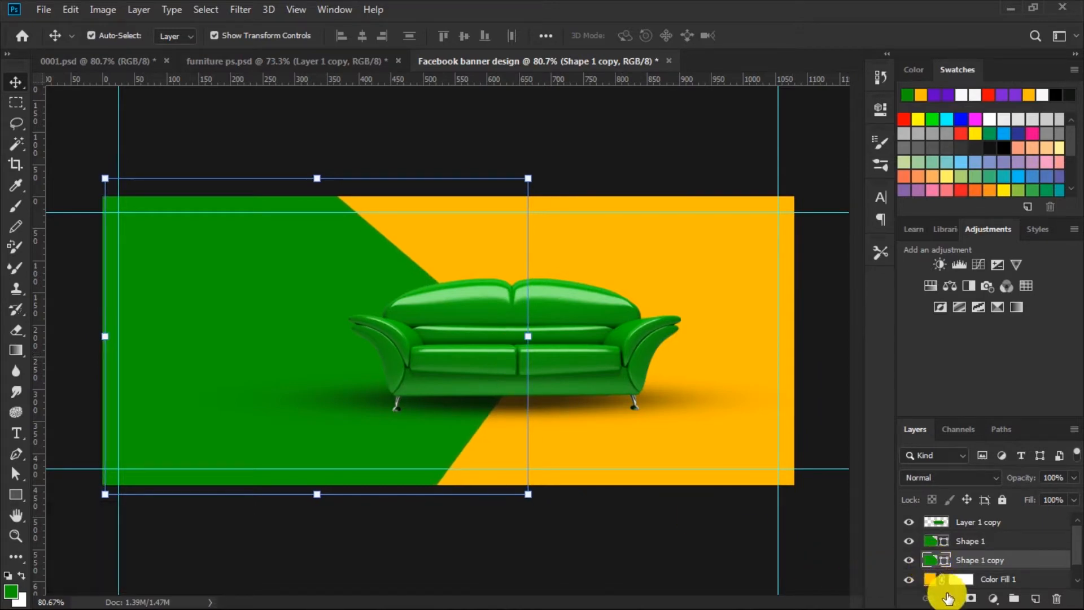
Step: Give the copy a 10 px Outside gradient Stroke, Reflected style, angle 90°, reversed, scale 75%
click(950, 601)
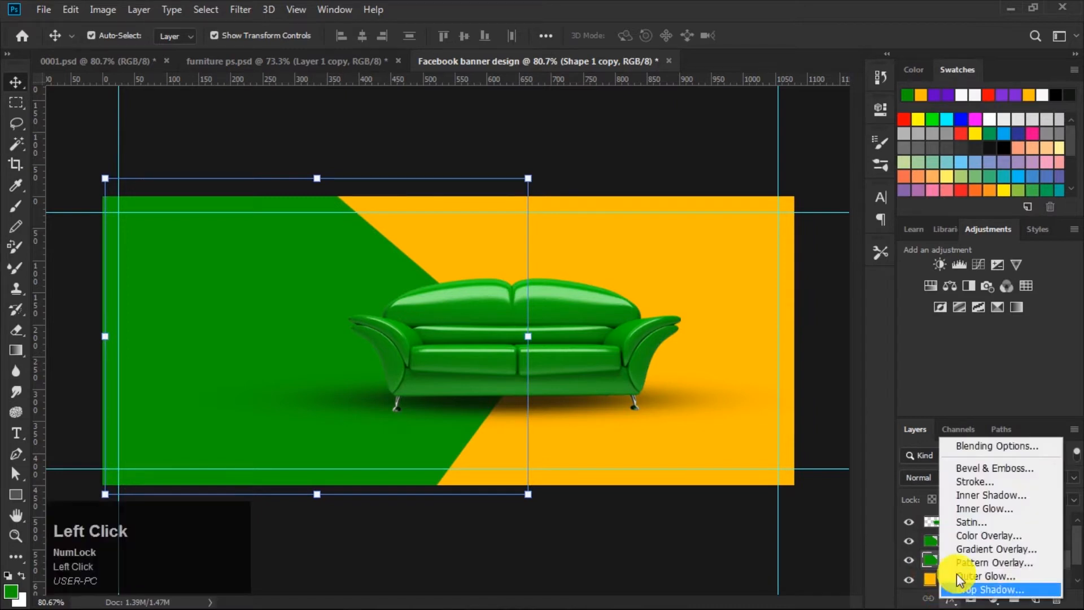
click(974, 482)
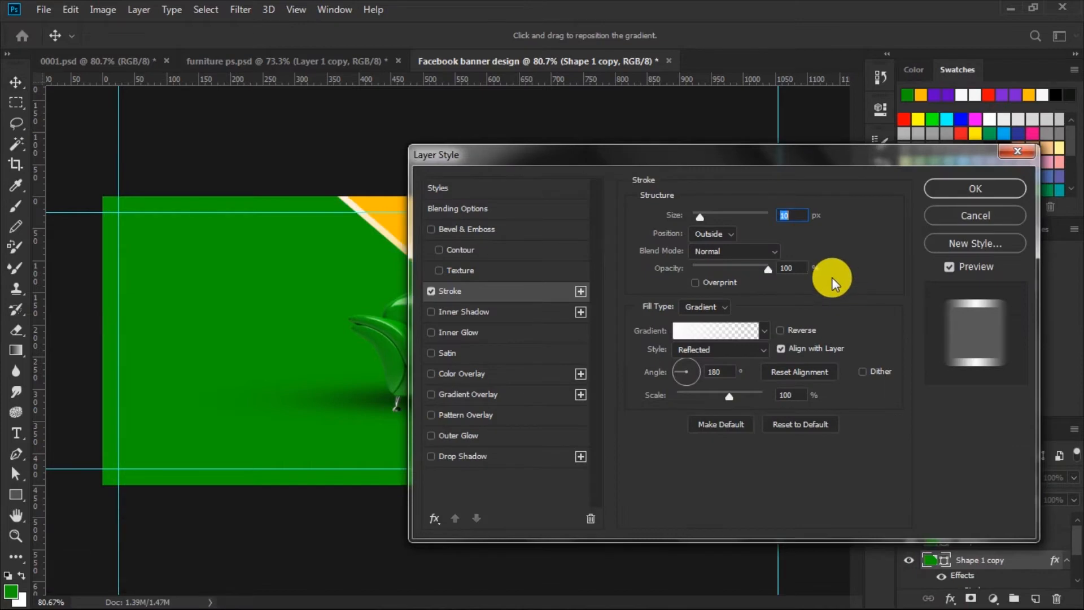
click(792, 215)
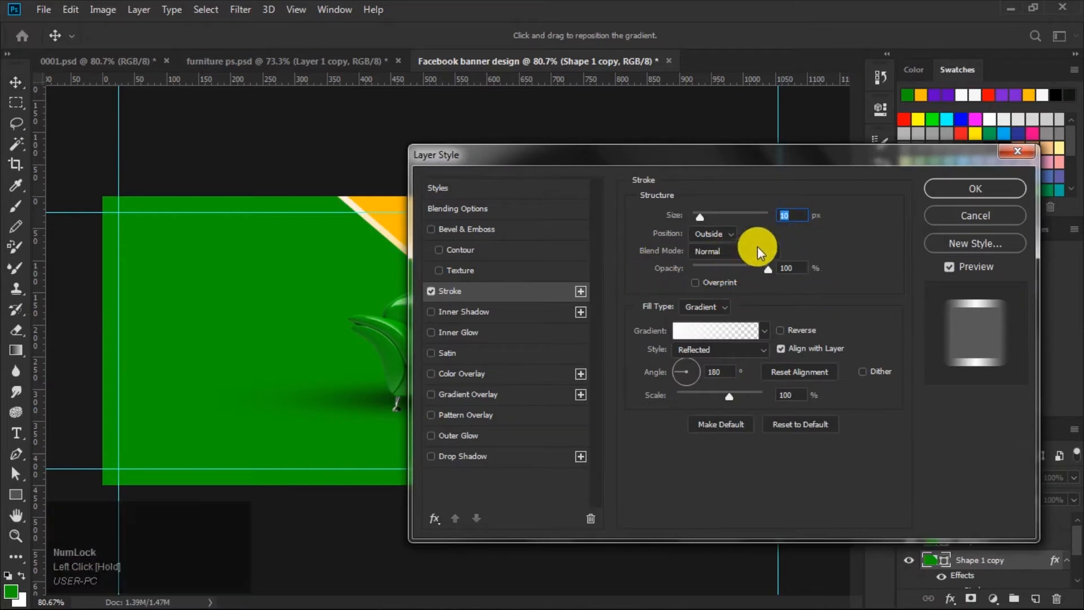
click(731, 234)
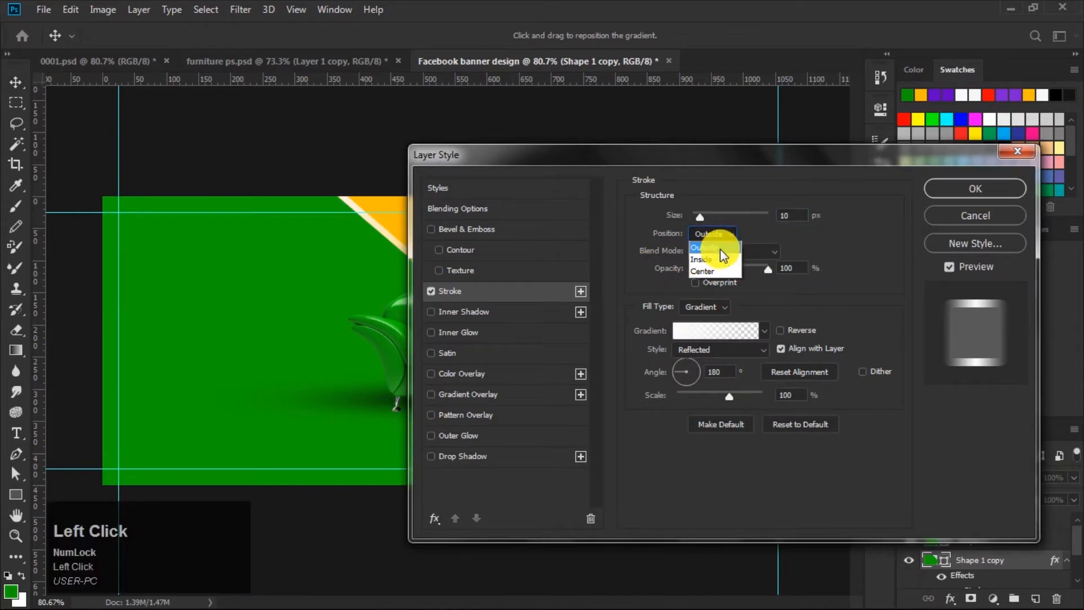
click(720, 249)
click(715, 372)
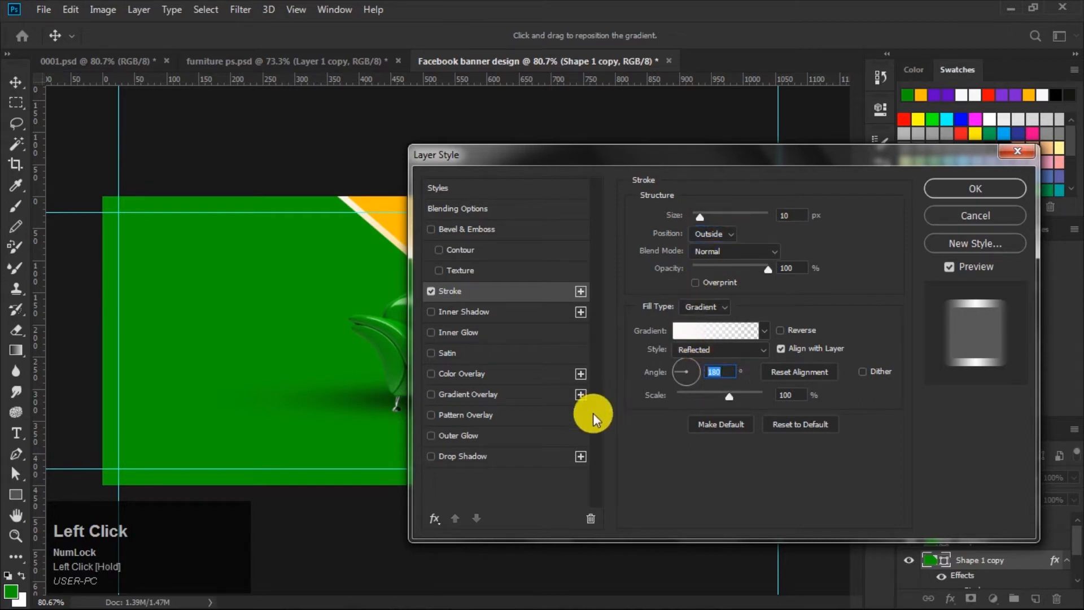
text(90)
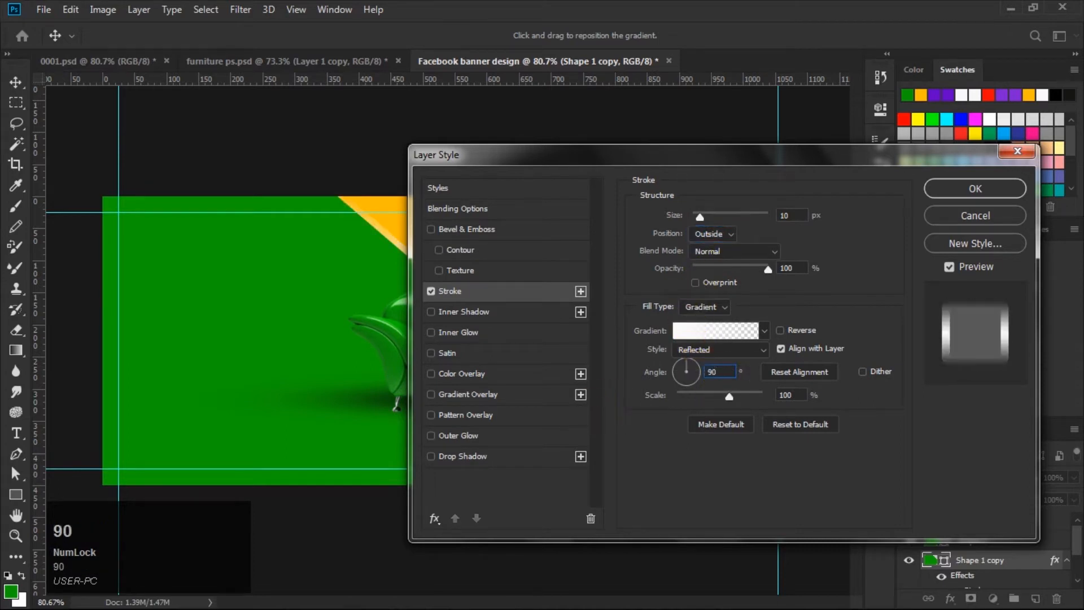
click(780, 332)
click(788, 395)
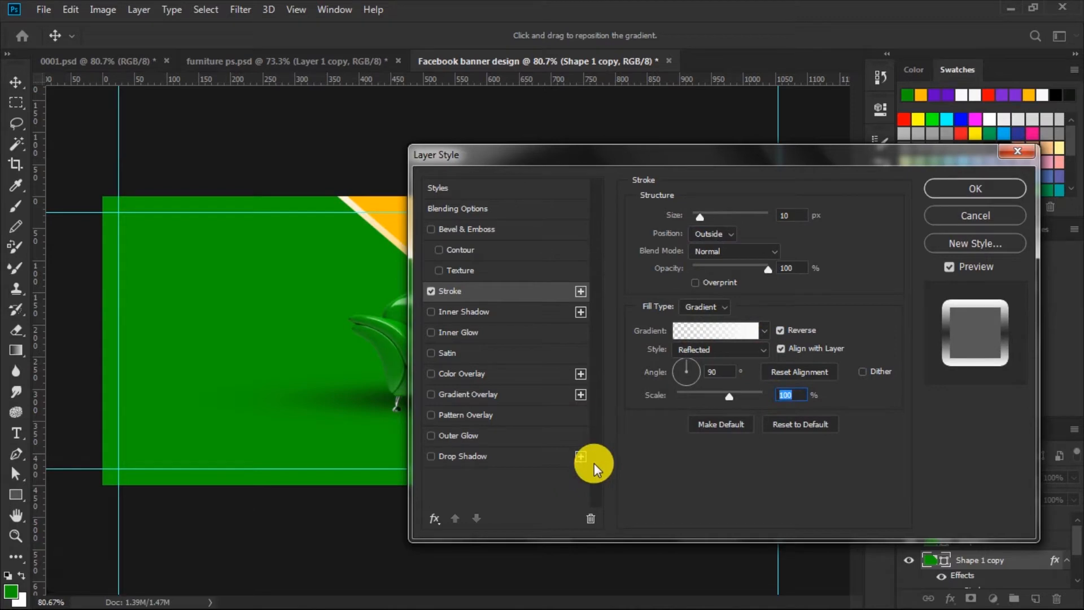
text(75)
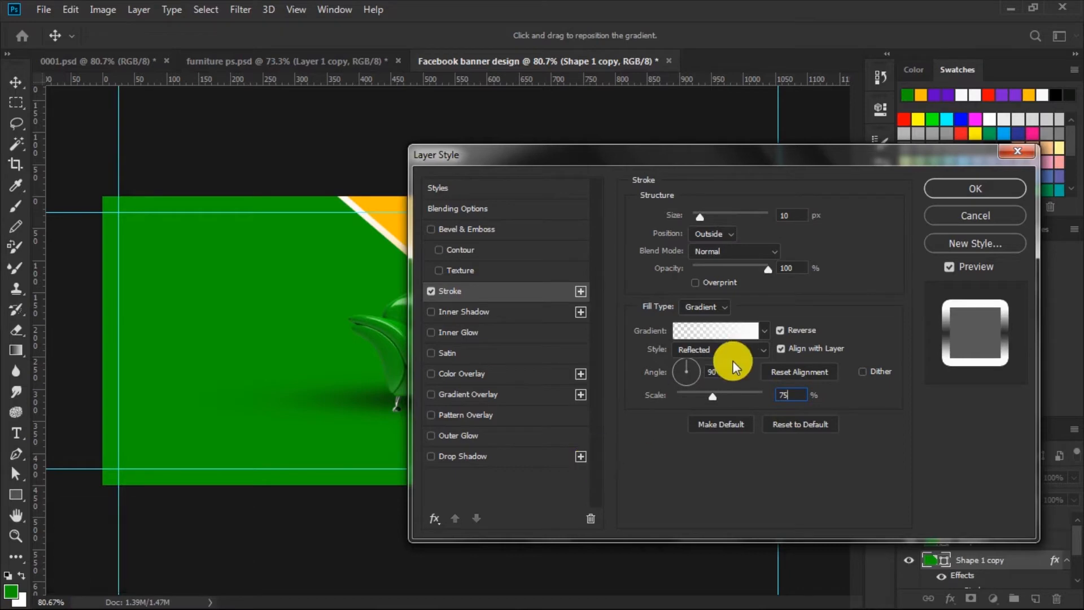
click(954, 186)
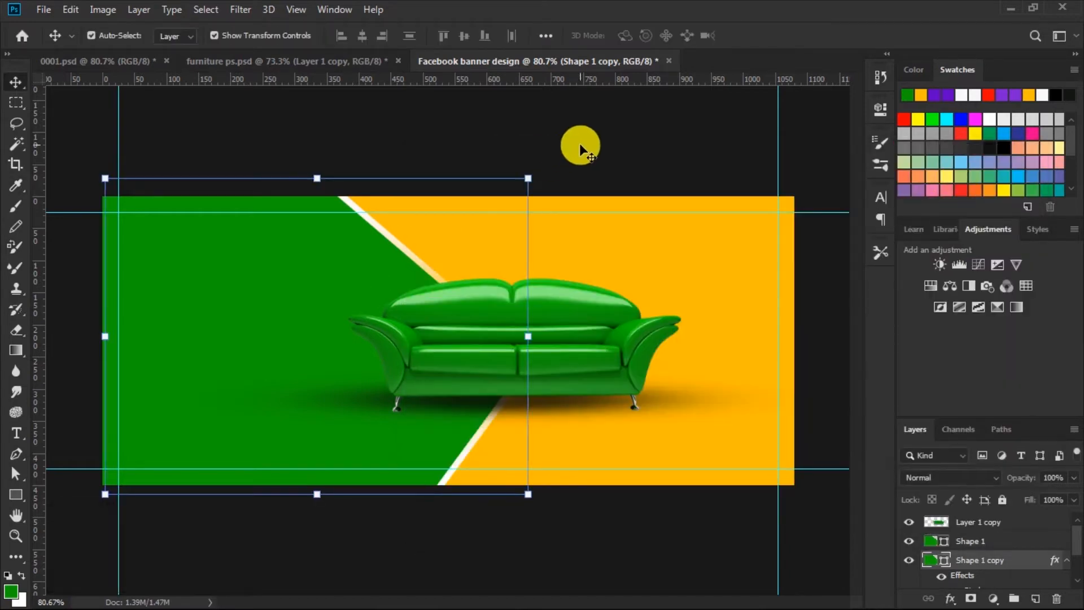
Step: Above the Color Fill layer, draw a vertical green rectangle about 26 × 194 px rising from the sofa's top
click(579, 143)
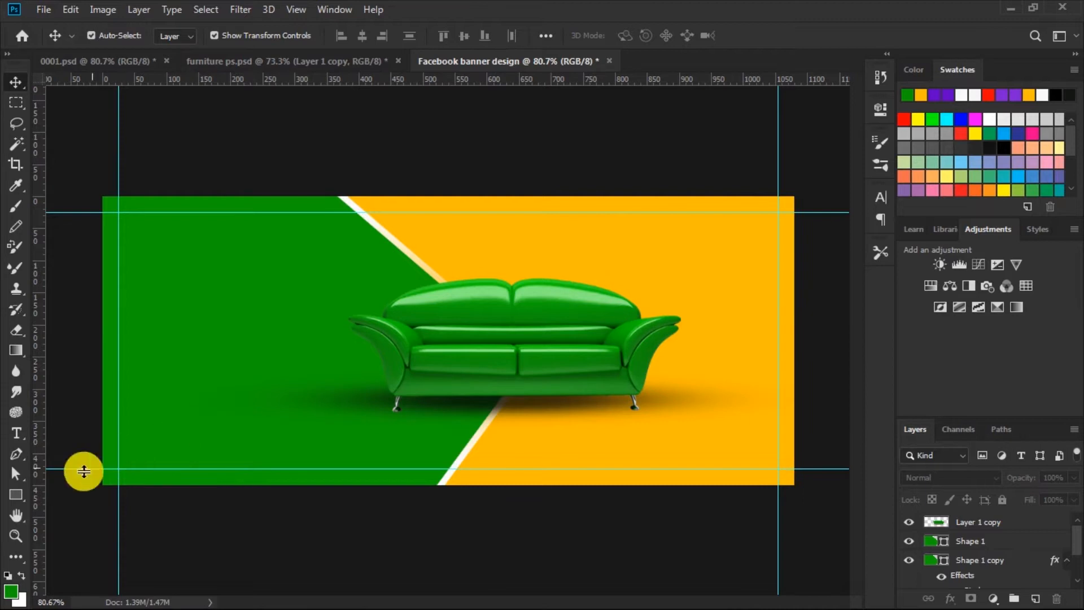
scroll(974, 556, down, 3)
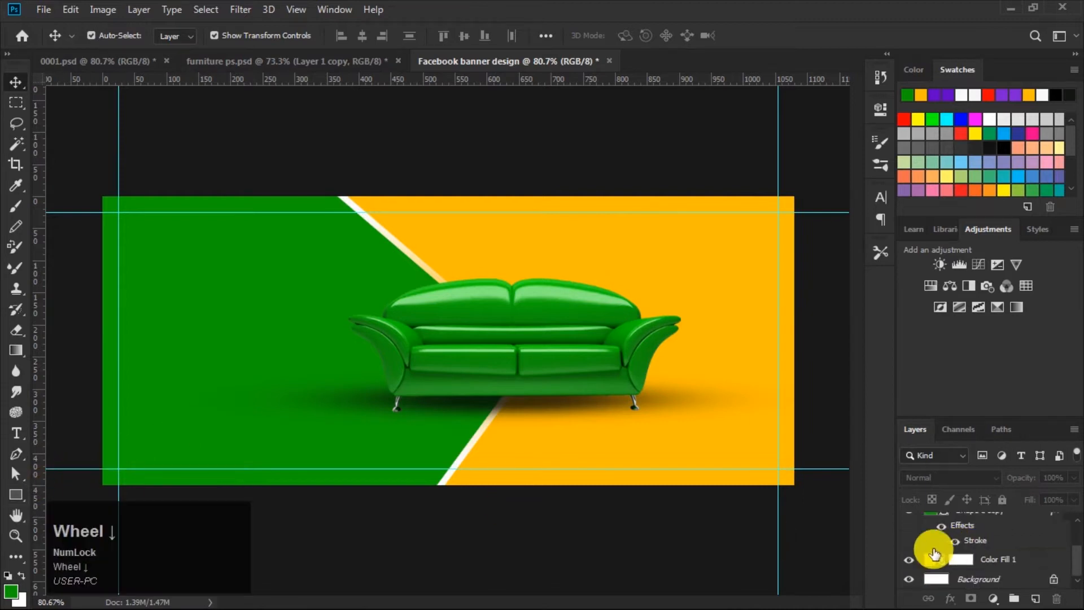
scroll(1004, 557, up, 1)
scroll(1007, 556, up, 1)
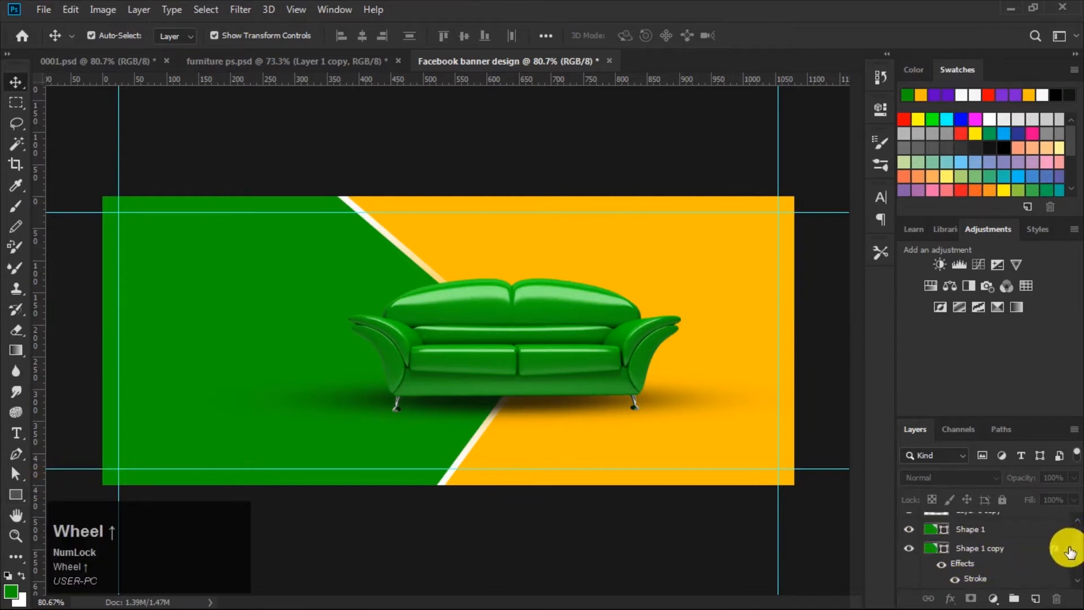
click(1067, 548)
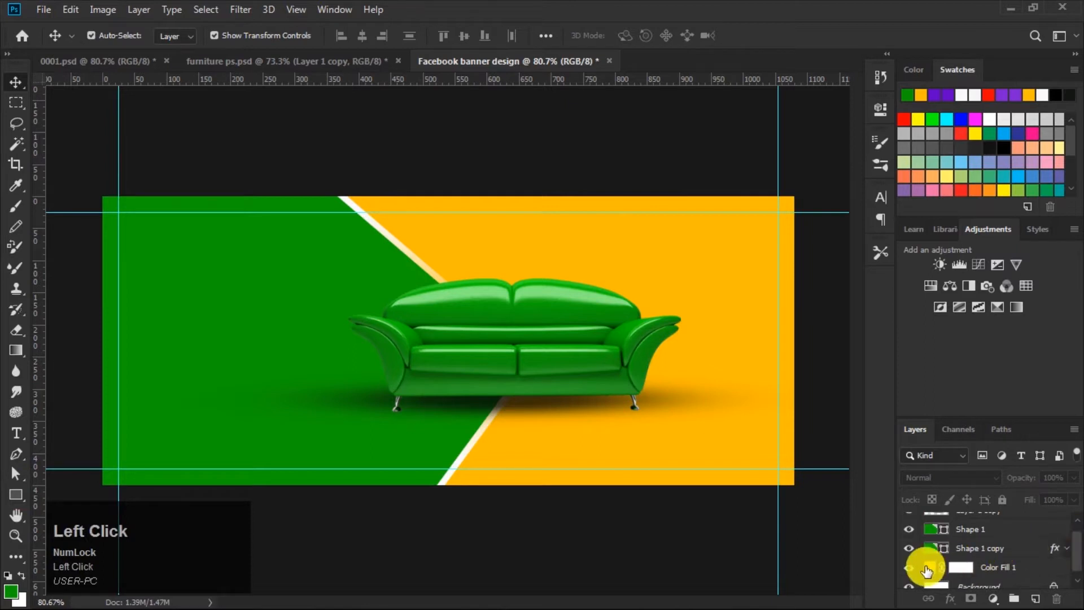
click(926, 568)
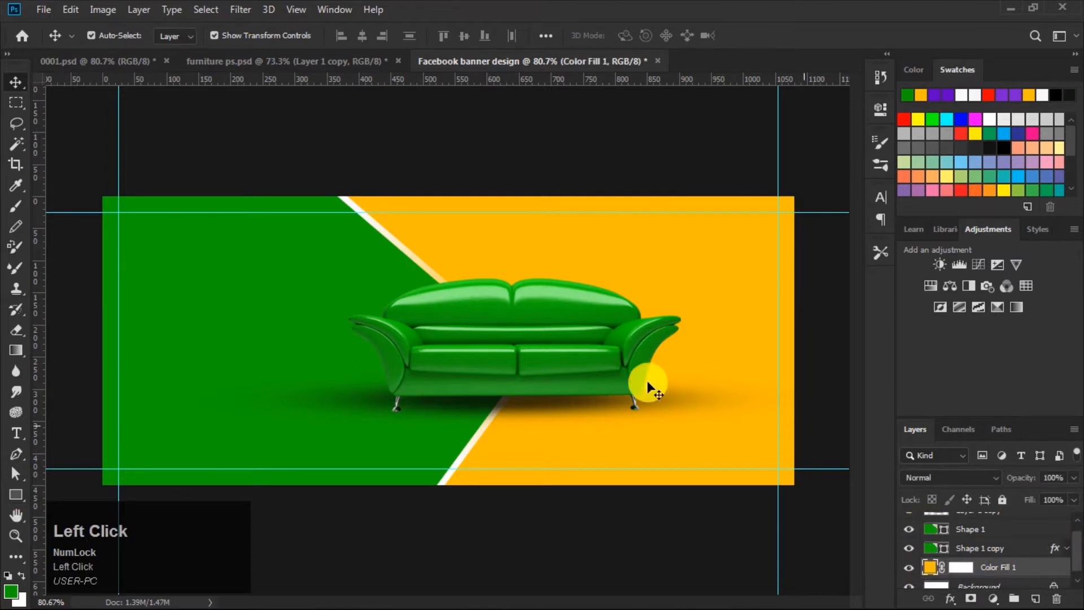
click(16, 494)
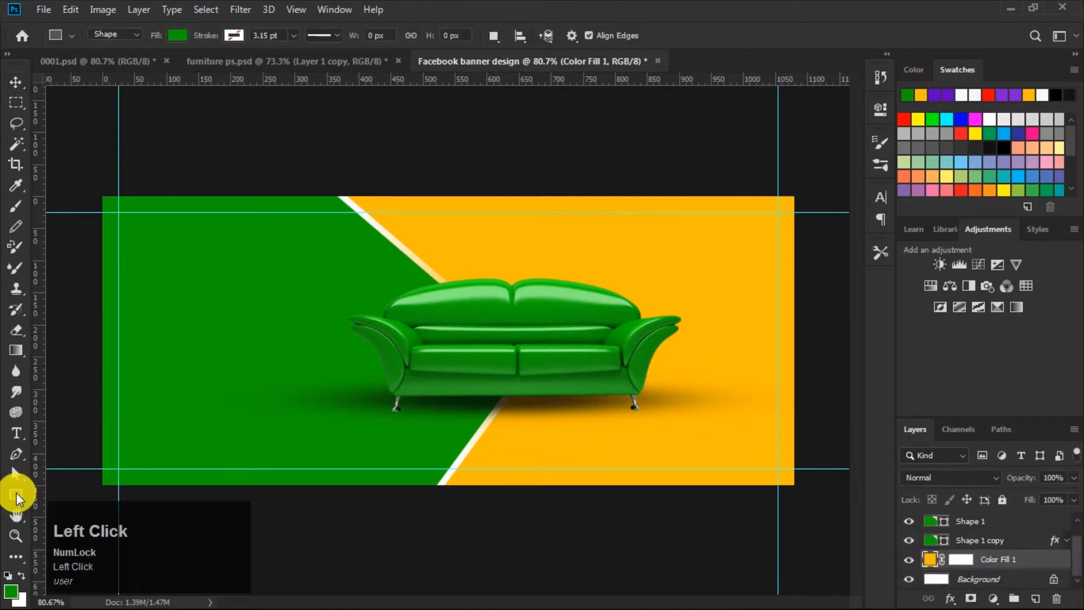
drag(498, 182, 514, 307)
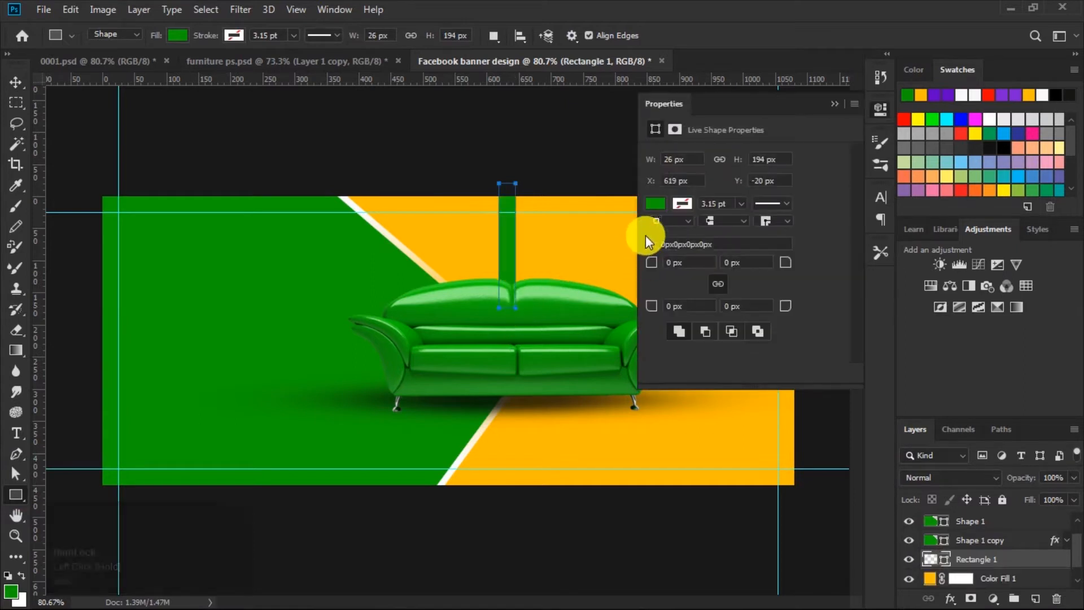
Step: Round the rectangle's corners to 13 px
drag(649, 264, 721, 266)
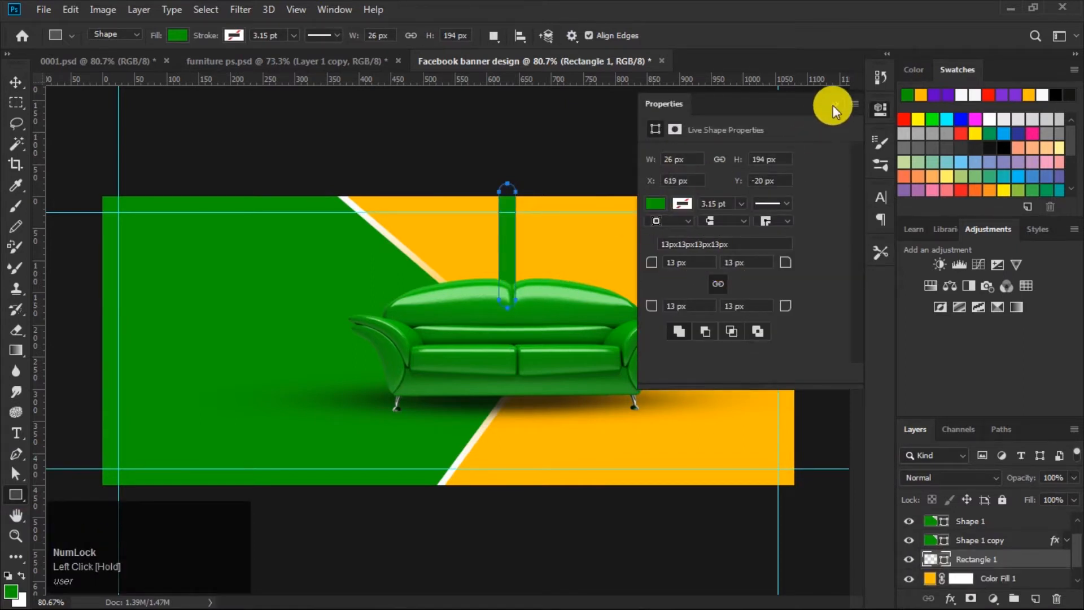
click(833, 105)
click(15, 83)
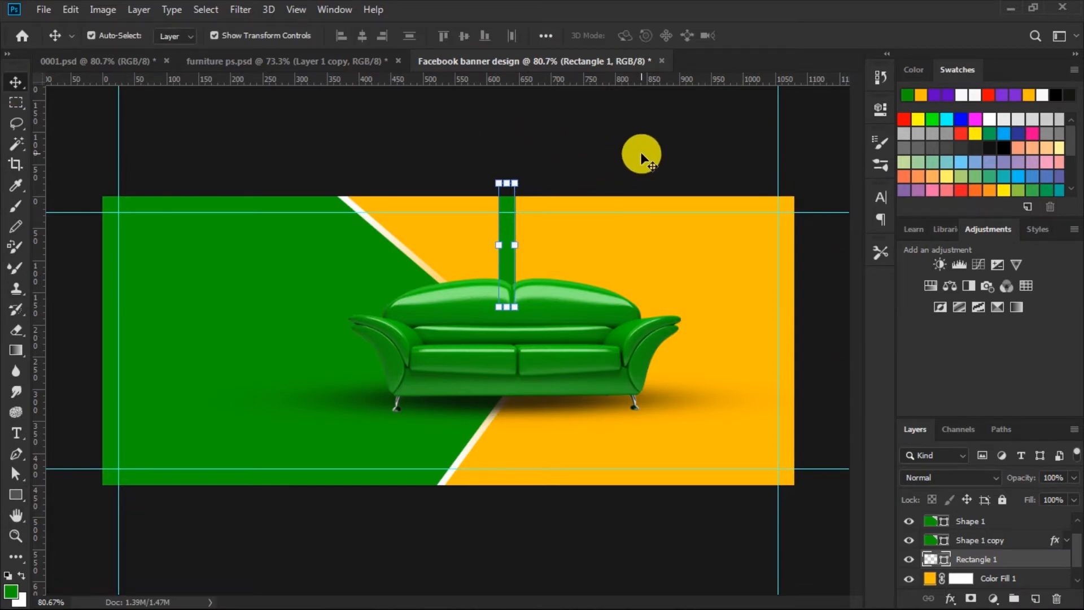
Step: Duplicate the rounded rectangle and move the copy below the original in the layer stack
key(ctrl+j)
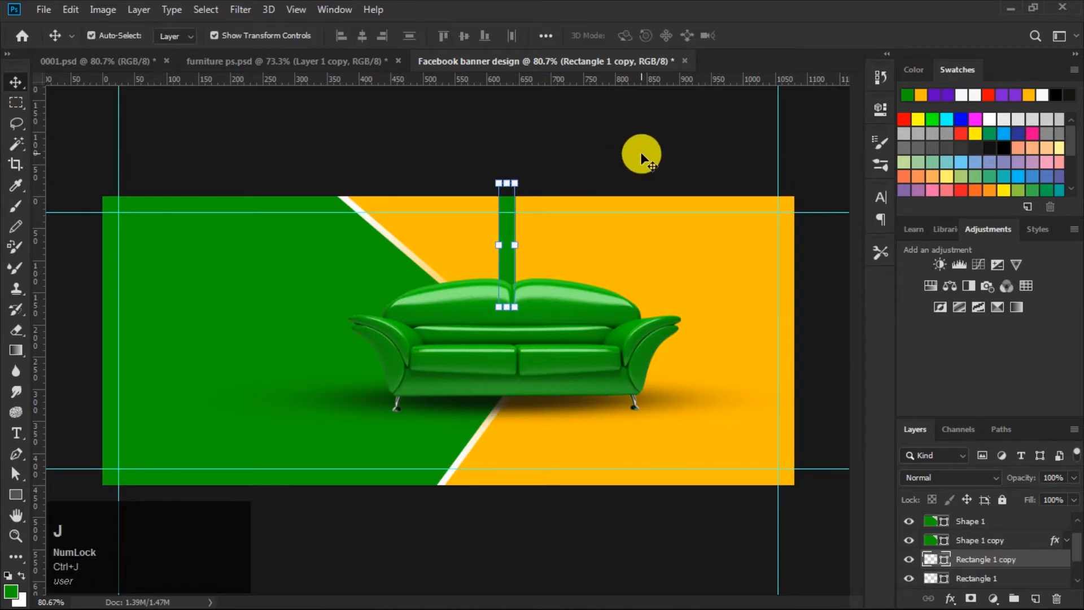
drag(932, 559, 930, 578)
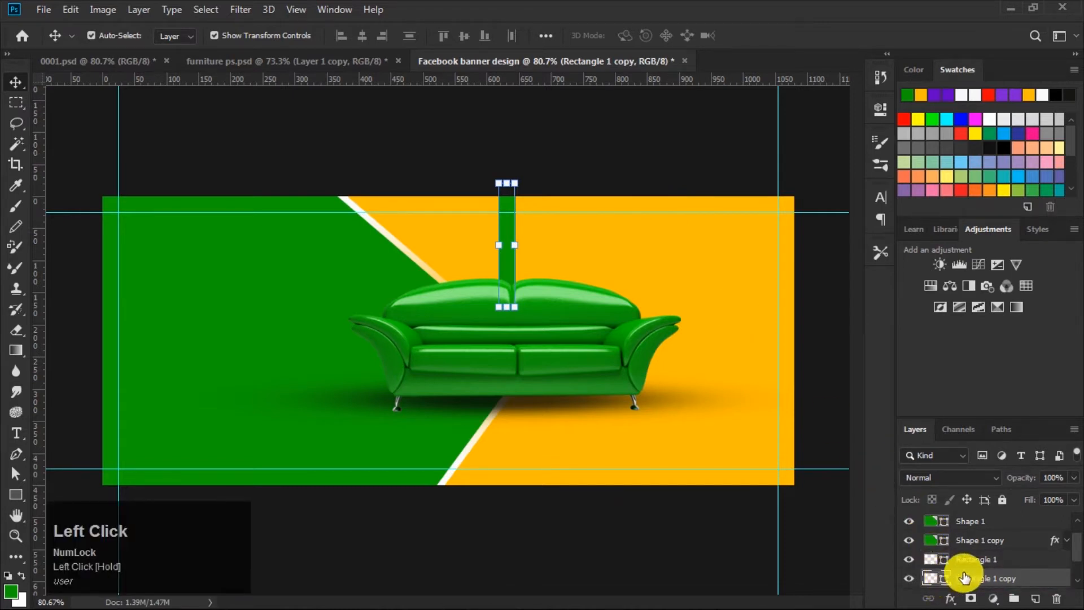
scroll(1050, 556, down, 1)
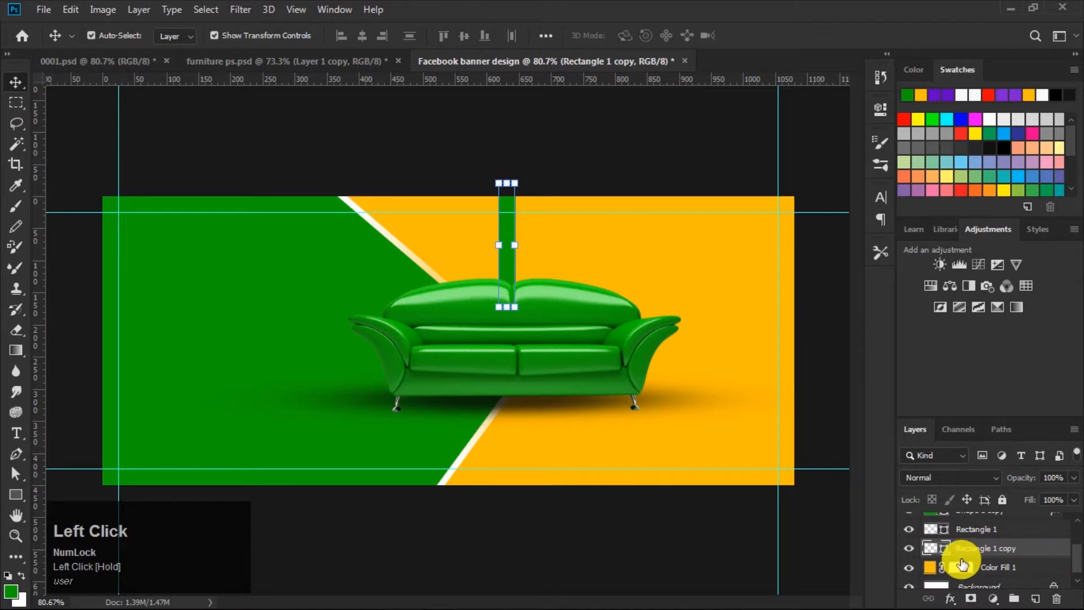
Step: Change the lower rectangle copy's fill colour to near-white f3f7f3
double_click(931, 548)
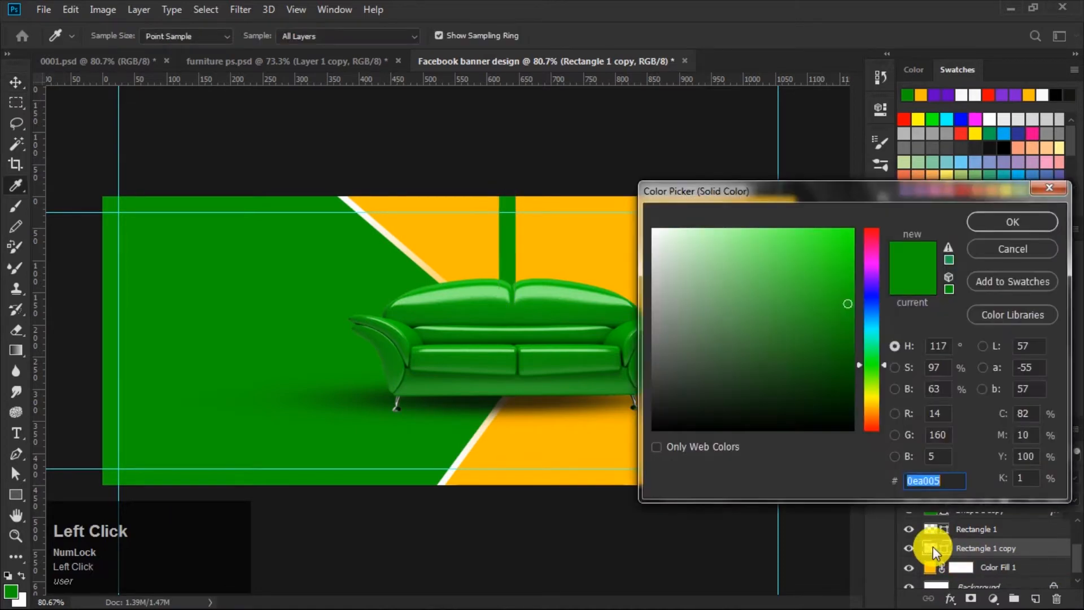
click(655, 234)
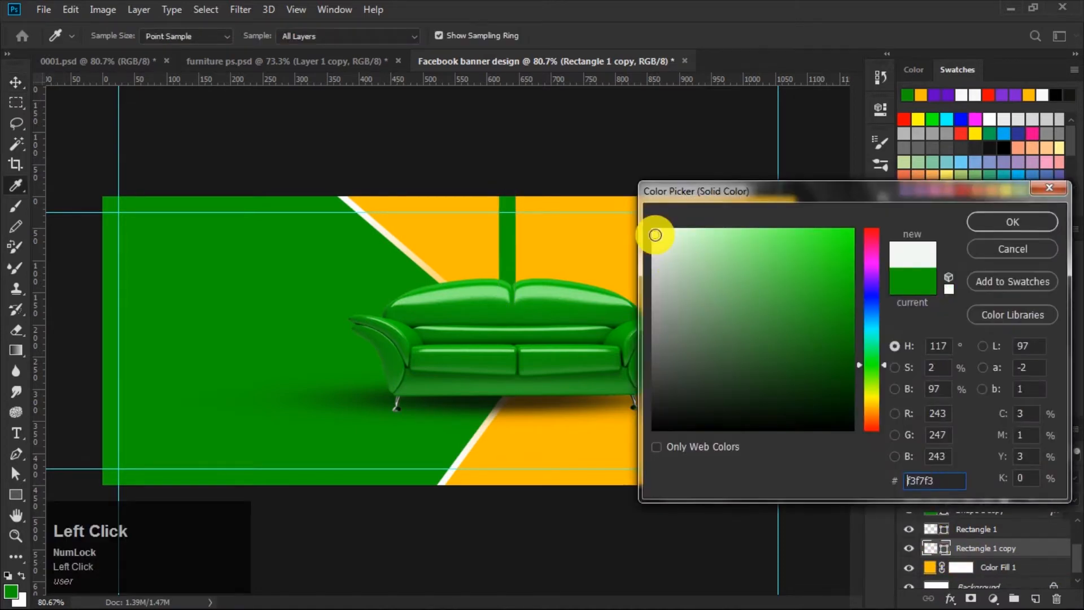
click(990, 222)
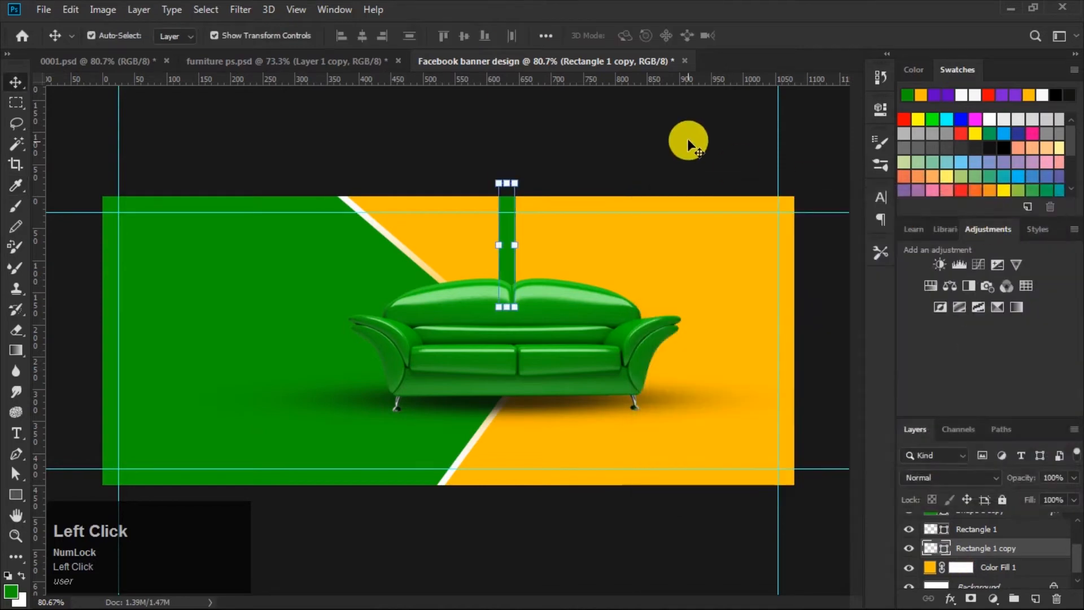
Step: Nudge the white copy a few pixels right and up so it peeks out beside the green bar
key(Right)
key(Right)
key(Right)
key(Right)
key(Right)
key(Right)
key(Right)
key(Right)
key(Right)
key(Right)
key(Right)
key(Right)
key(Right)
key(Right)
key(Right)
key(Right)
key(Right)
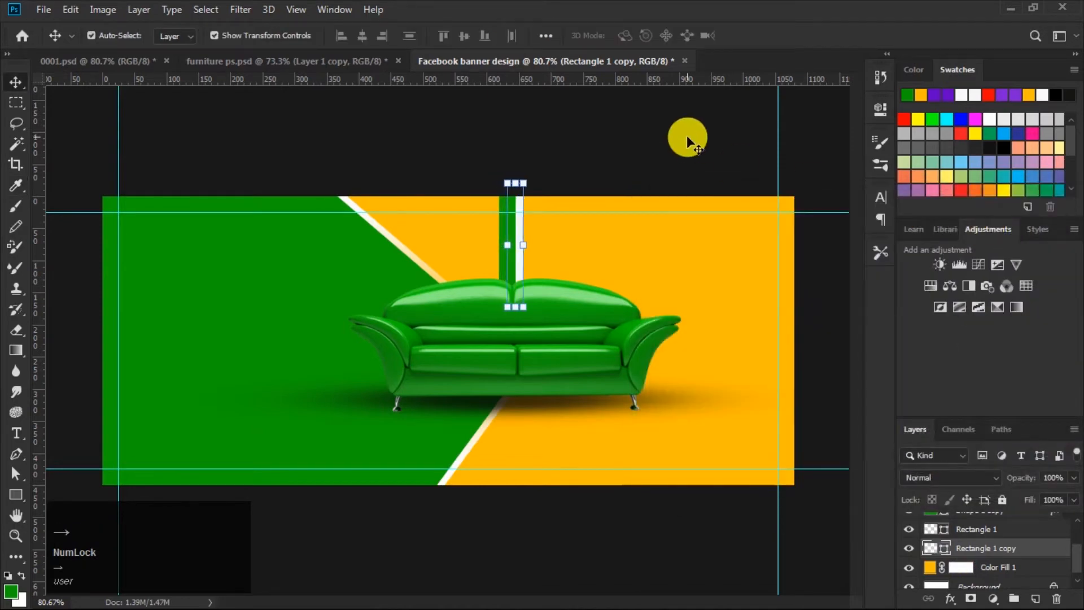
key(Up)
key(Up)
key(Up)
key(Up)
key(Up)
key(Up)
key(Up)
key(Up)
key(Up)
key(Up)
key(Up)
key(Up)
key(Up)
key(Up)
key(Up)
key(Up)
key(Up)
key(Up)
key(Up)
key(Up)
key(Up)
key(Up)
key(Up)
key(Up)
key(Up)
key(Right)
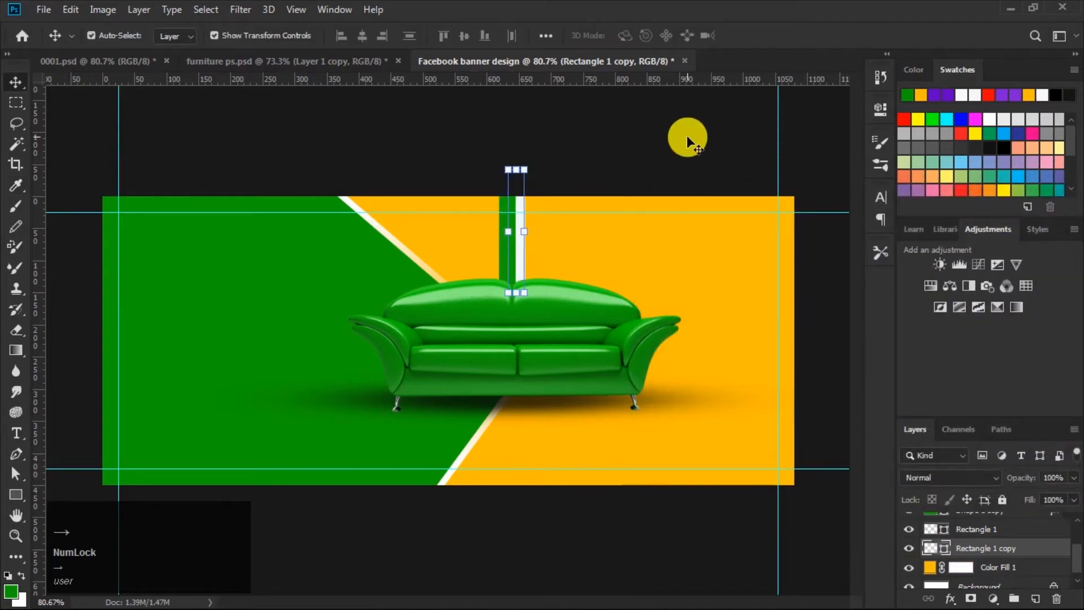
key(Left)
key(Left)
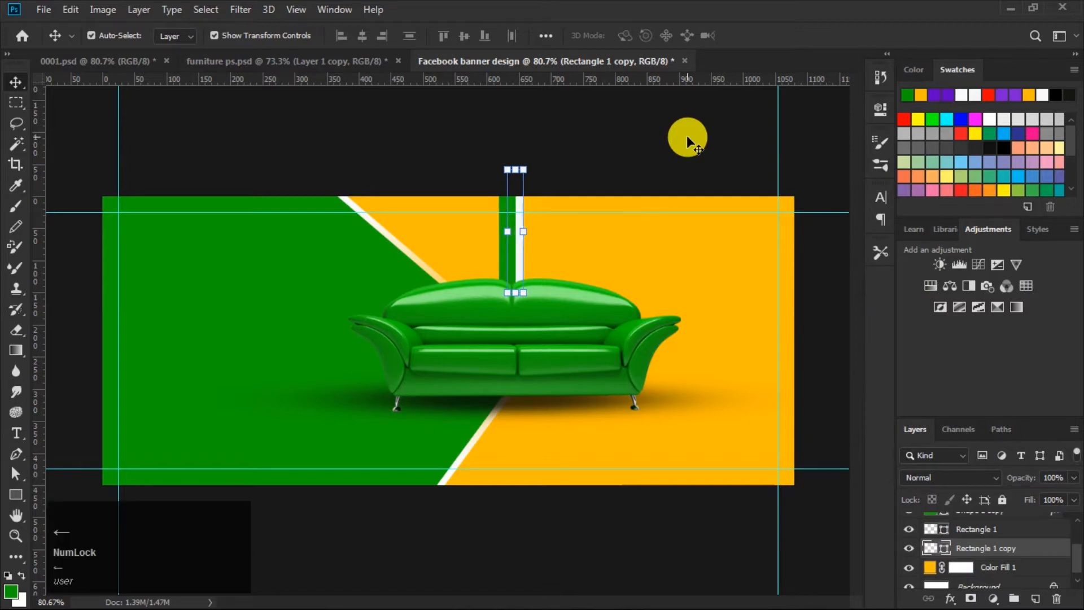
Step: Select both bars and rotate them about -50°, placing them along the diagonal divide at the banner's top edge
shift+click(980, 528)
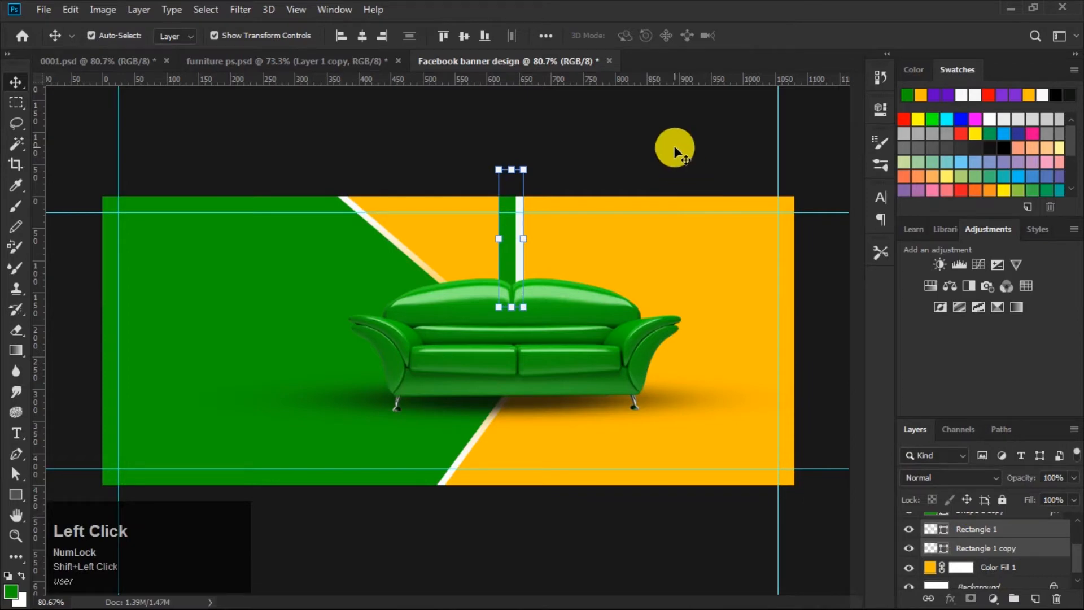
click(675, 149)
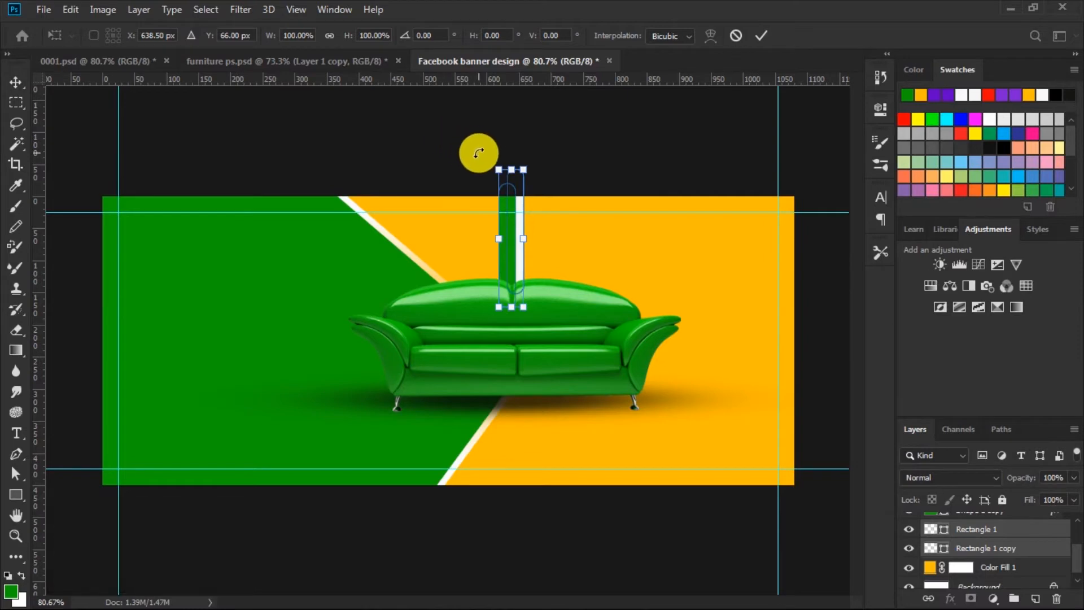
drag(479, 152, 424, 206)
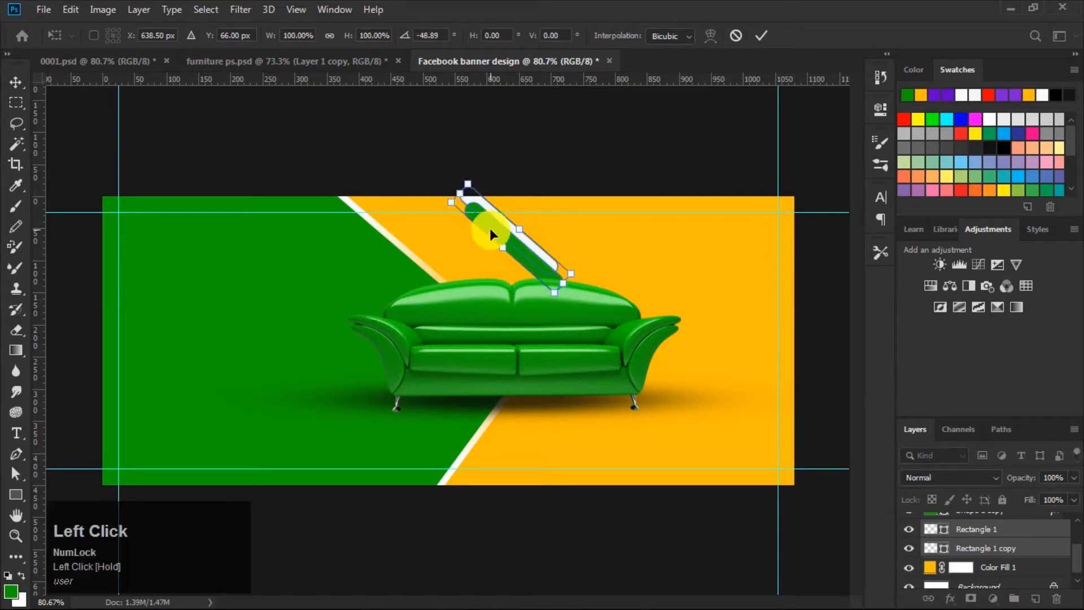
drag(476, 228, 379, 209)
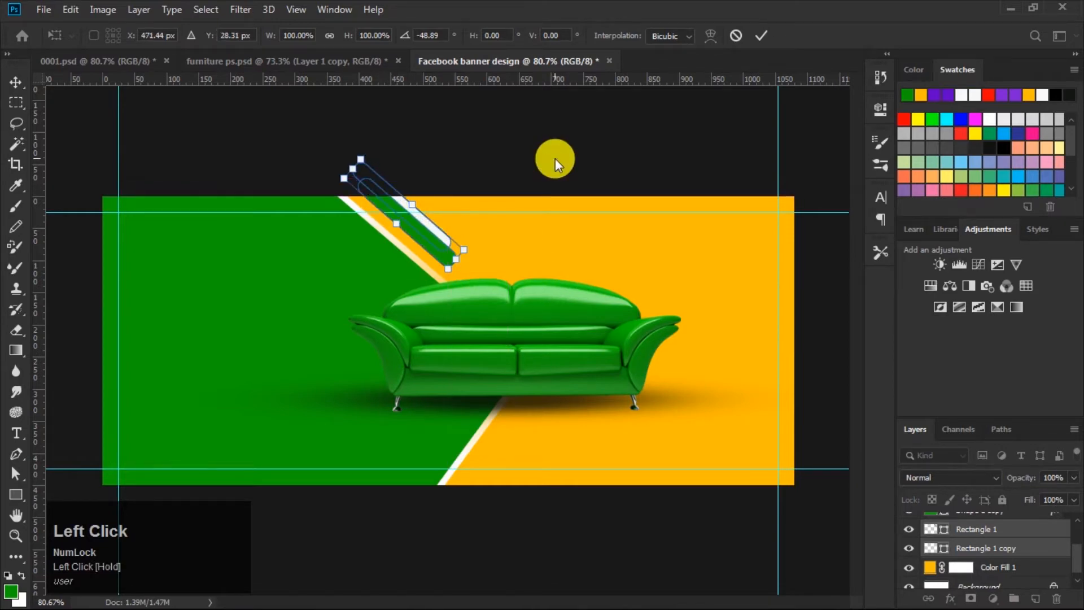
key(Left)
key(Left)
key(Left)
key(Left)
key(Left)
key(Left)
key(Left)
key(Left)
key(Left)
key(Left)
key(Left)
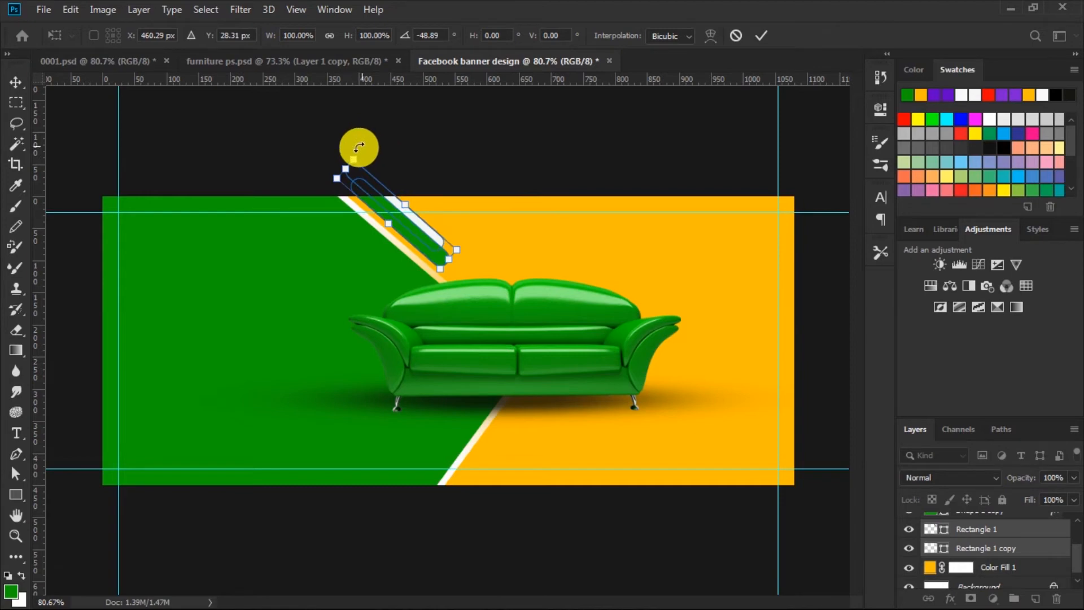
drag(346, 149, 347, 149)
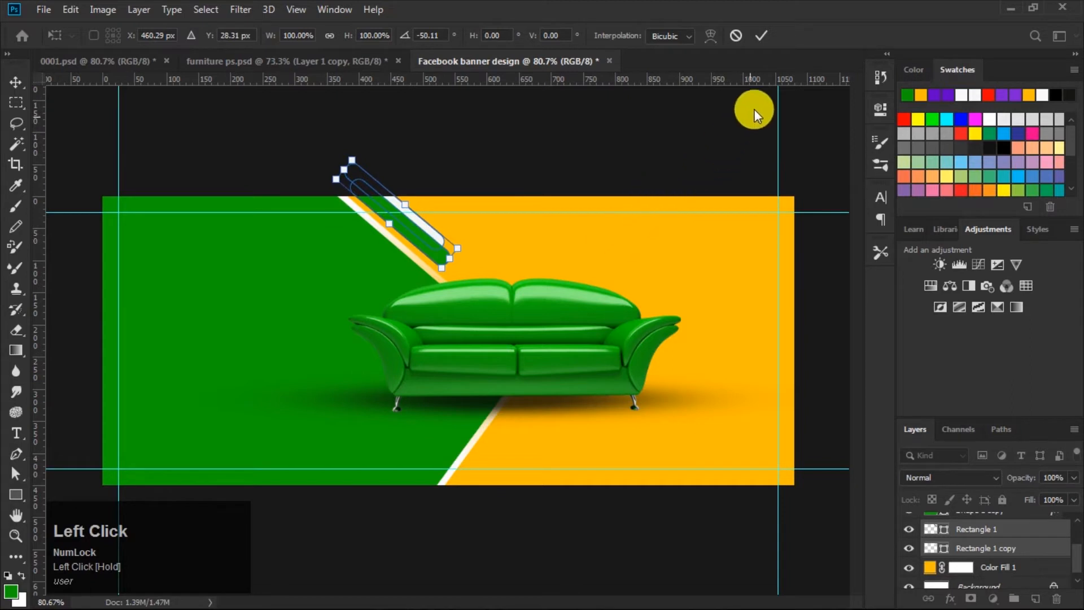
click(760, 35)
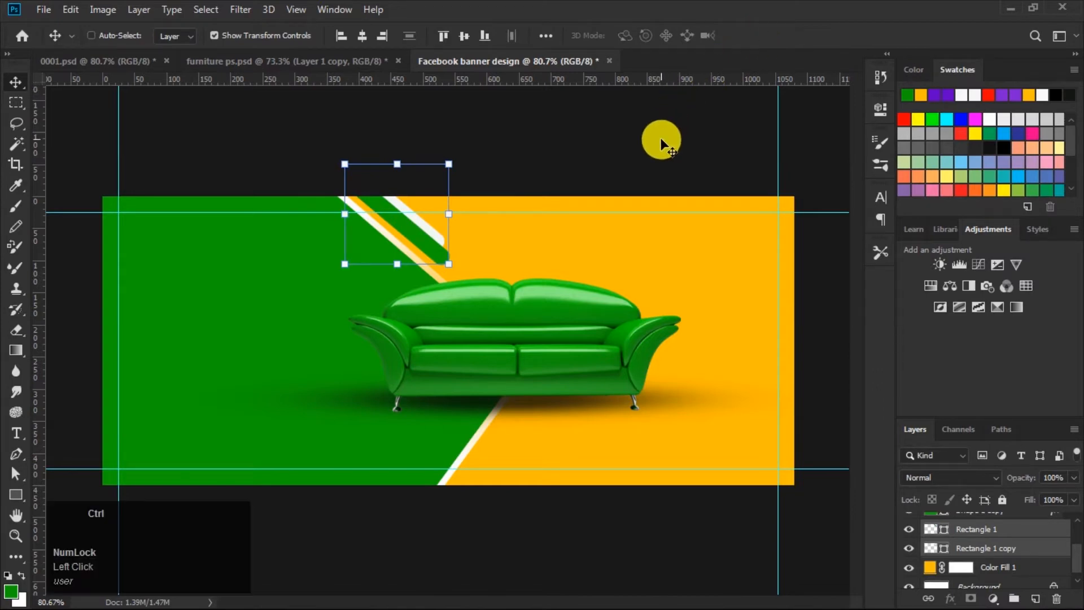
Step: Duplicate both bars and flip the copies vertically
key(ctrl+j)
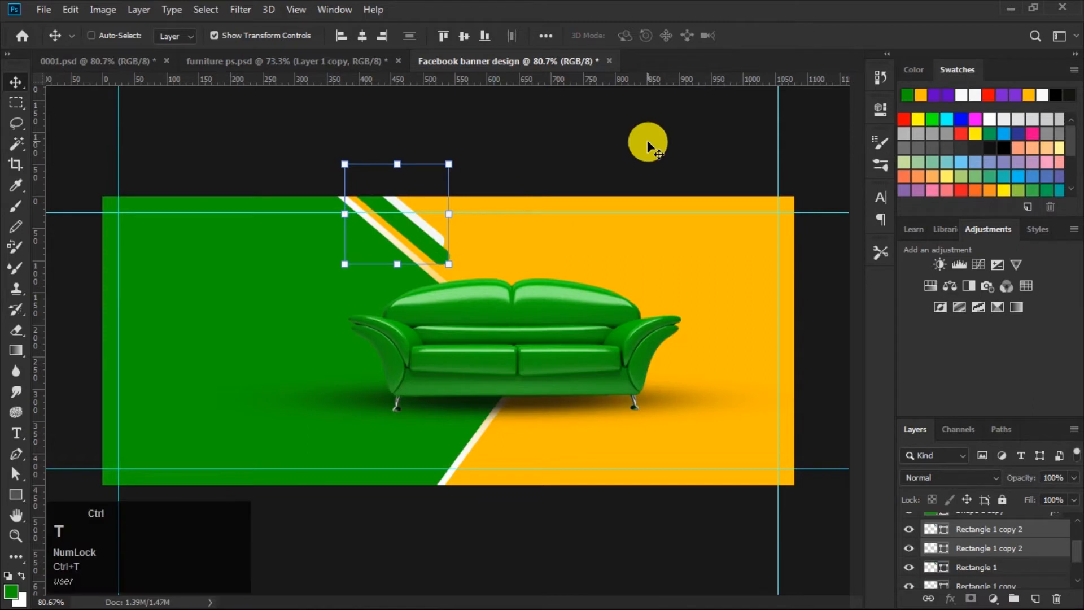
key(ctrl+t)
right_click(395, 225)
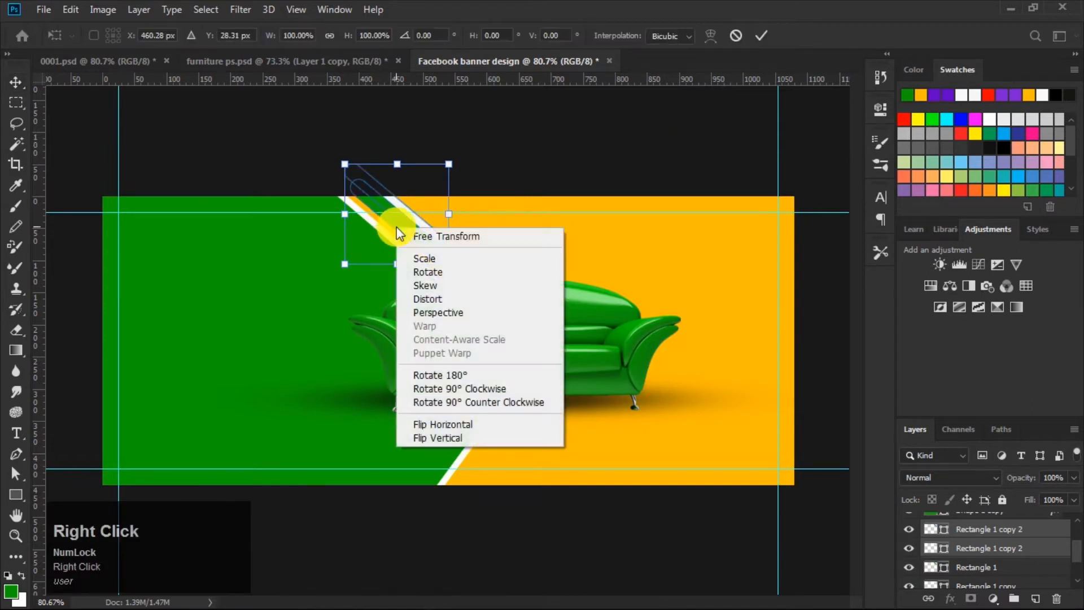
click(438, 426)
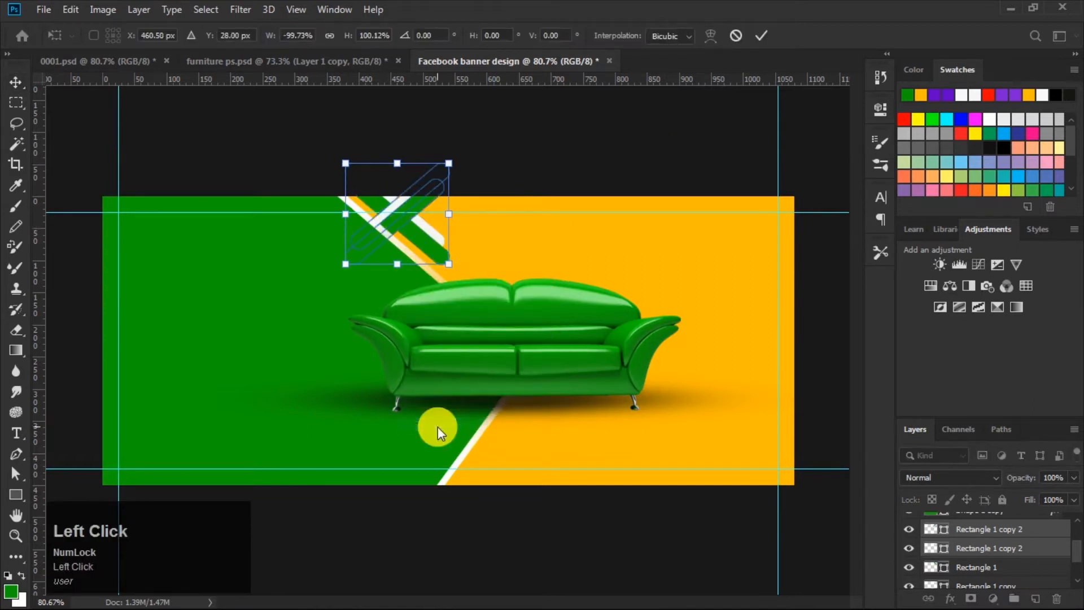
right_click(404, 216)
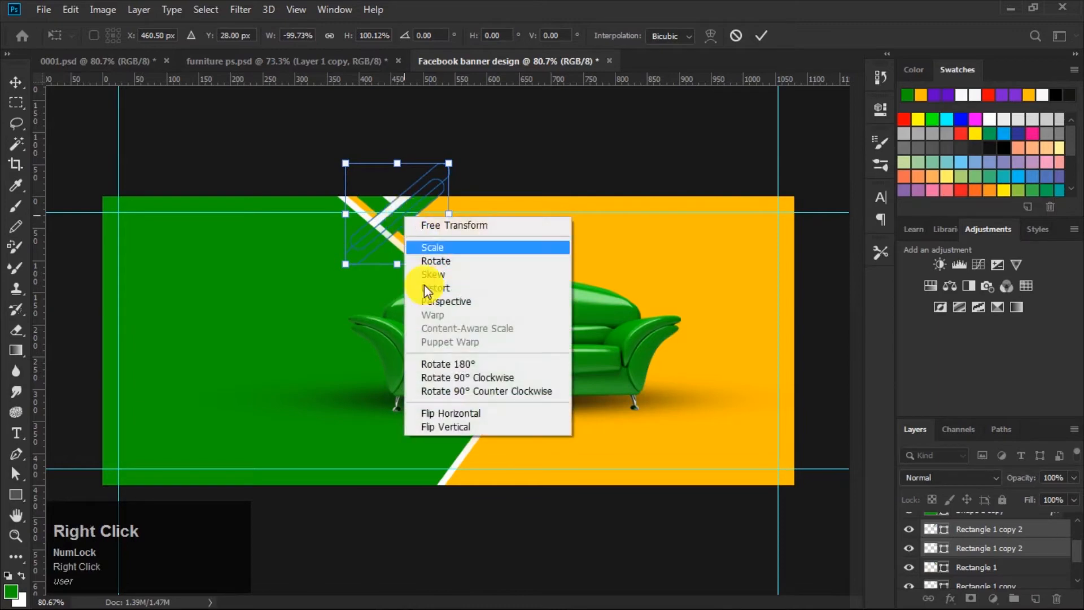
click(434, 428)
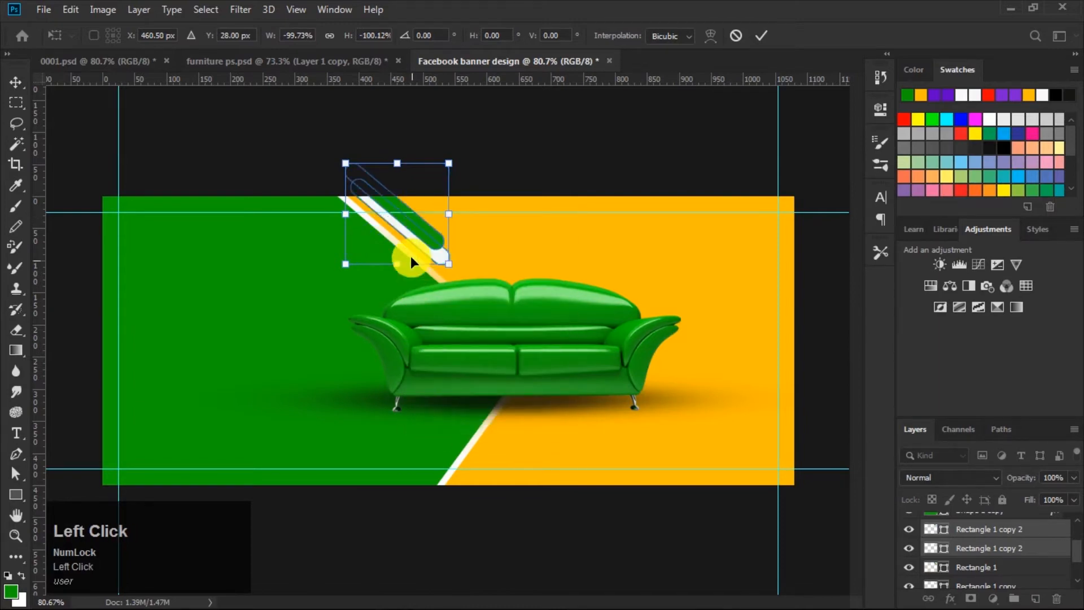
right_click(408, 228)
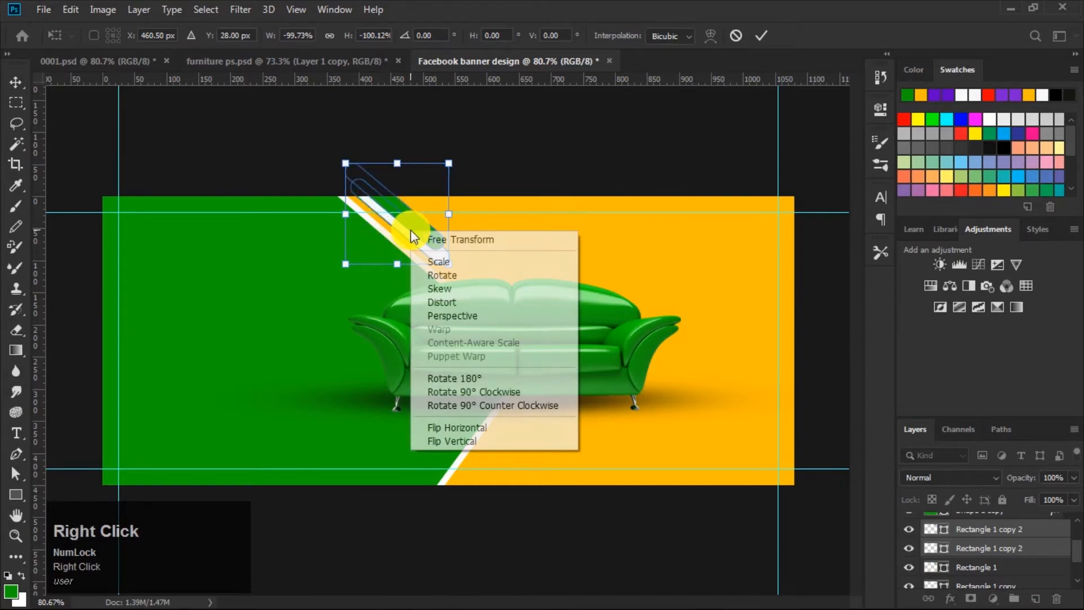
click(445, 424)
Step: Move the flipped copies to the diagonal divide at the banner's bottom edge and rotate them to about 168°
drag(411, 204, 501, 454)
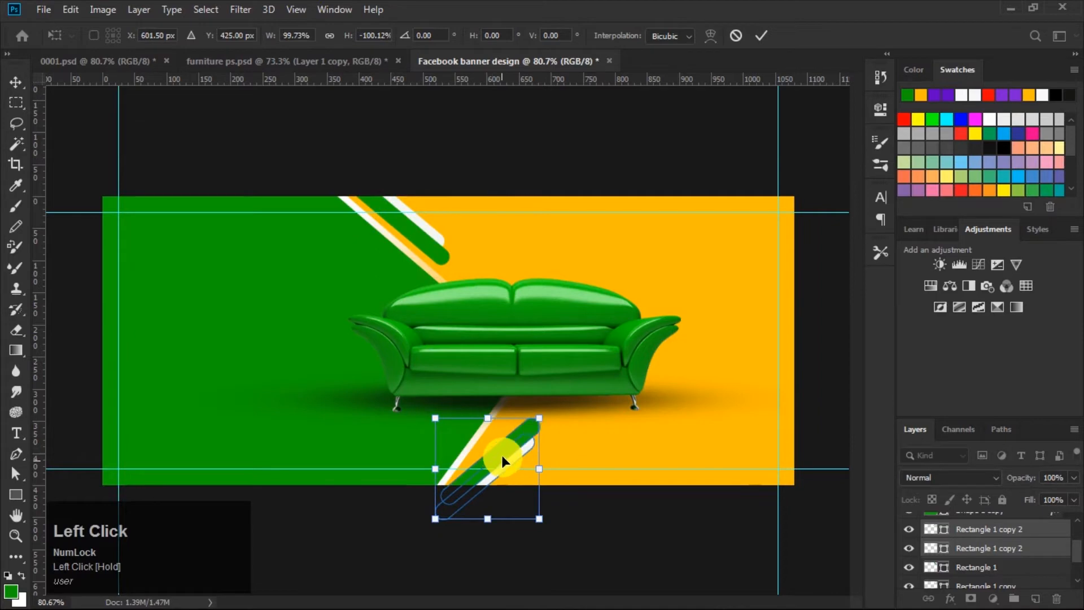
drag(551, 411, 506, 439)
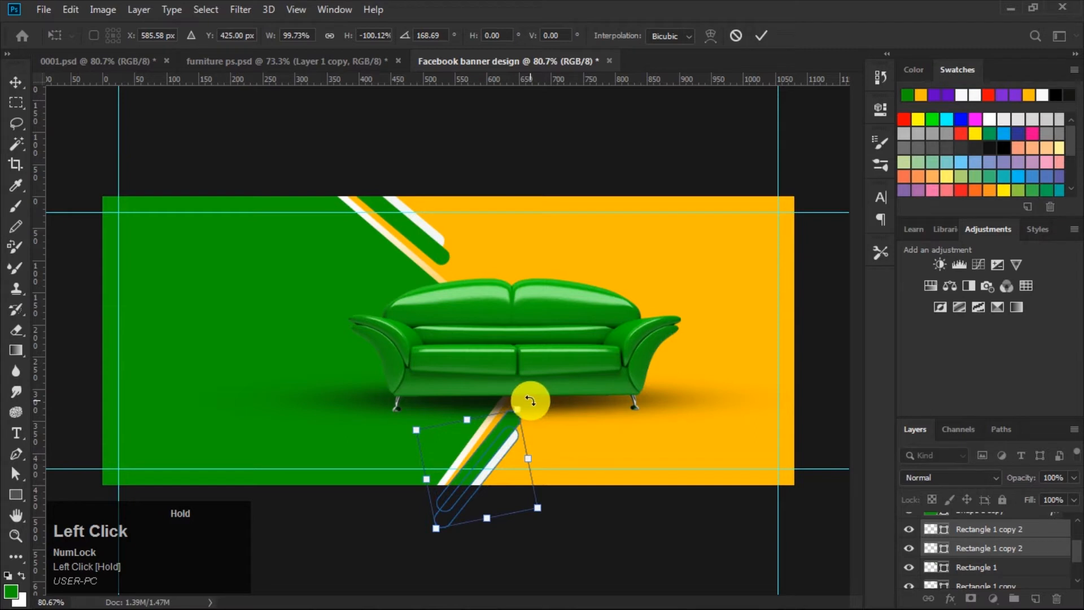
drag(530, 400, 530, 400)
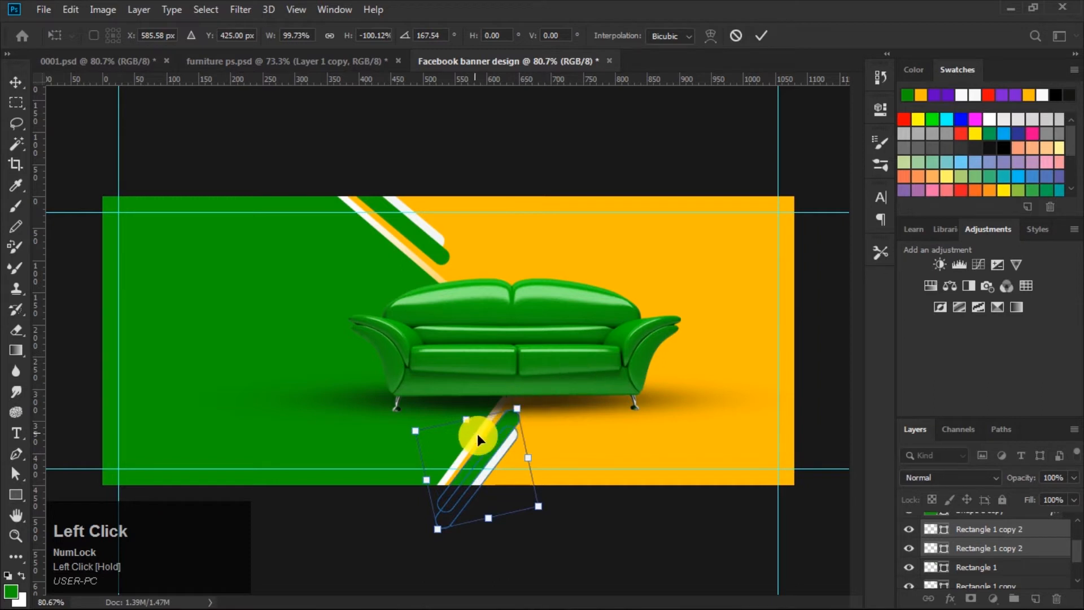
drag(498, 446, 506, 434)
Step: Nudge the bottom copies left and down to line them up with the divide, then apply the transform
key(Right)
key(Right)
key(Right)
key(Right)
key(Right)
key(Right)
key(Right)
key(Right)
key(Right)
key(Right)
key(Right)
key(Right)
key(Right)
key(Right)
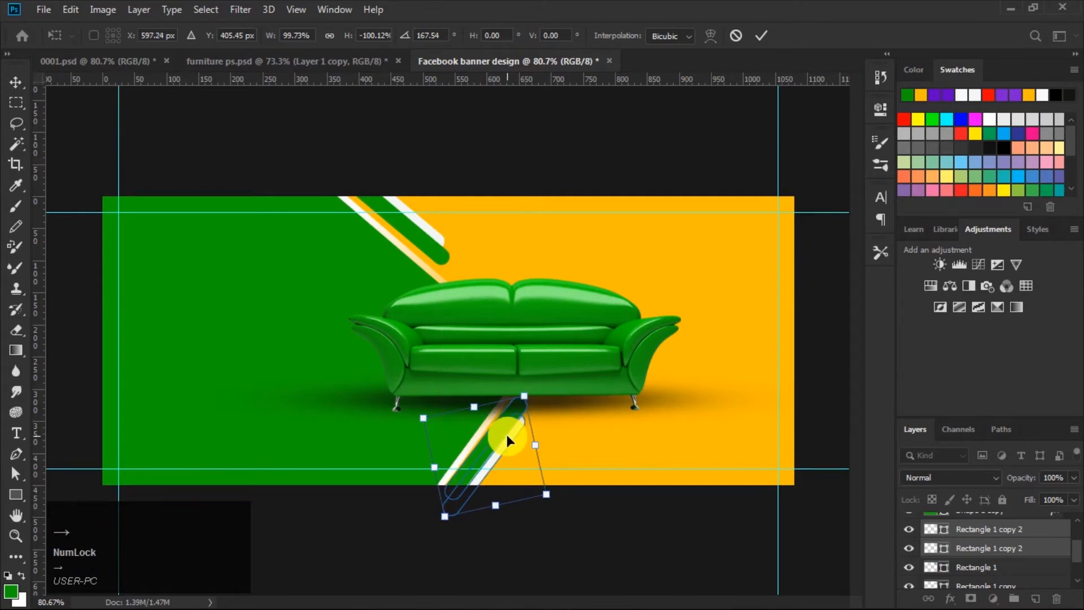
key(Left)
key(Left)
key(Left)
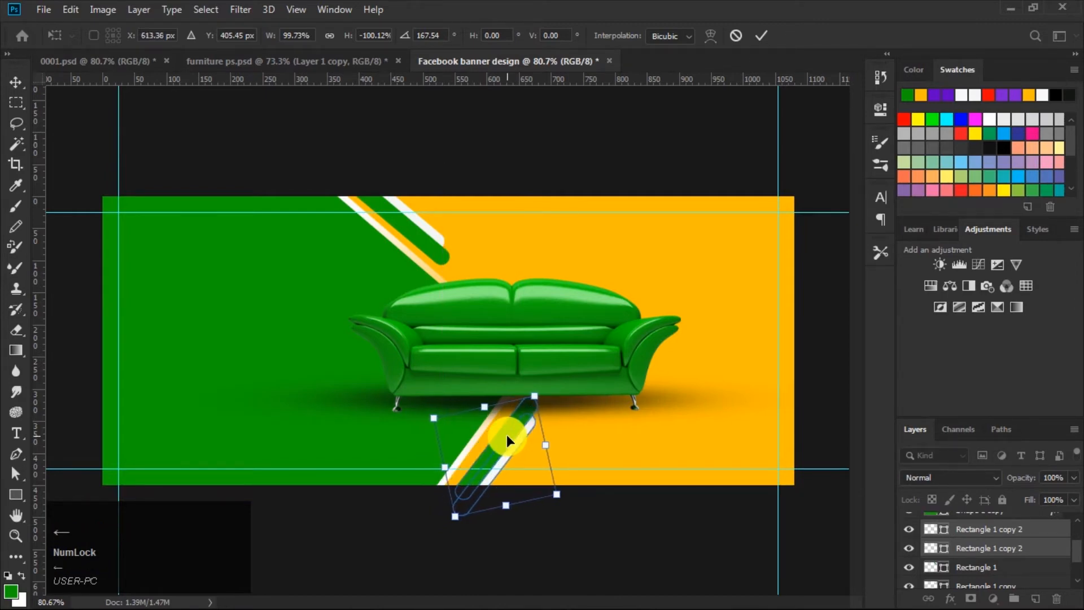
key(Left)
key(Left)
key(Left)
key(Down)
key(Down)
key(Down)
key(Down)
key(Down)
key(Down)
key(Down)
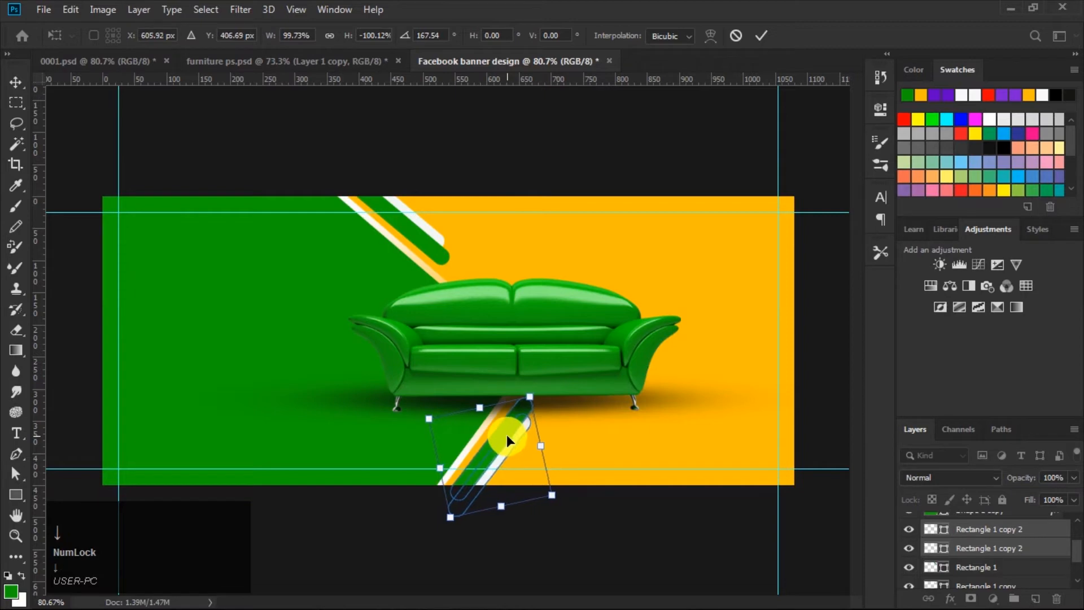
key(Down)
key(Down)
key(Down)
key(Down)
key(Left)
key(Left)
key(Left)
key(Left)
key(Left)
key(Left)
key(Left)
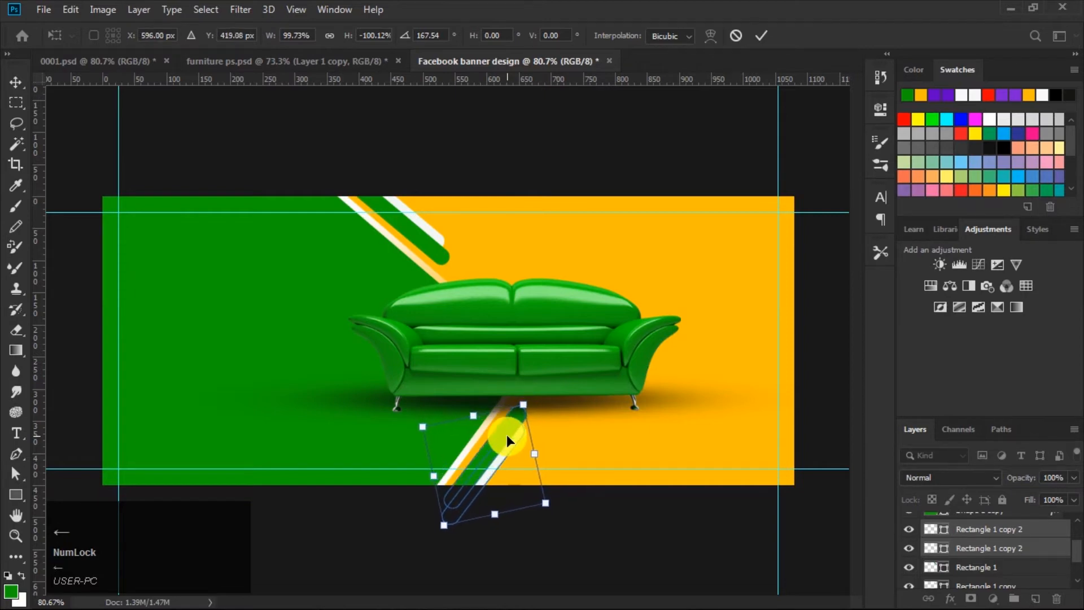
key(Left)
key(Left)
key(Left)
key(Left)
key(Down)
key(Down)
key(Down)
key(Down)
key(Down)
key(Down)
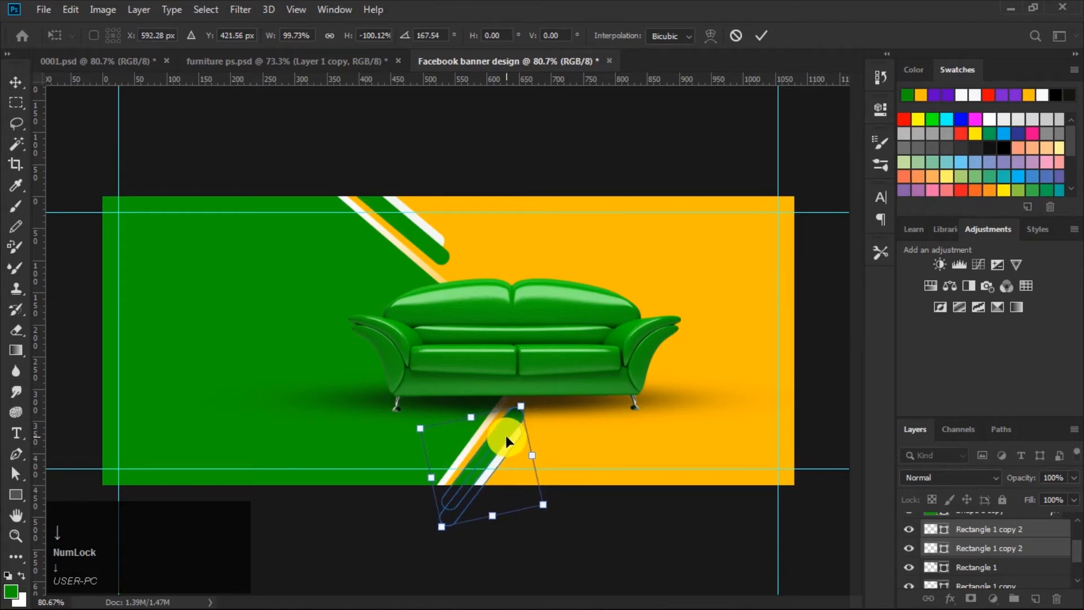
key(Left)
key(Left)
key(Left)
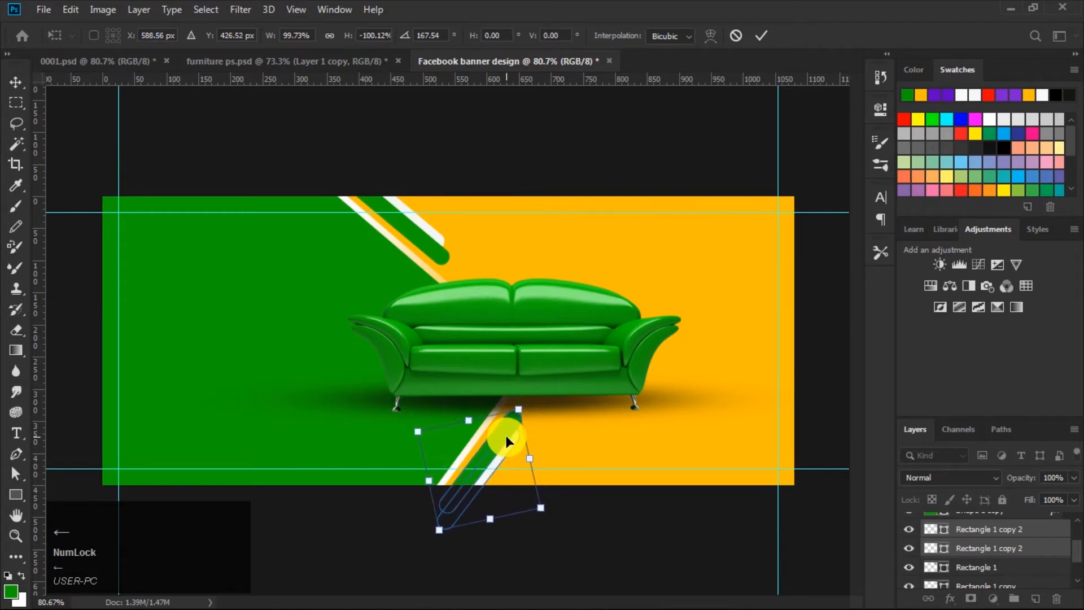
key(Down)
key(Down)
key(Down)
key(Left)
key(Left)
key(Left)
key(Left)
key(Right)
key(Right)
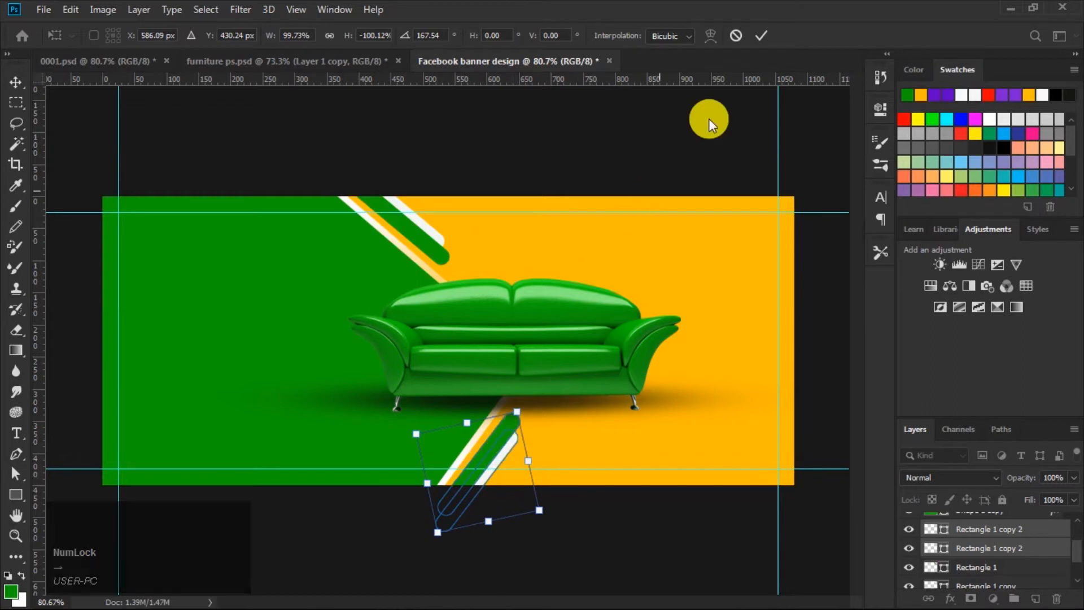
click(760, 32)
Step: Move the sofa about 15 px to the right
click(614, 154)
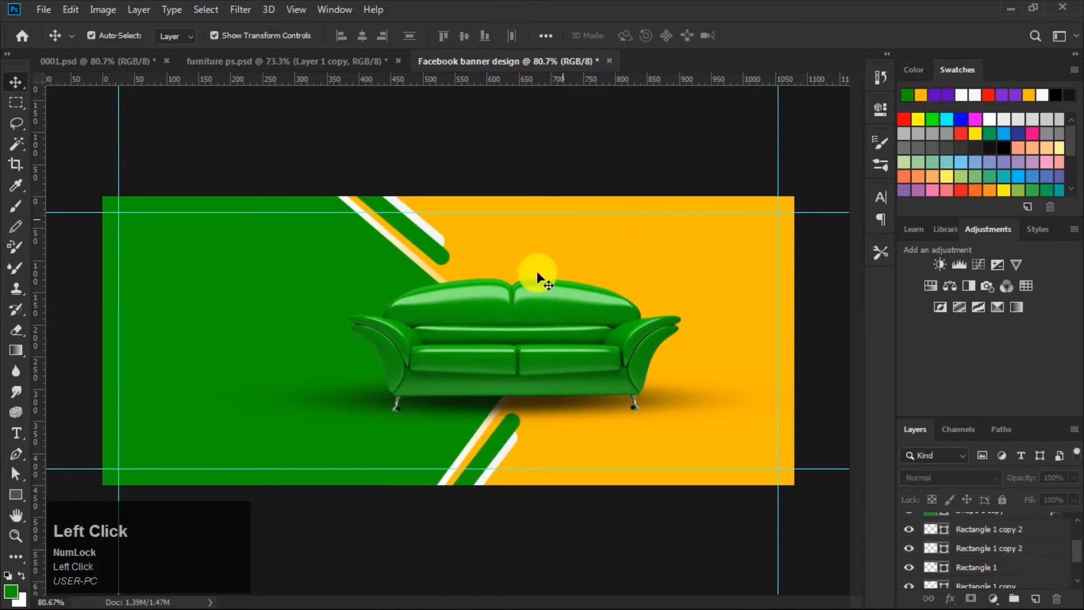
drag(511, 332, 520, 338)
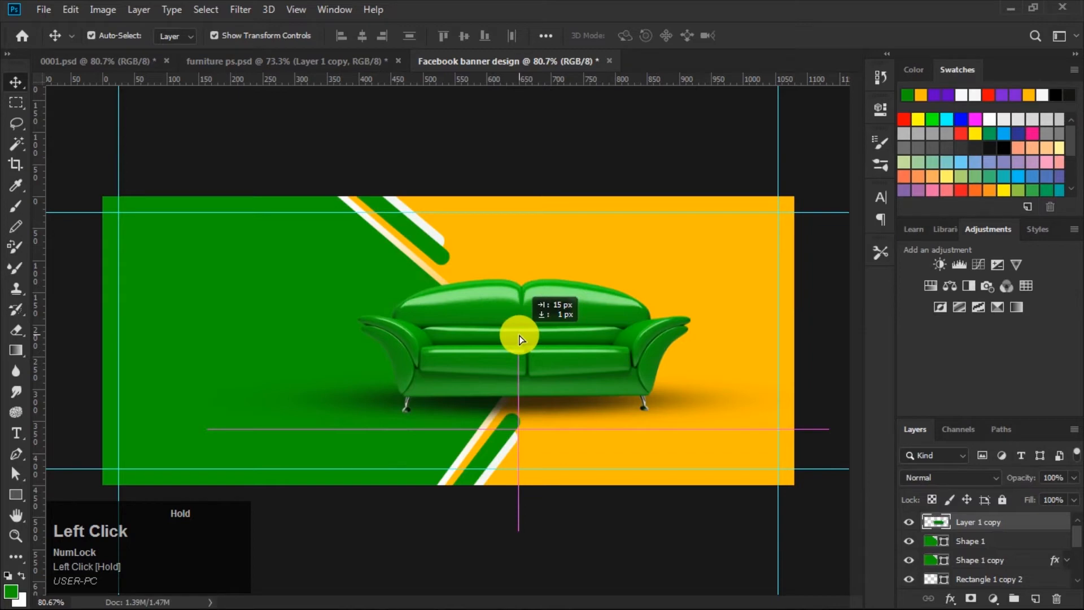
drag(519, 337, 518, 337)
click(640, 144)
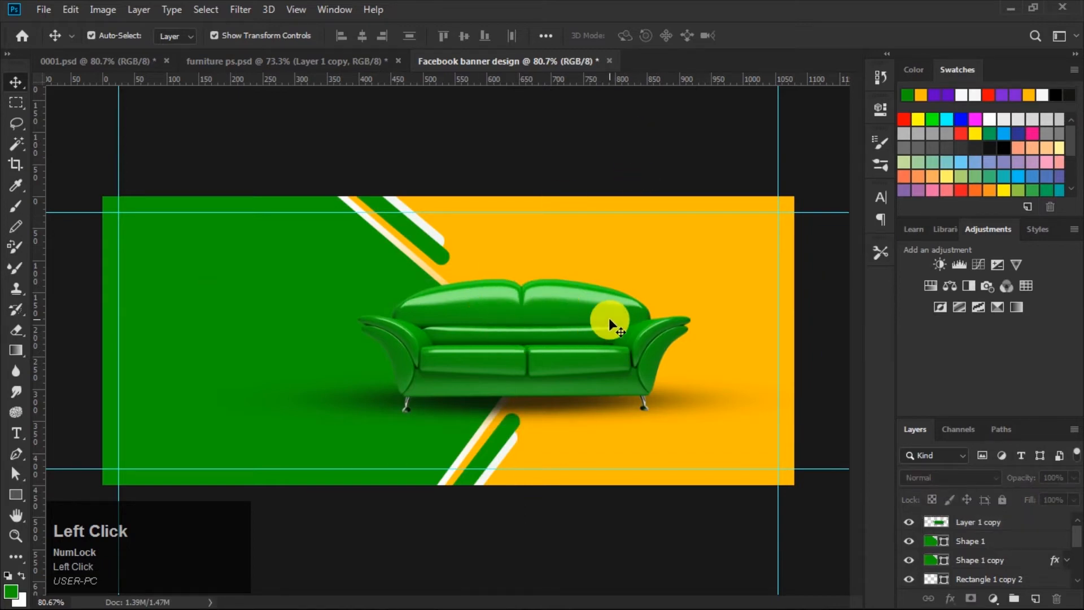
Step: Switch to the Type tool and set the font to Anton
click(16, 432)
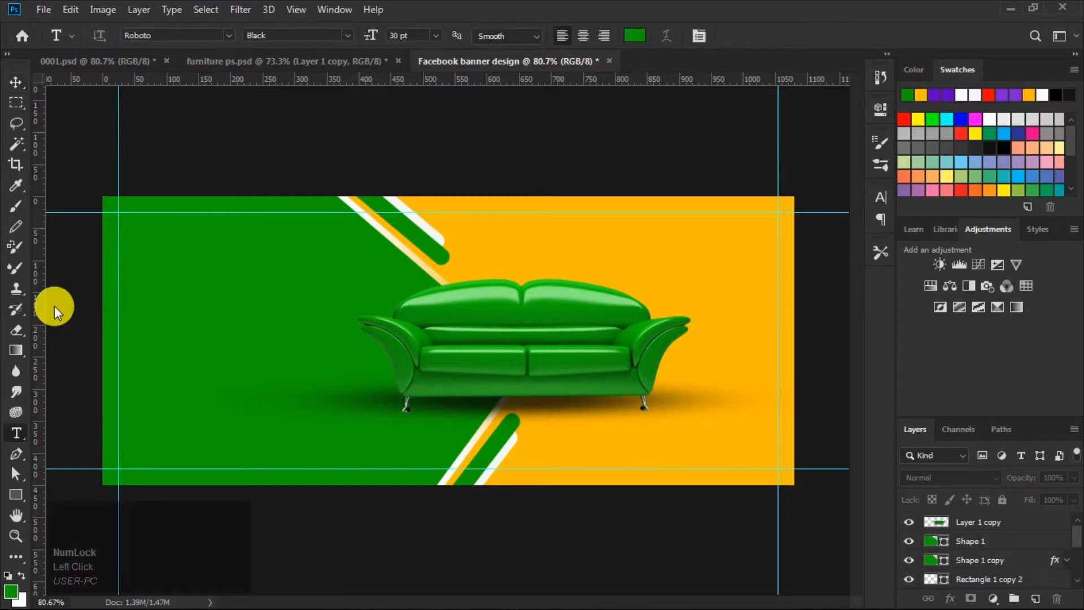
click(229, 35)
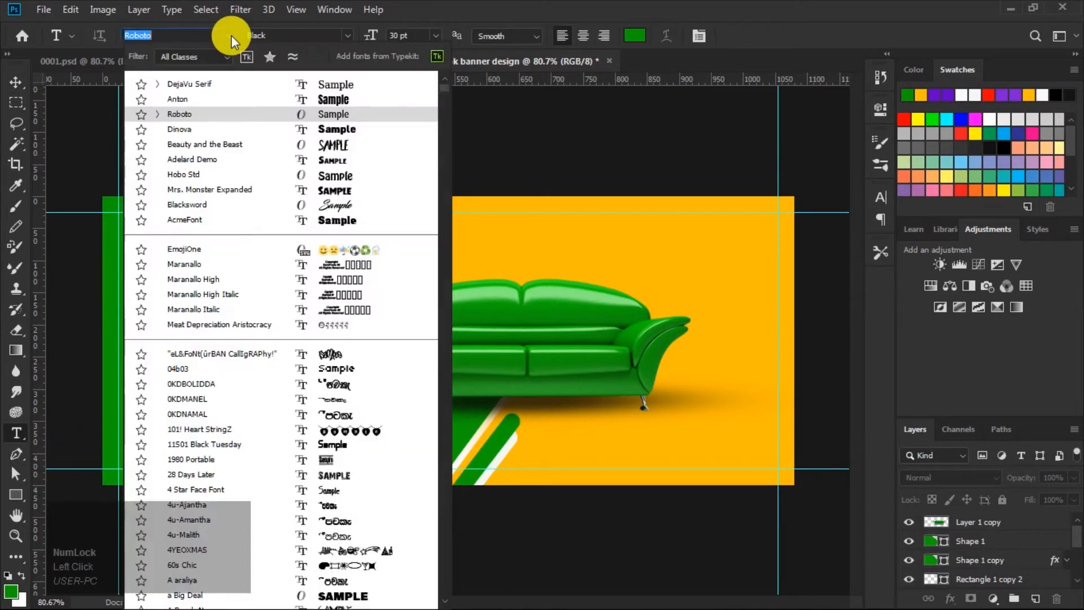
click(327, 99)
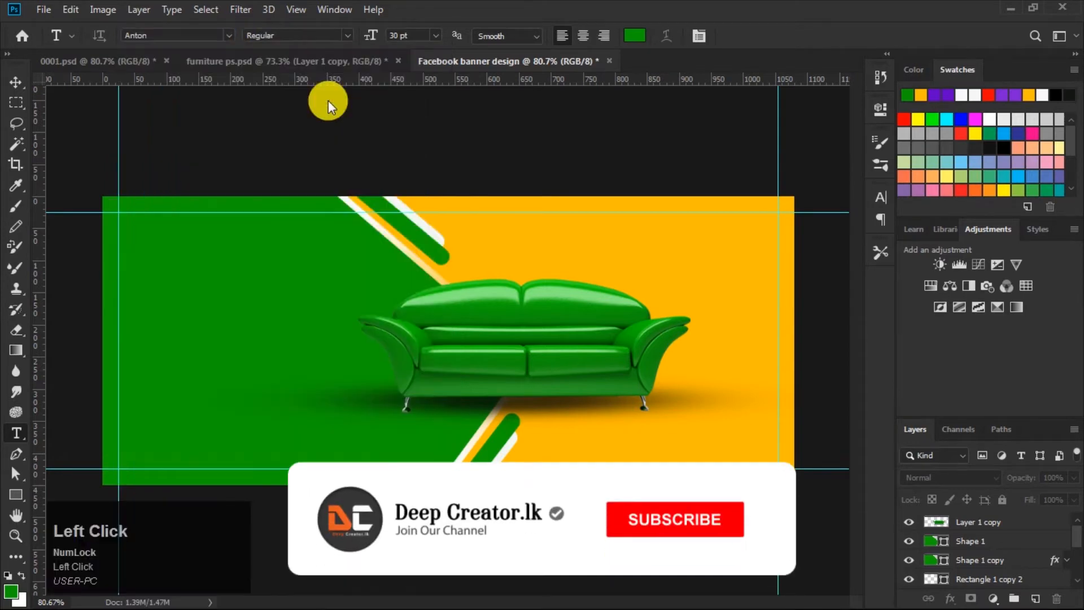
Step: Set the type size to 60 pt and sample the banner's yellow as the text colour
click(433, 36)
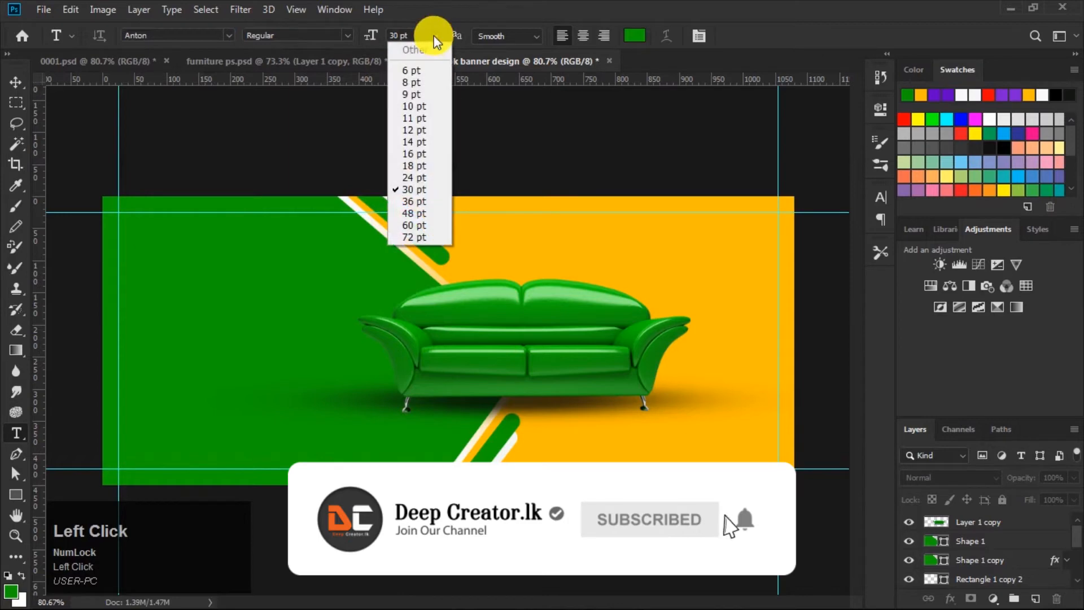
click(421, 226)
click(634, 36)
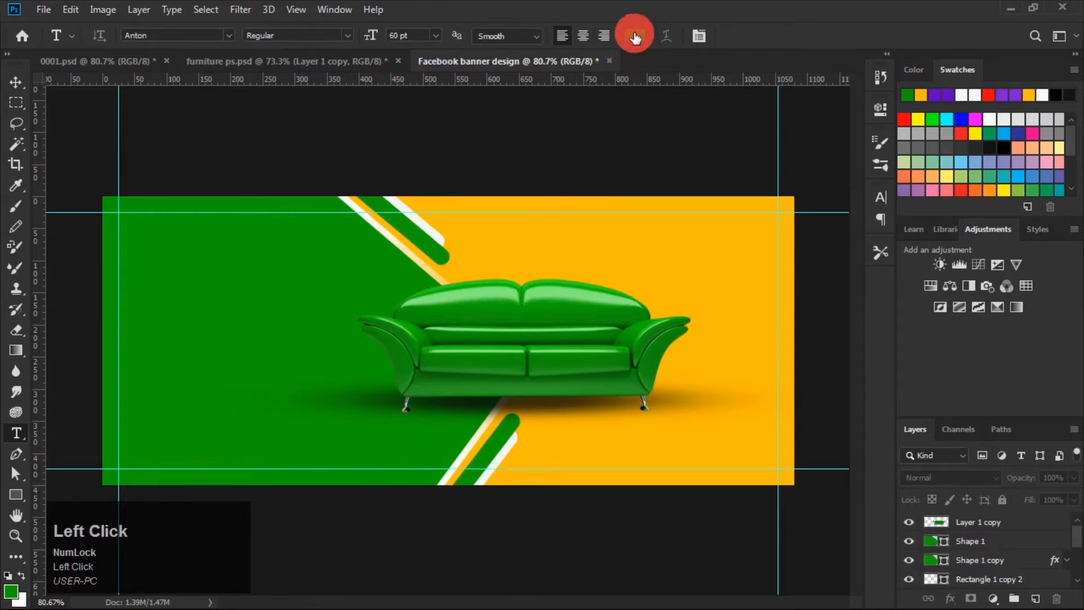
click(567, 252)
click(993, 222)
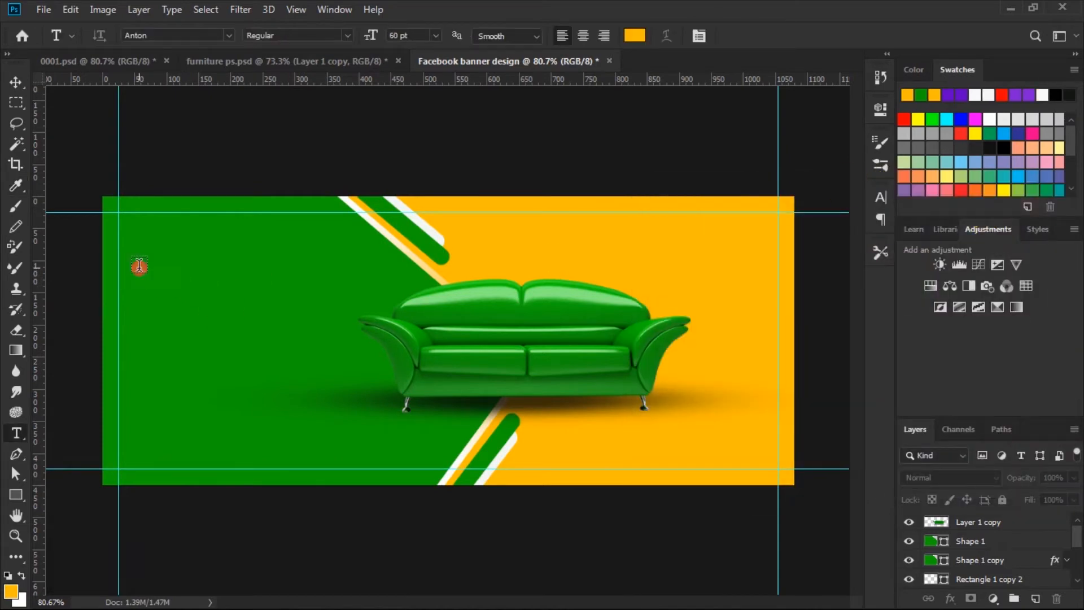
Step: Type the headline BIG SALE in the upper left of the green area and commit it
click(139, 265)
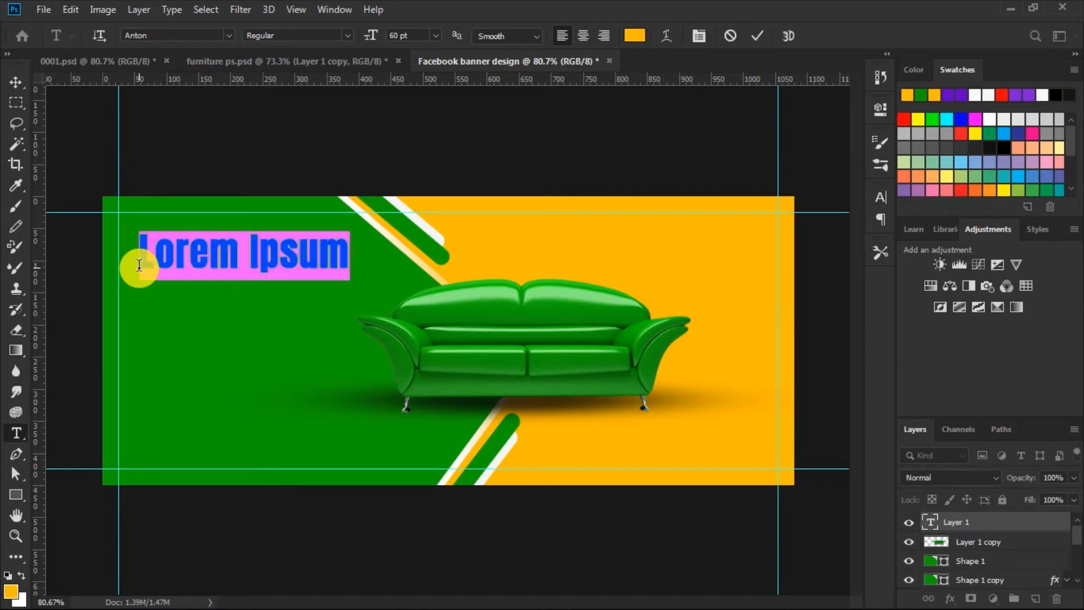
key(Caps_Lock)
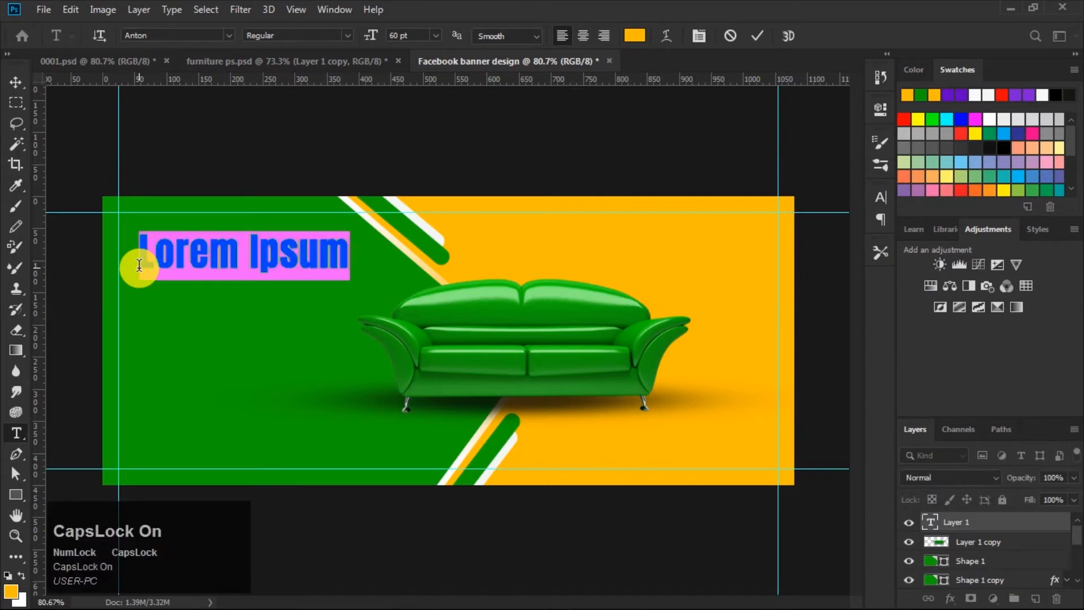
text(BI)
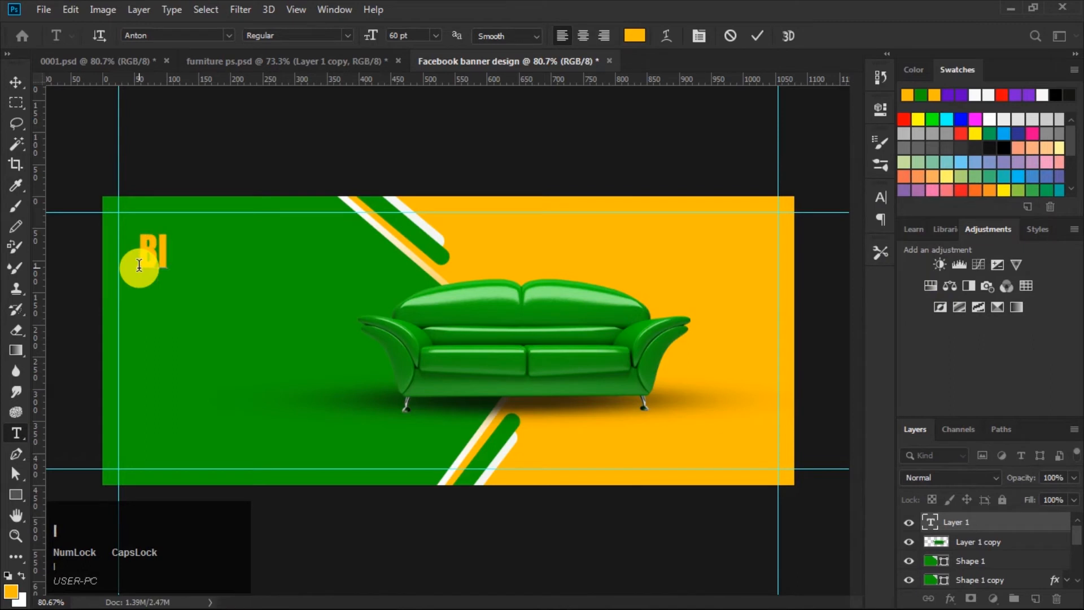
text(G )
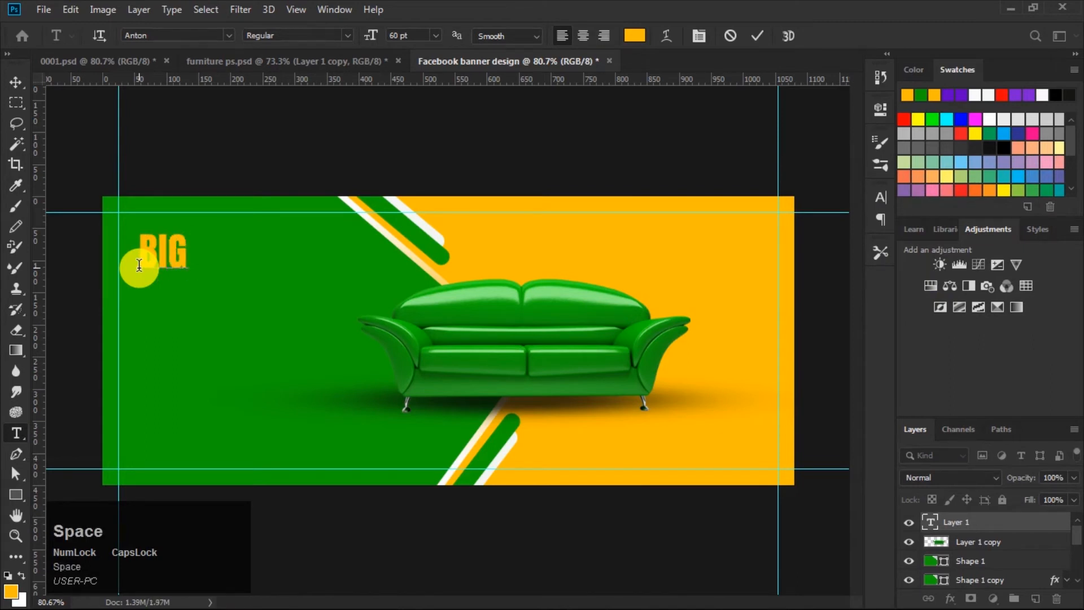
text(SA)
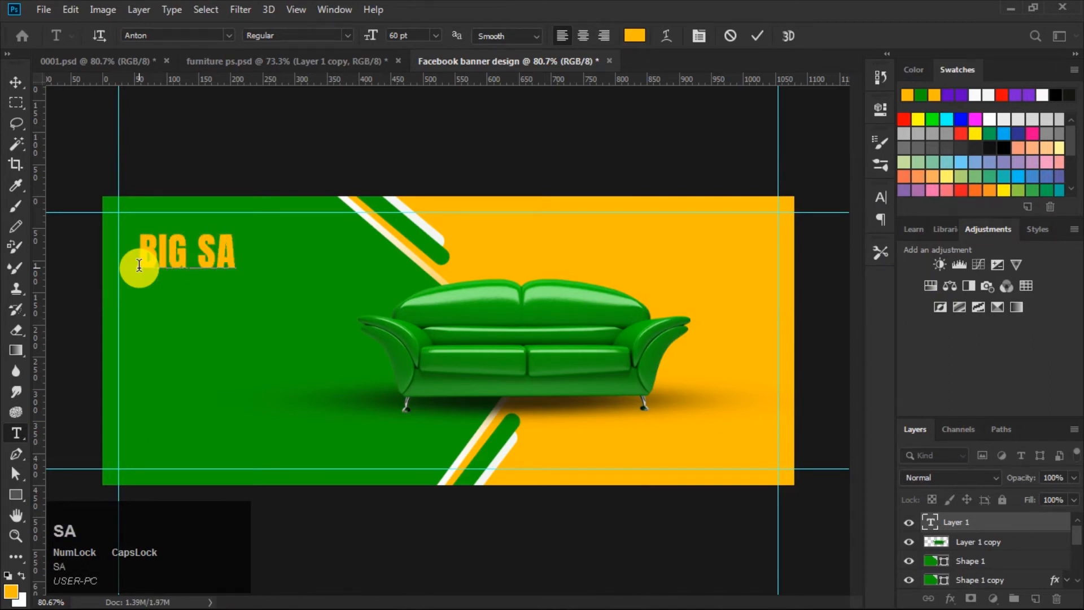
text(LE)
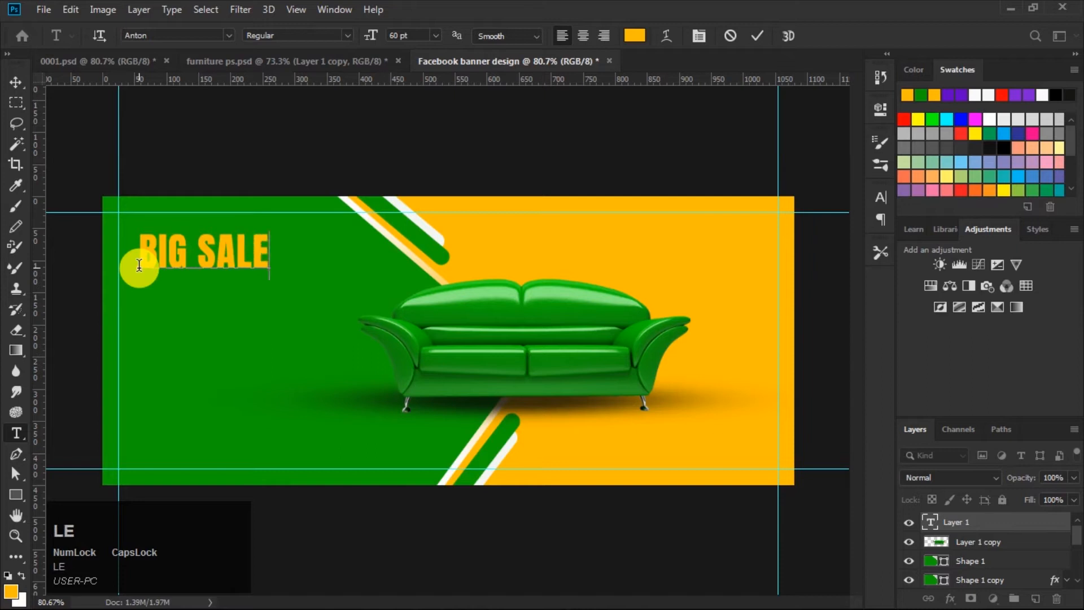
click(755, 35)
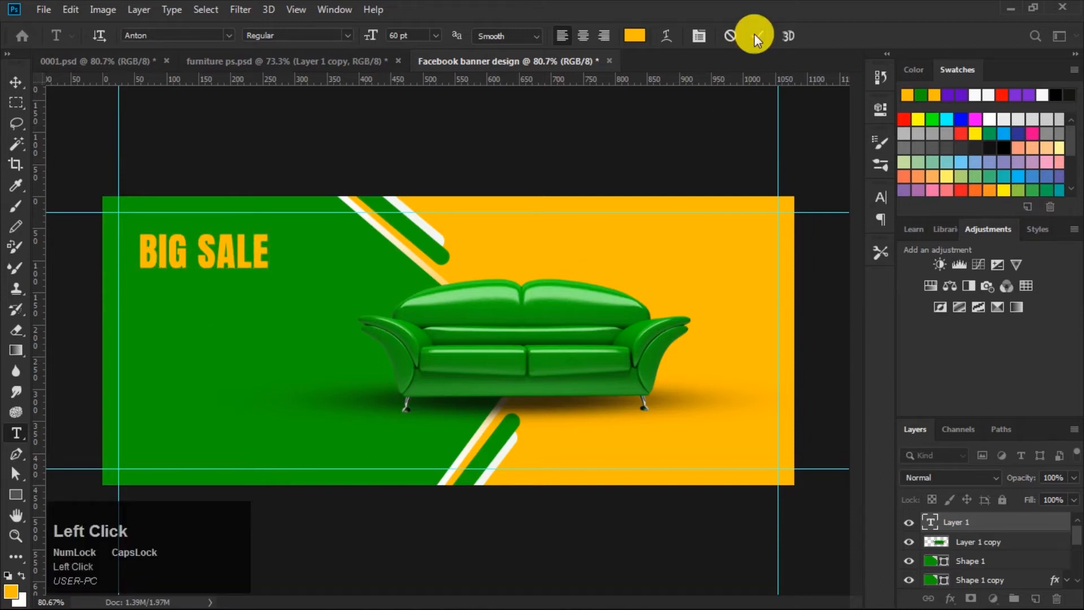
Step: Move the BIG SALE headline slightly down
click(16, 82)
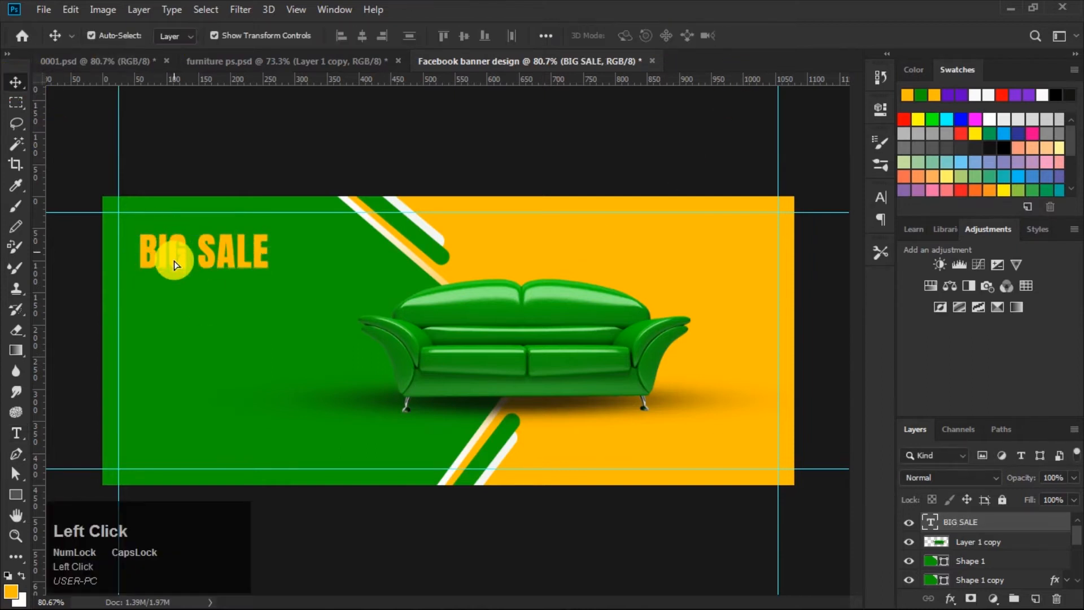
drag(173, 259, 174, 271)
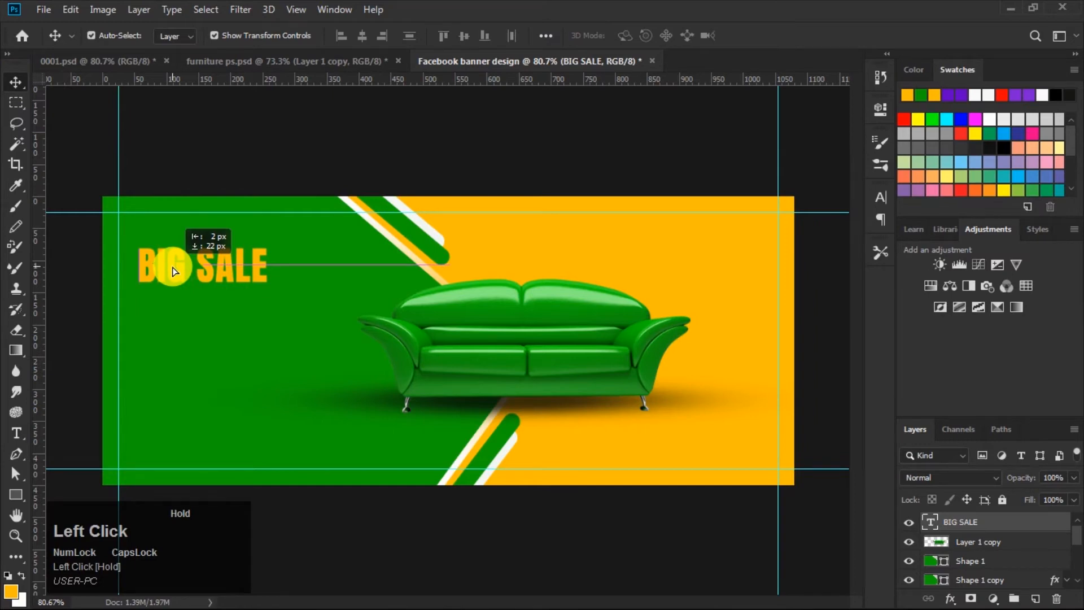
drag(174, 271, 177, 271)
click(377, 156)
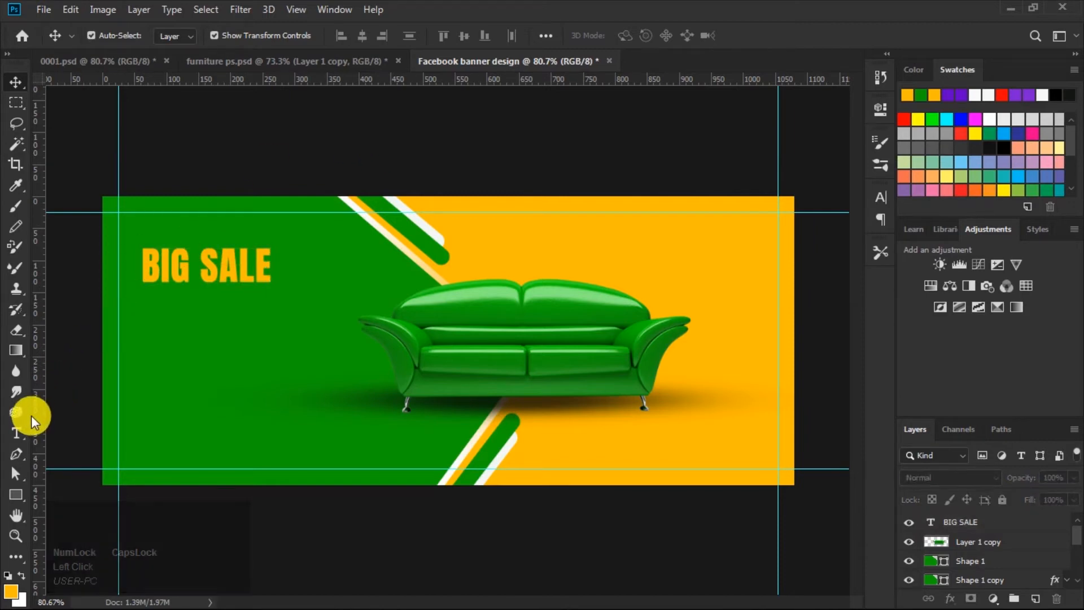
Step: Switch to the Type tool and set the font to Roboto Regular at 36 pt
click(17, 434)
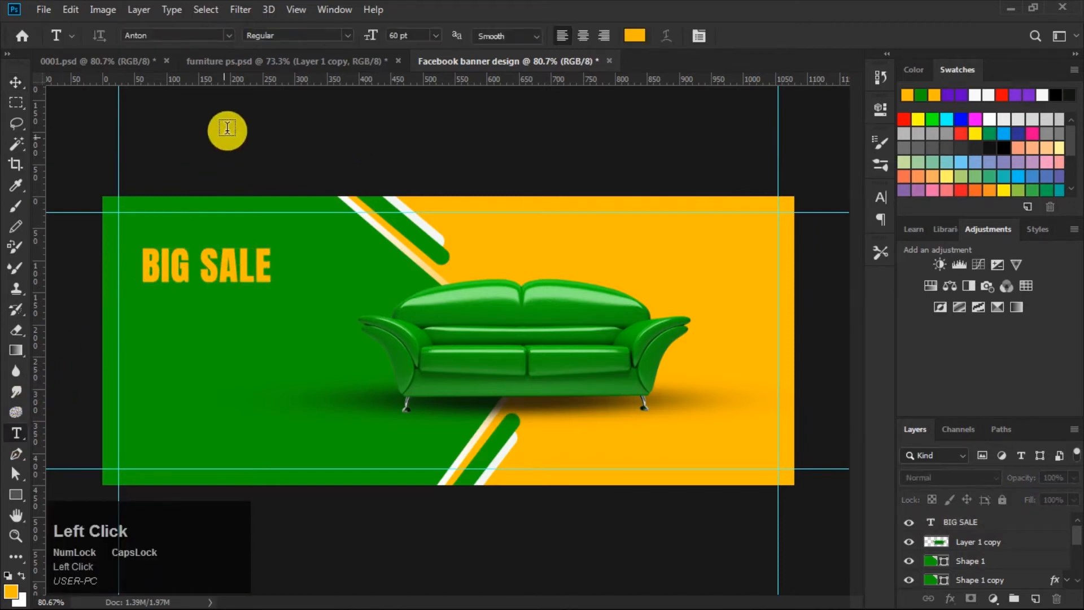
click(228, 35)
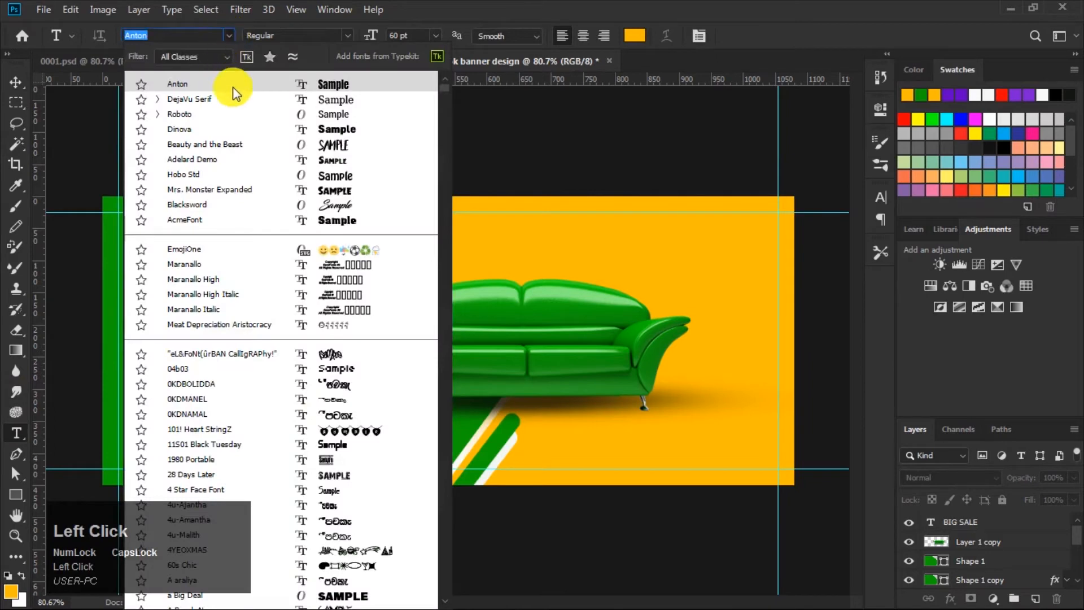
click(329, 113)
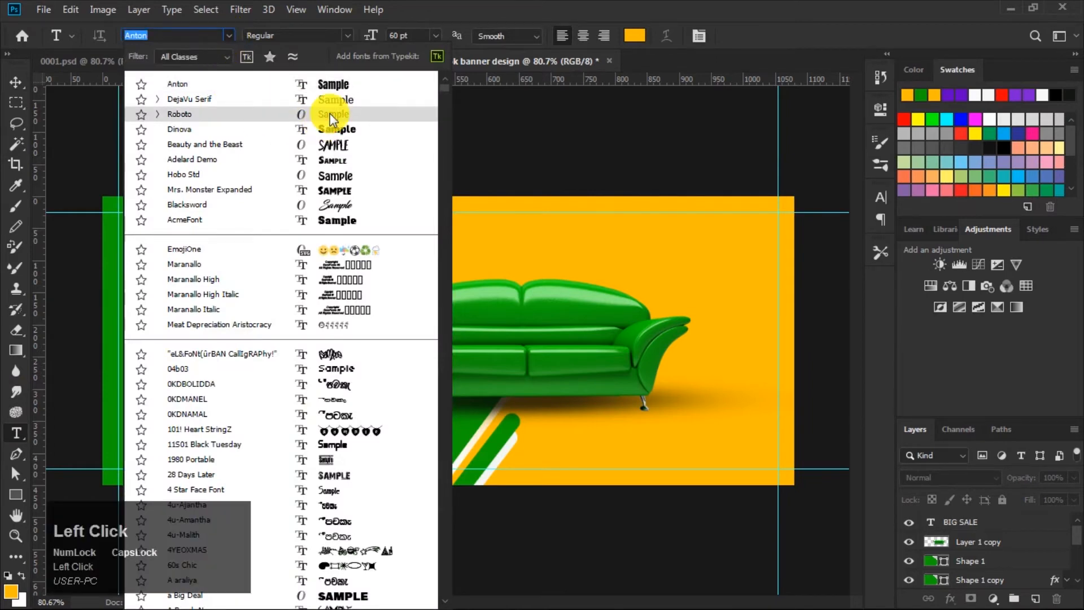
click(346, 34)
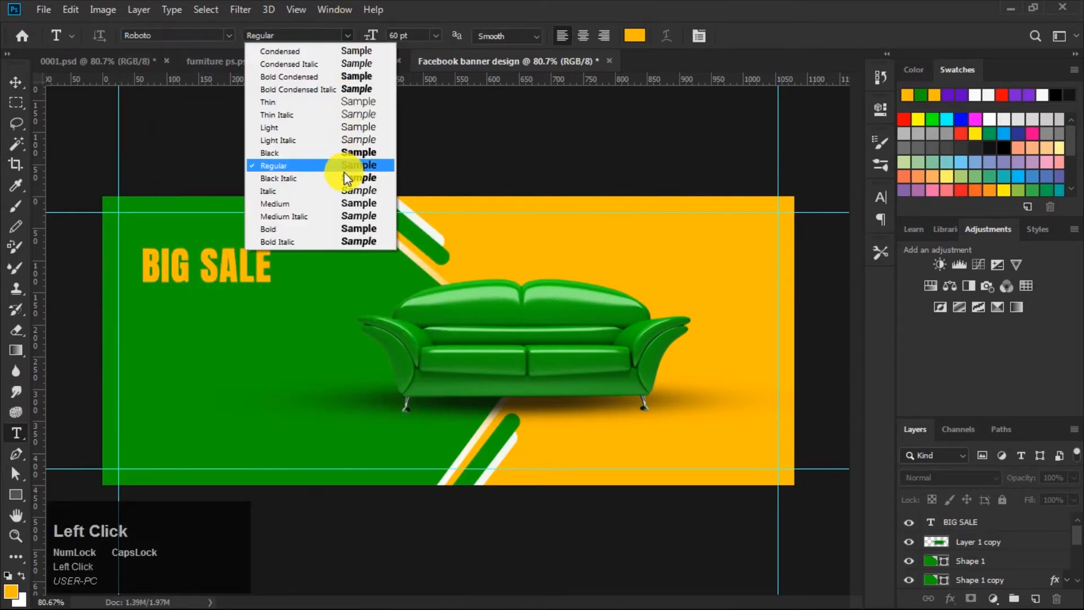
click(347, 164)
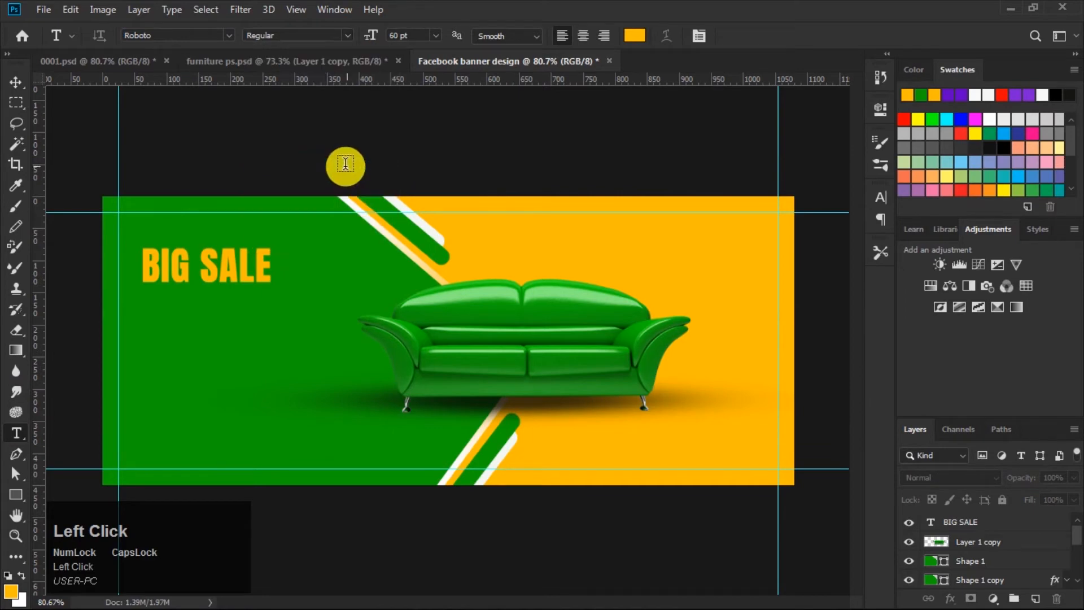
click(435, 35)
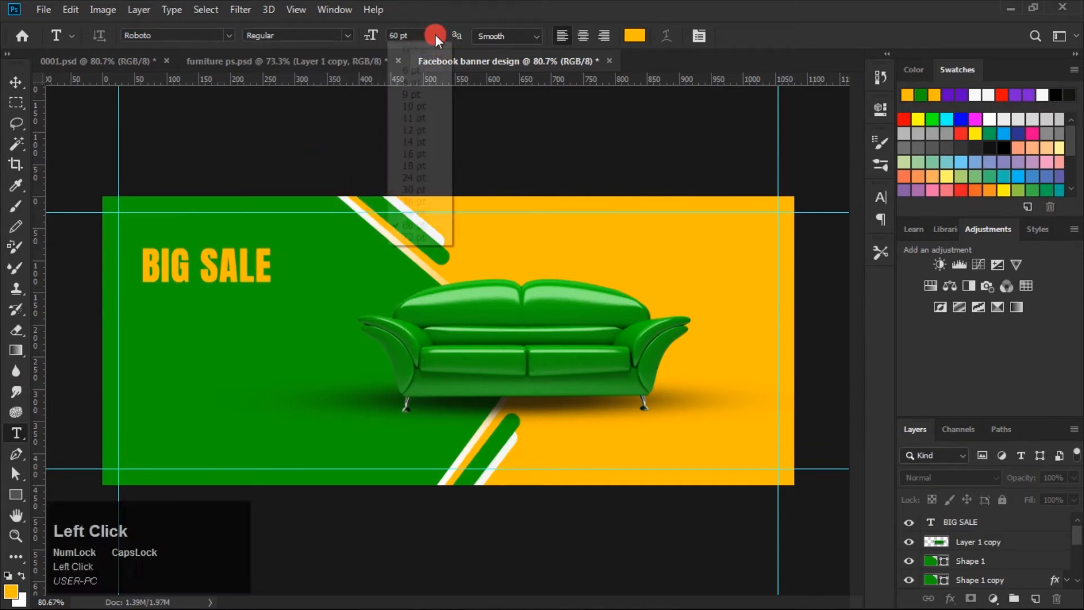
click(410, 200)
Step: Set the text colour to off-white f9f8f5 and turn on Faux Bold in the Character panel
click(637, 36)
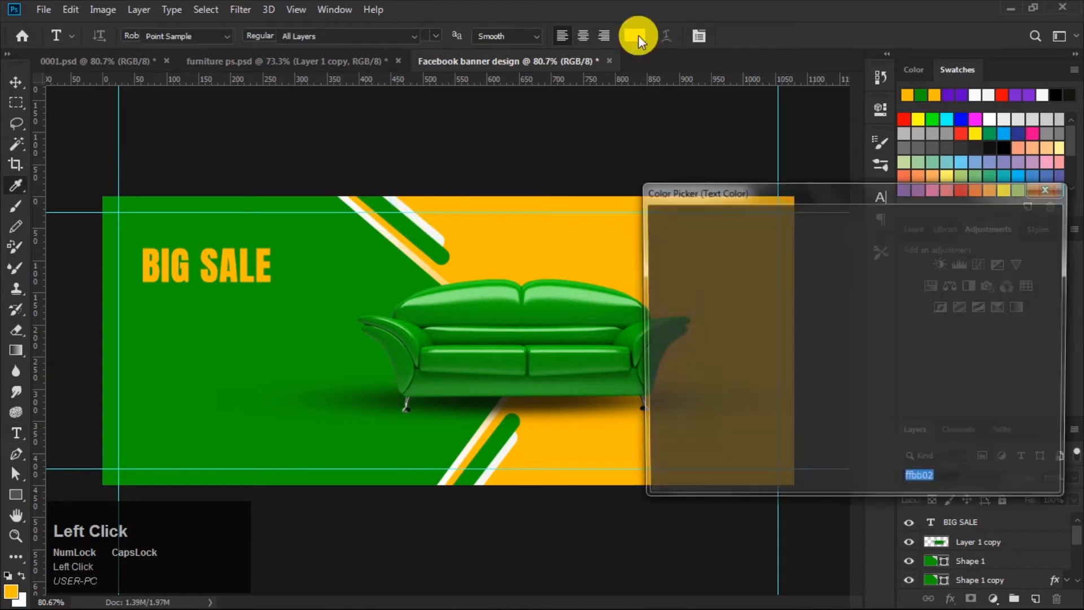
click(654, 233)
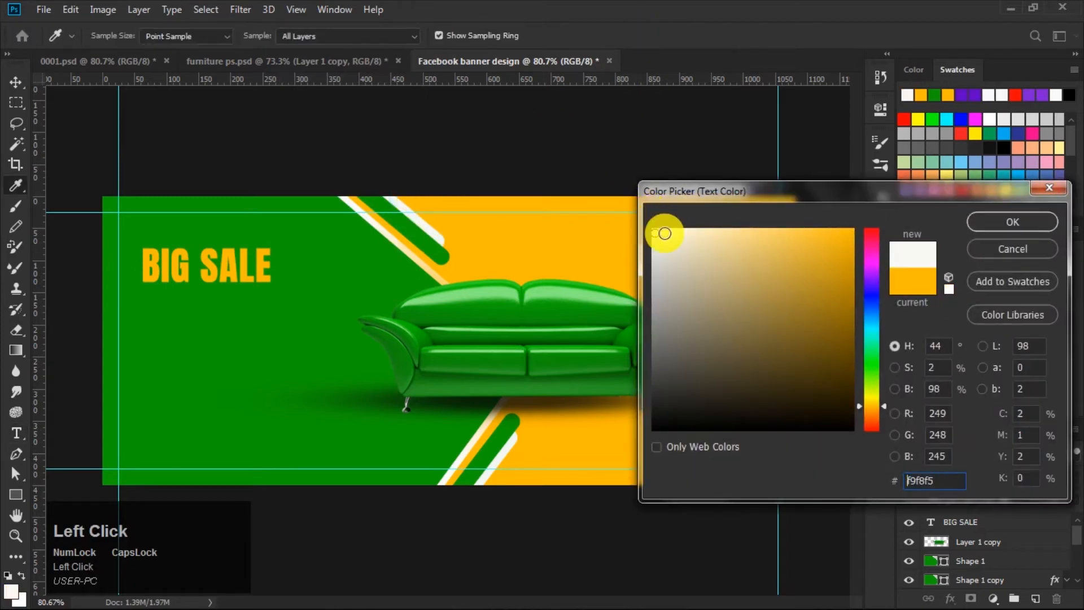
click(1005, 221)
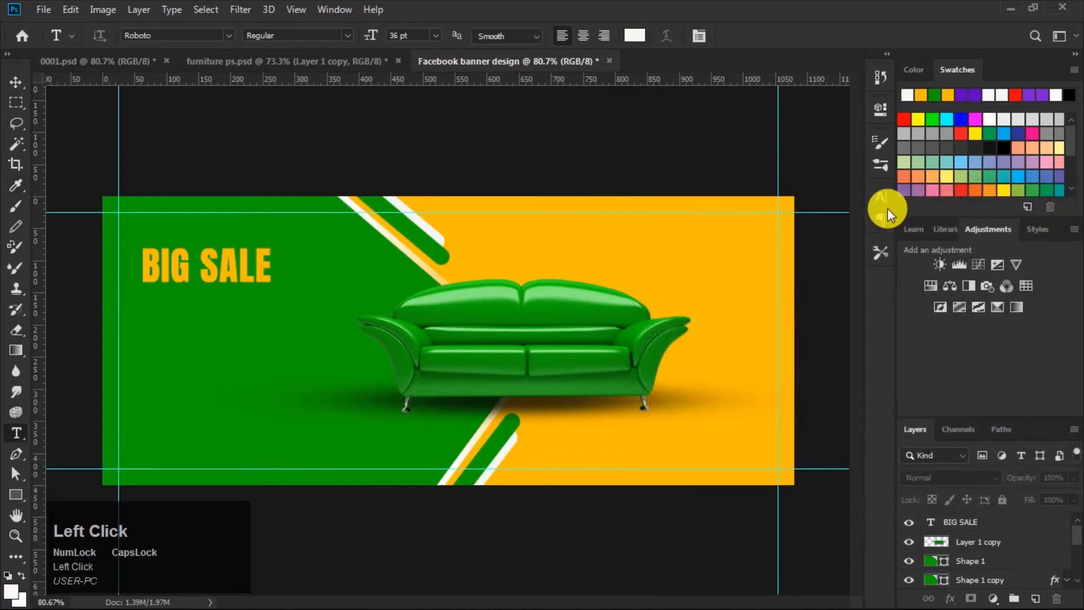
click(881, 198)
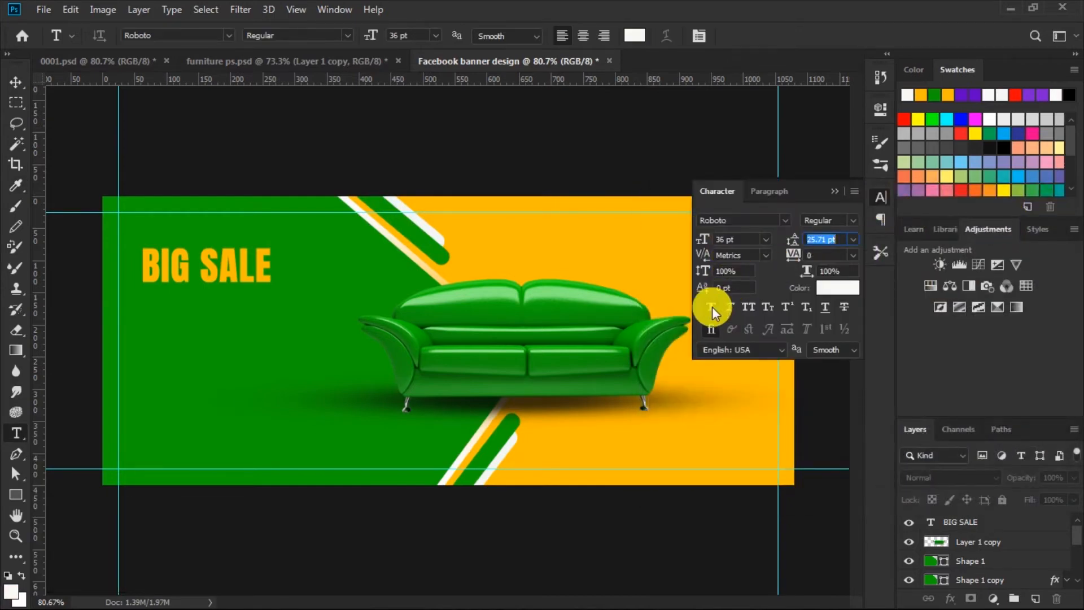
click(712, 306)
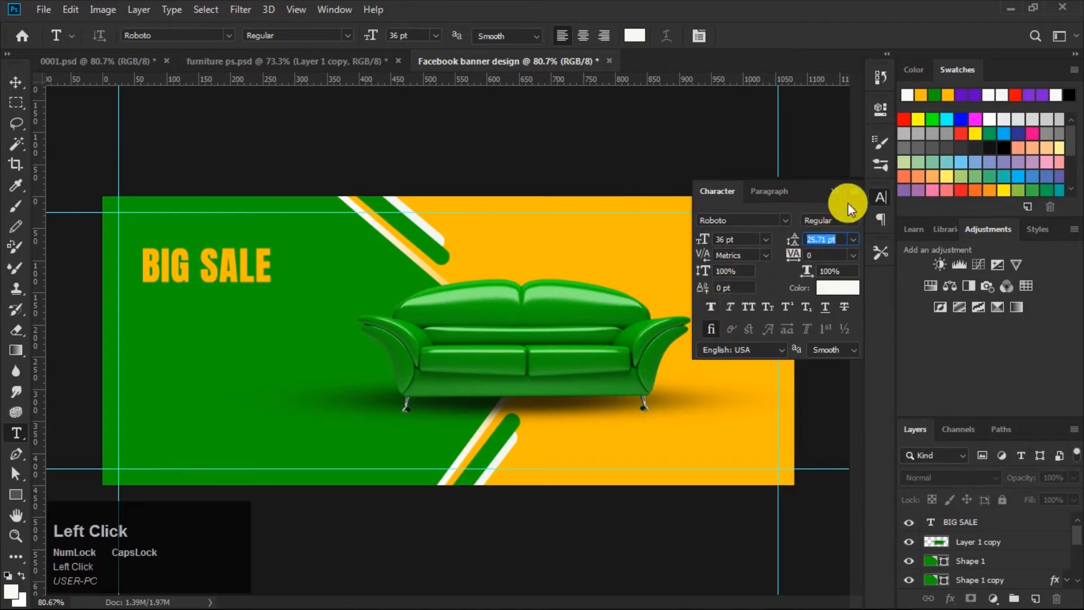
click(838, 190)
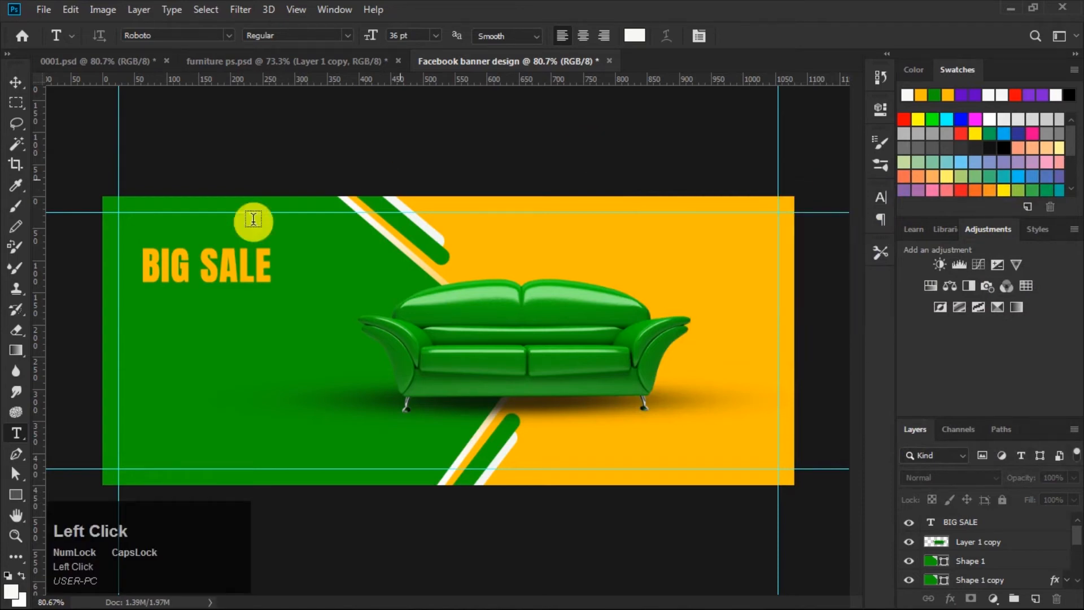
Step: Type the subheading Simple & Morden below the BIG SALE headline
click(138, 306)
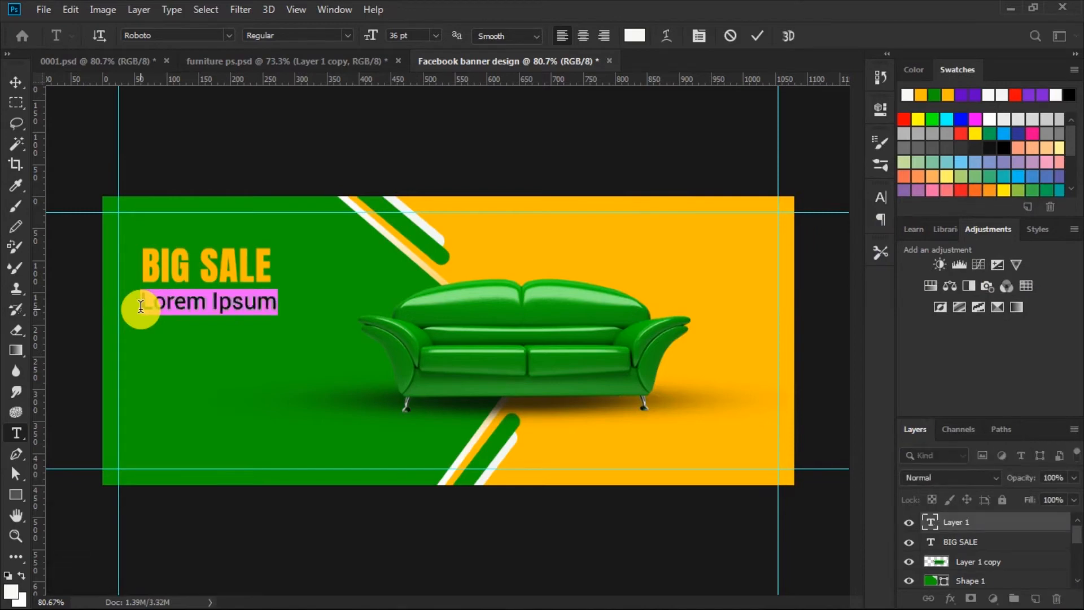
text(S)
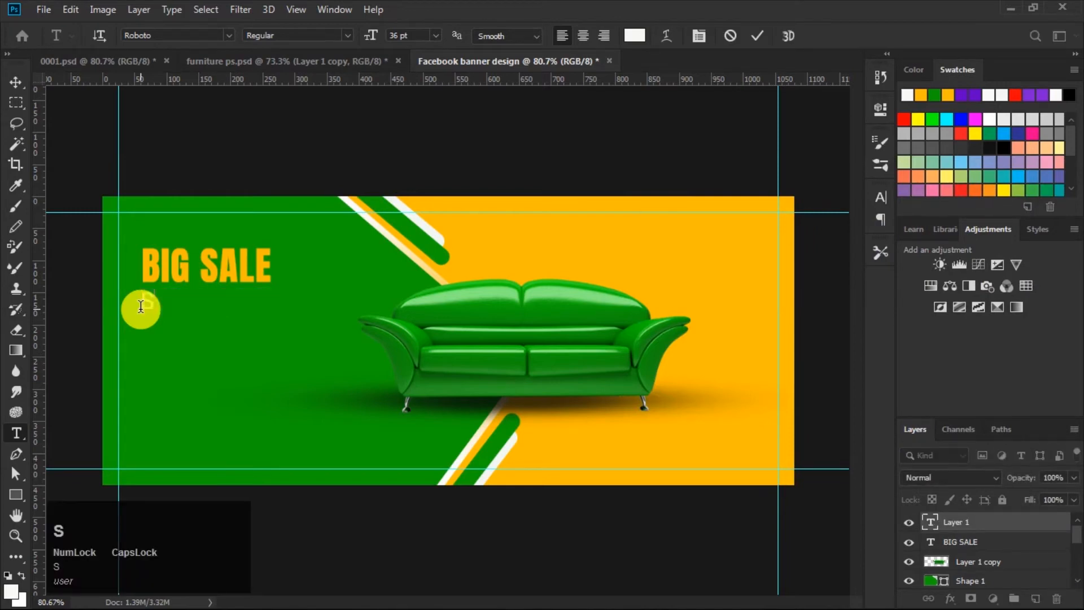
key(Caps_Lock)
text(imple )
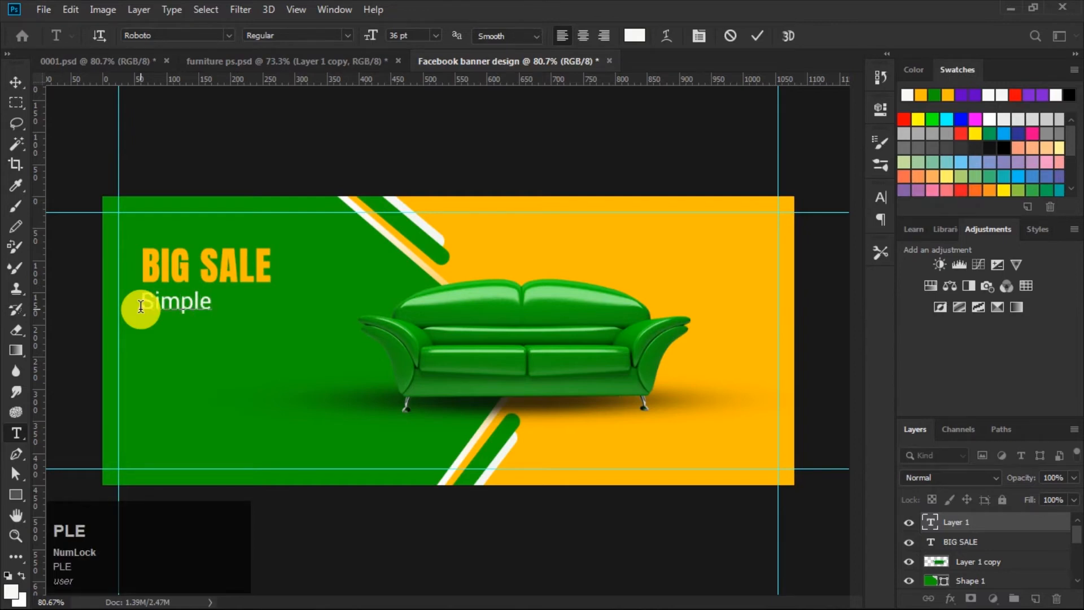
text(&)
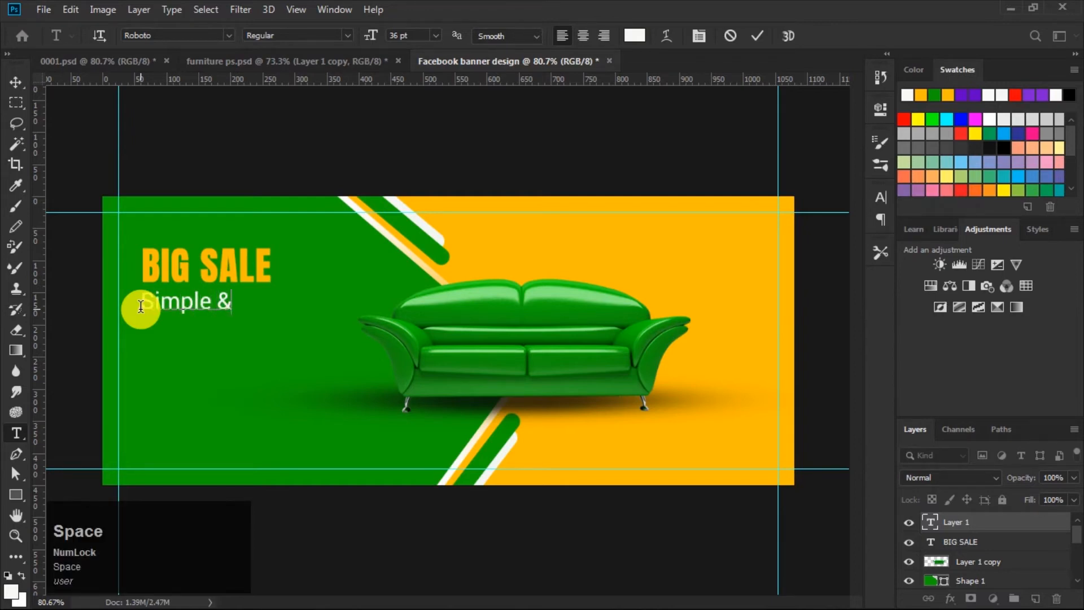
key(Caps_Lock)
text(M)
key(Caps_Lock)
text(or)
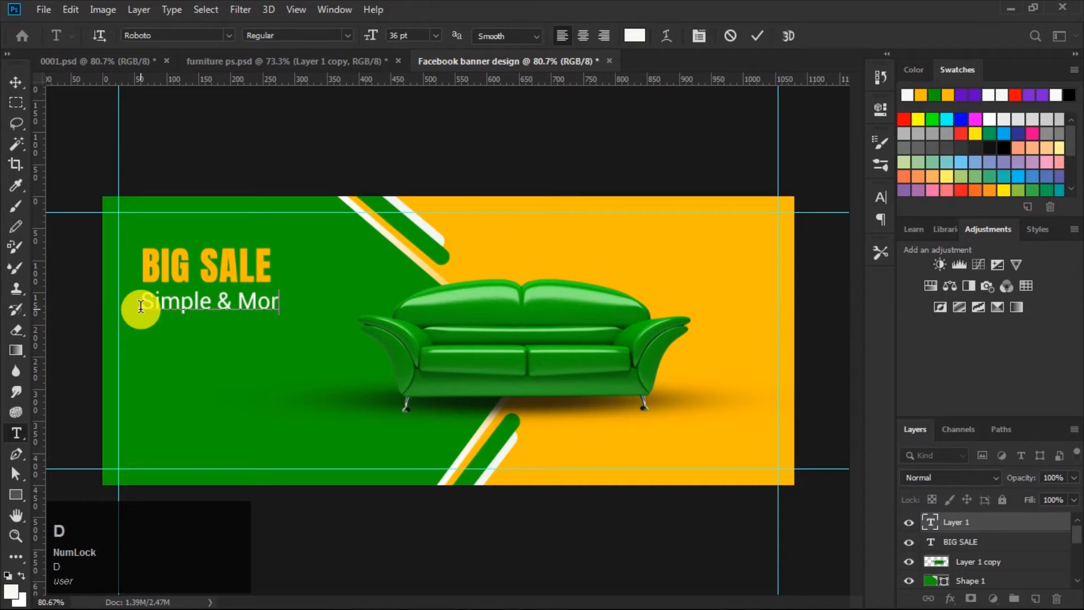
text(den)
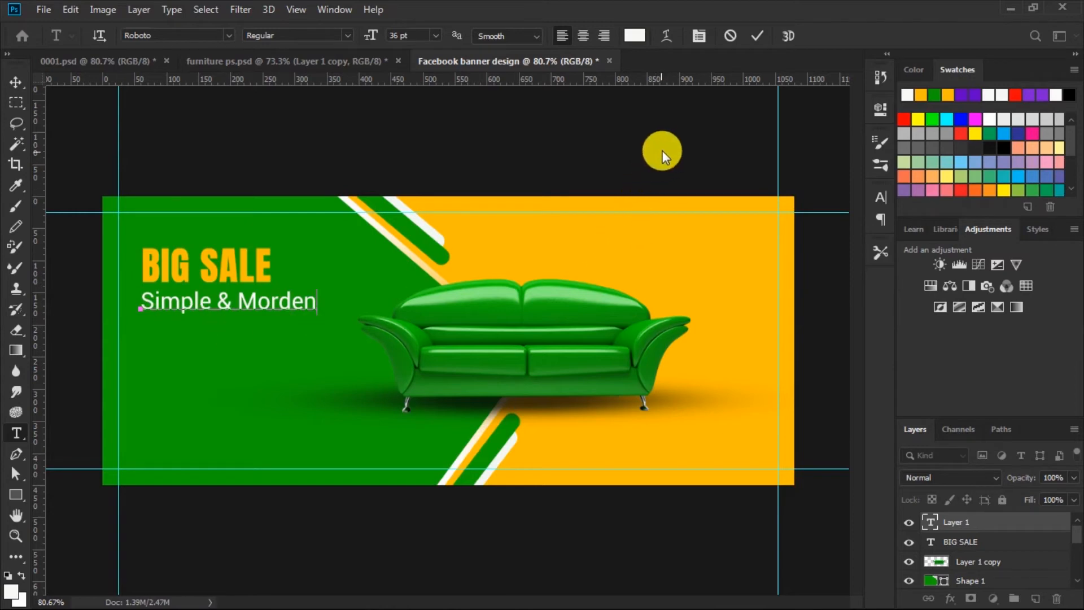
Step: Select the subheading text, nudge it slightly up under the headline, and return to the Type tool
drag(138, 302, 450, 316)
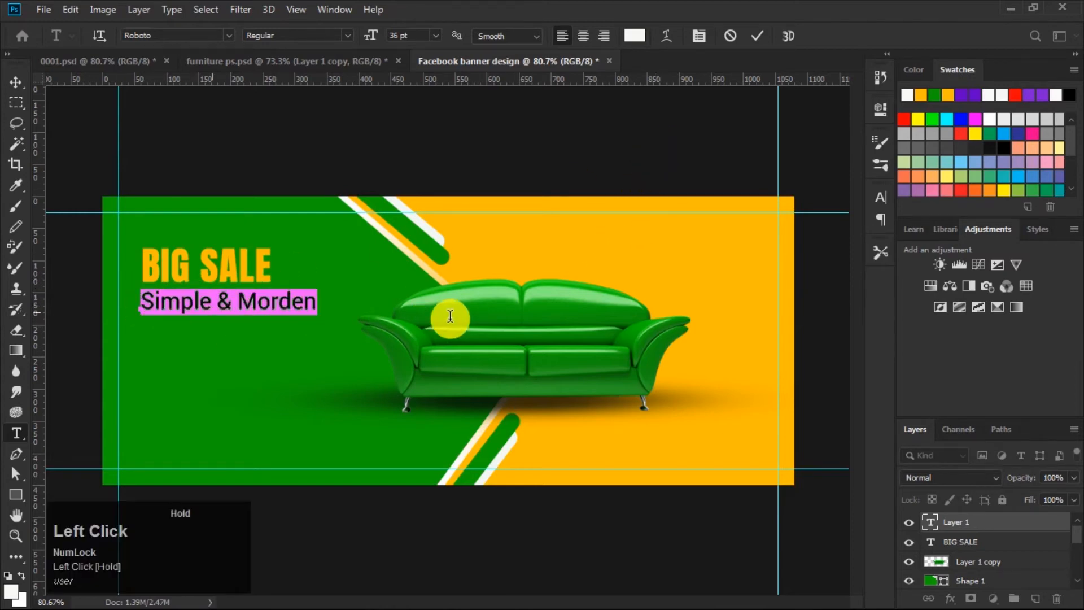
click(884, 196)
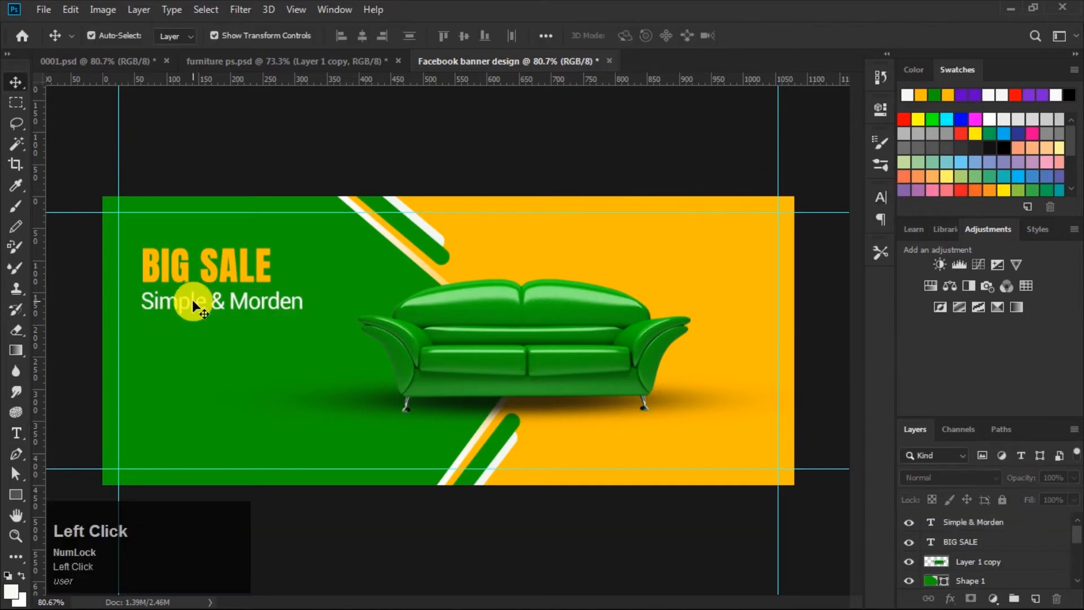
drag(194, 301, 195, 298)
click(375, 164)
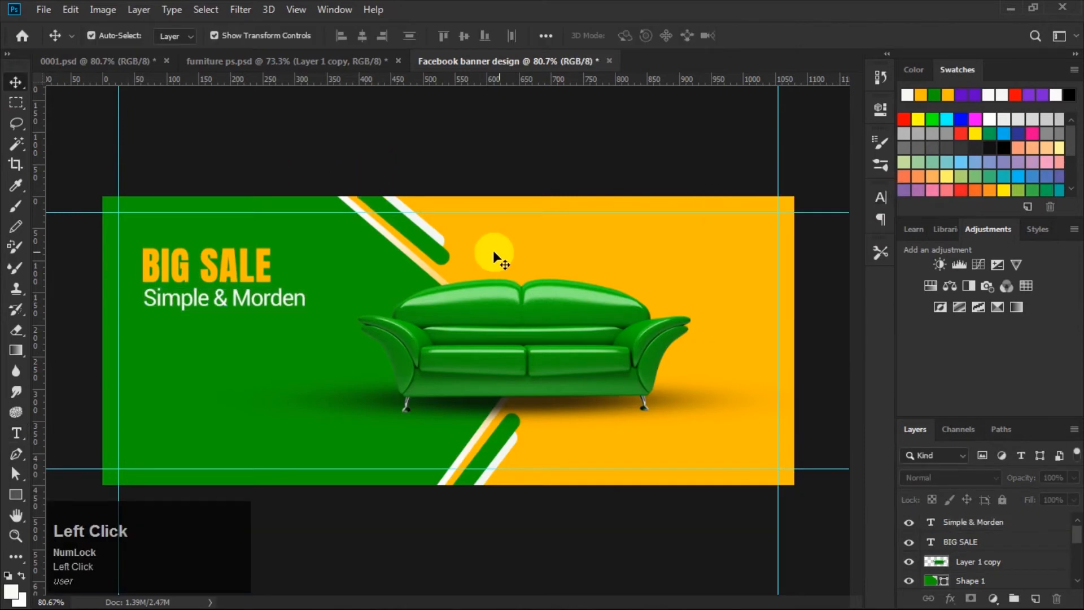
click(17, 433)
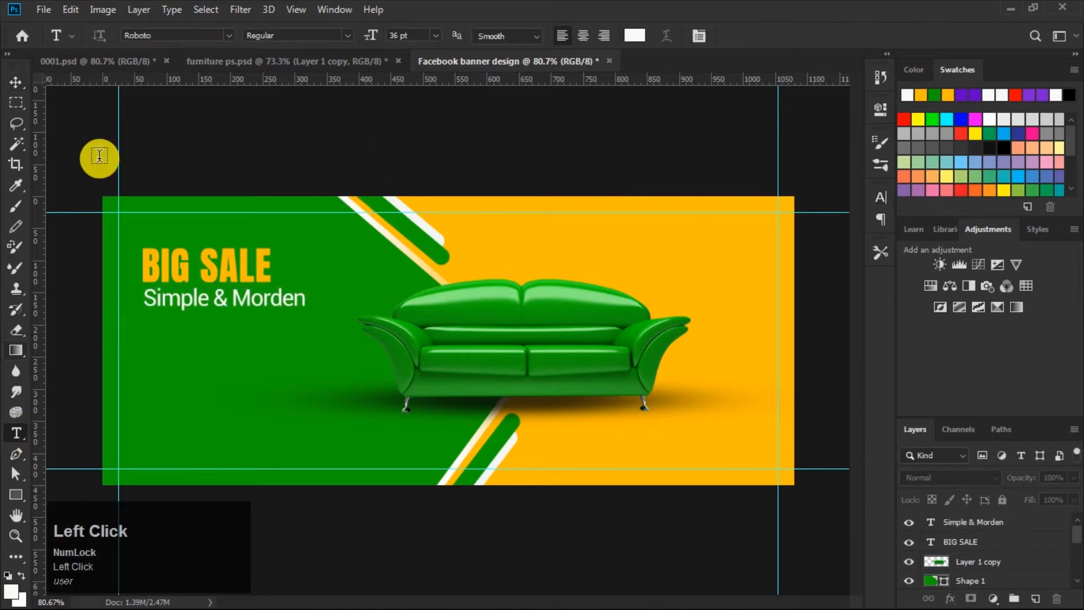
Step: Set the type font to Dinova Black at 60 pt, briefly opening and closing the Character panel
click(229, 35)
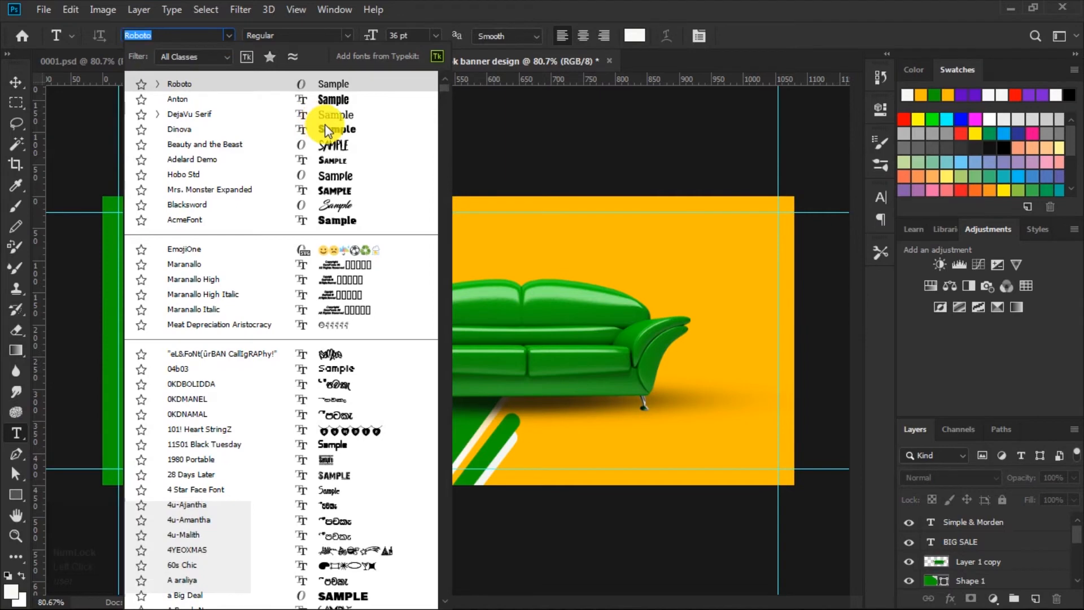
click(329, 127)
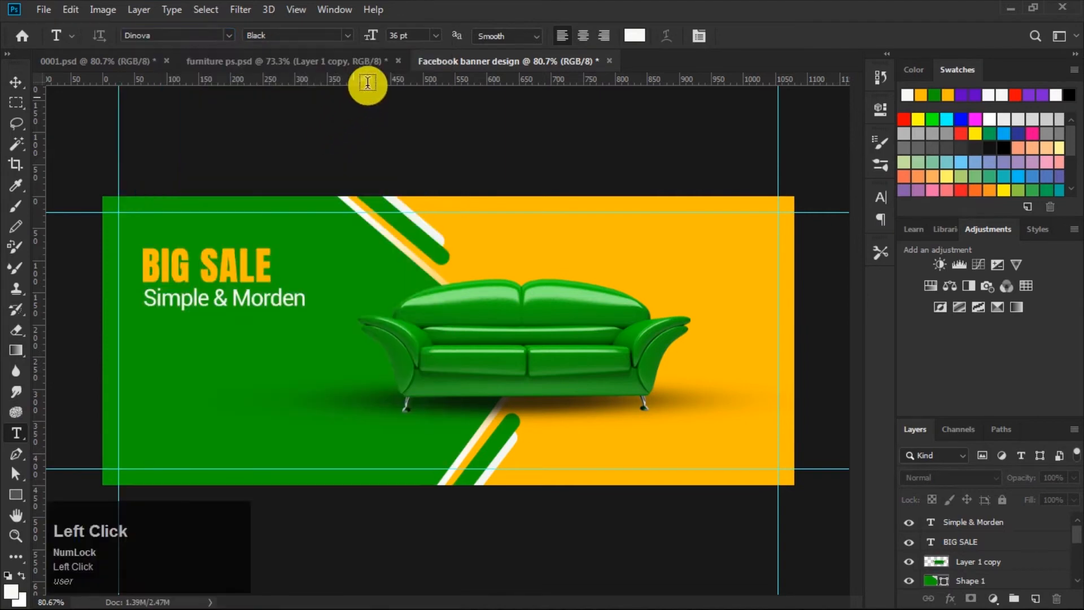
click(435, 36)
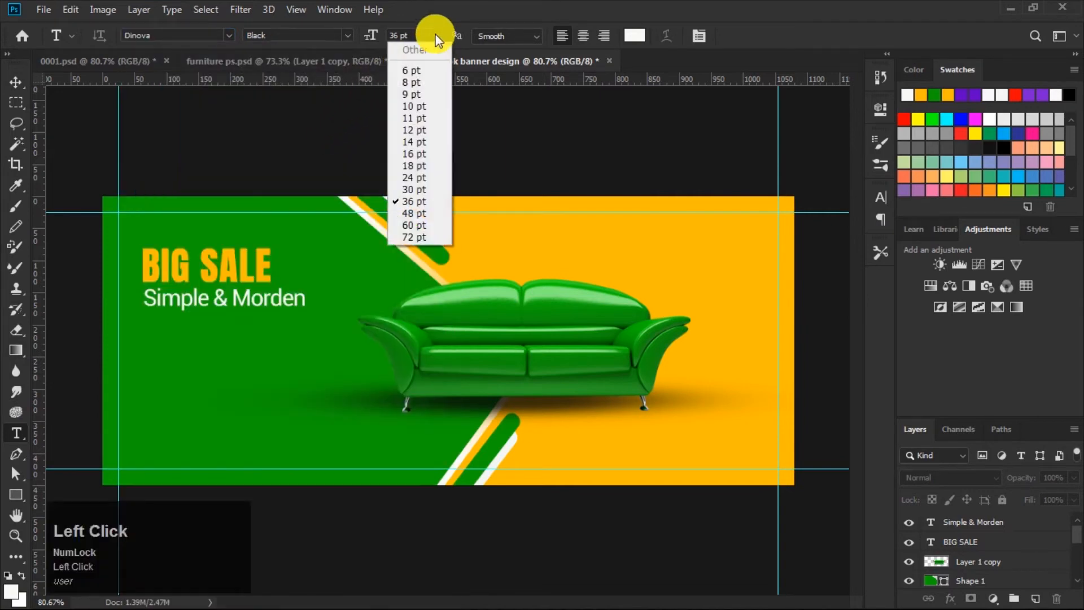
click(409, 225)
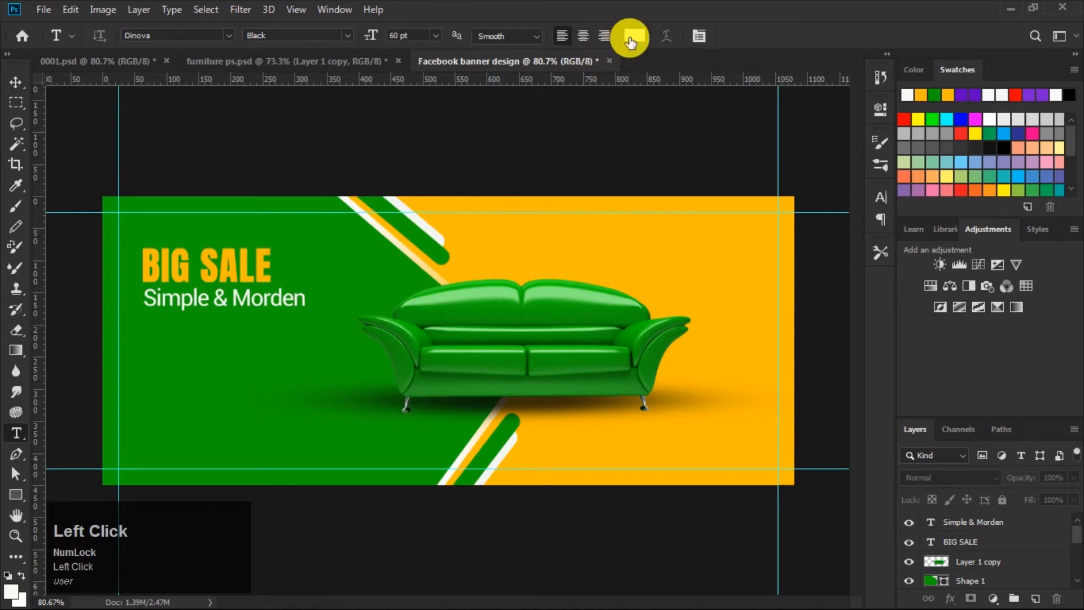
click(877, 196)
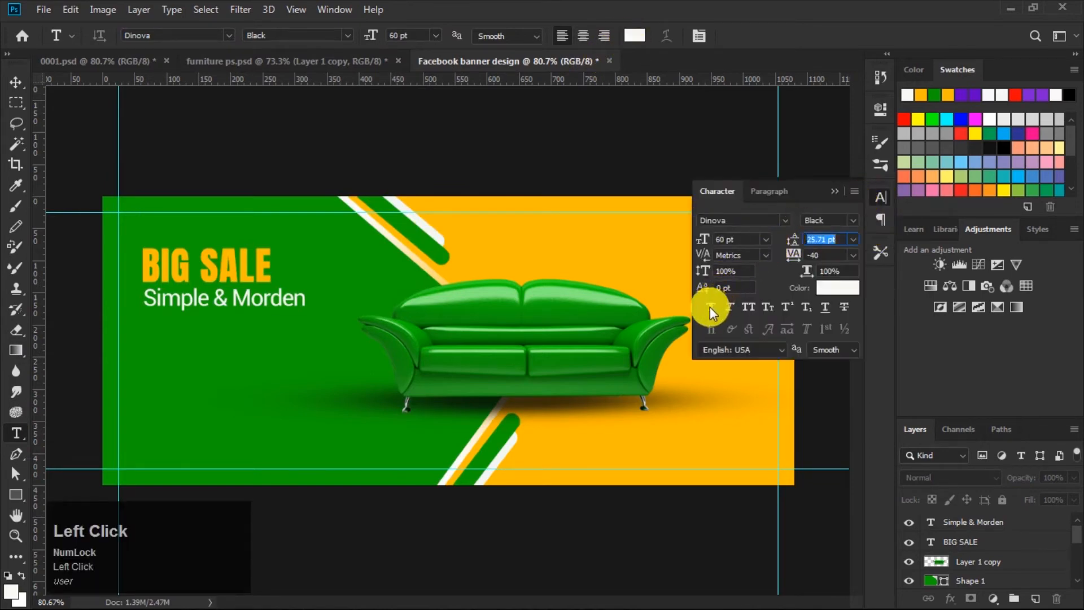
click(833, 190)
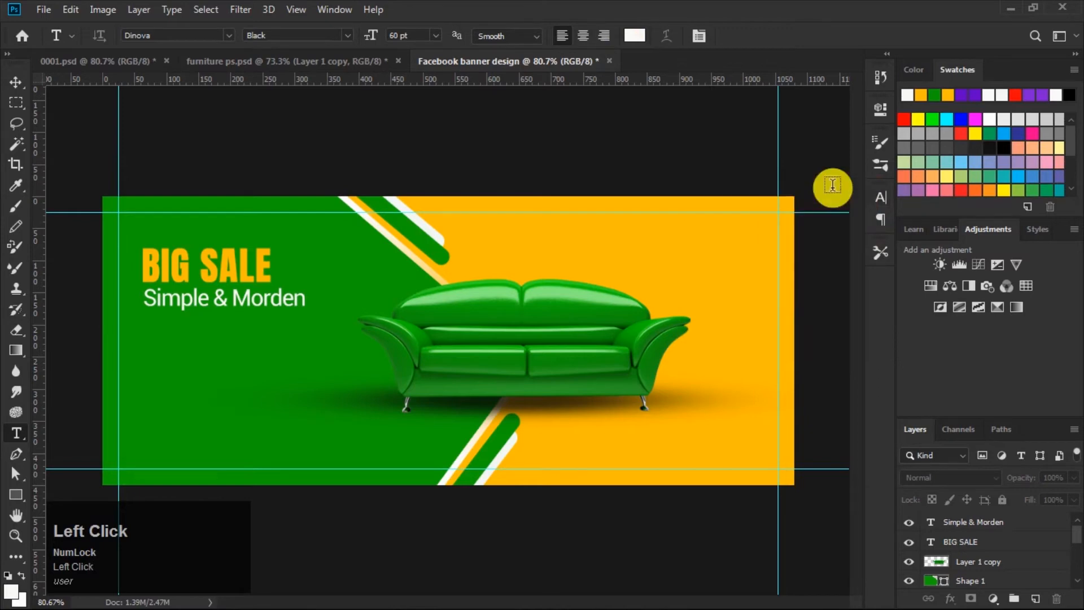
Step: Type the word FURNITURE in capitals below the Simple & Morden subheading and commit the text
click(141, 335)
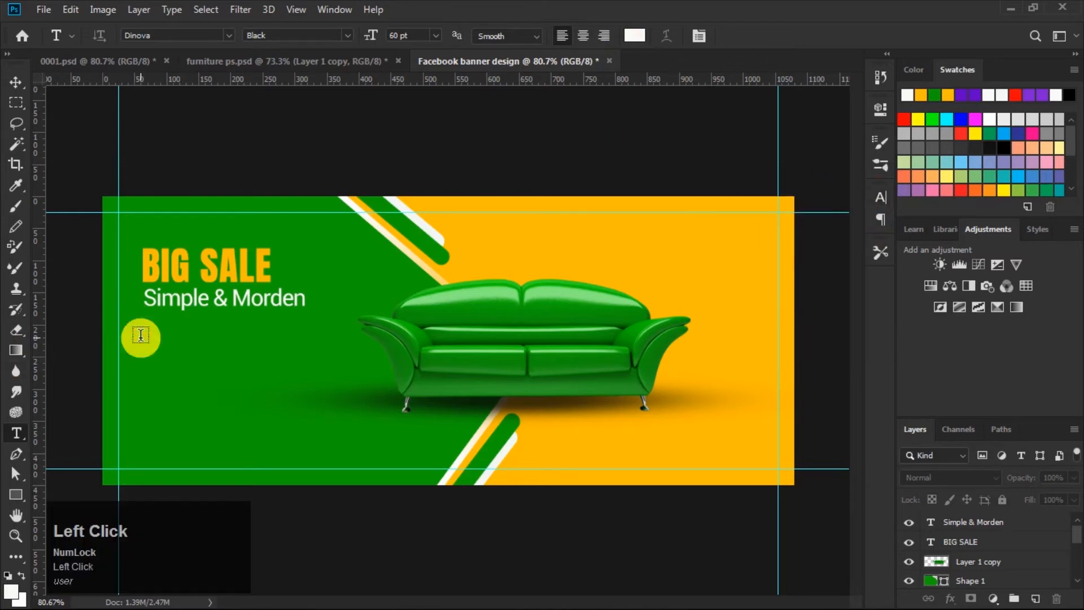
key(Caps_Lock)
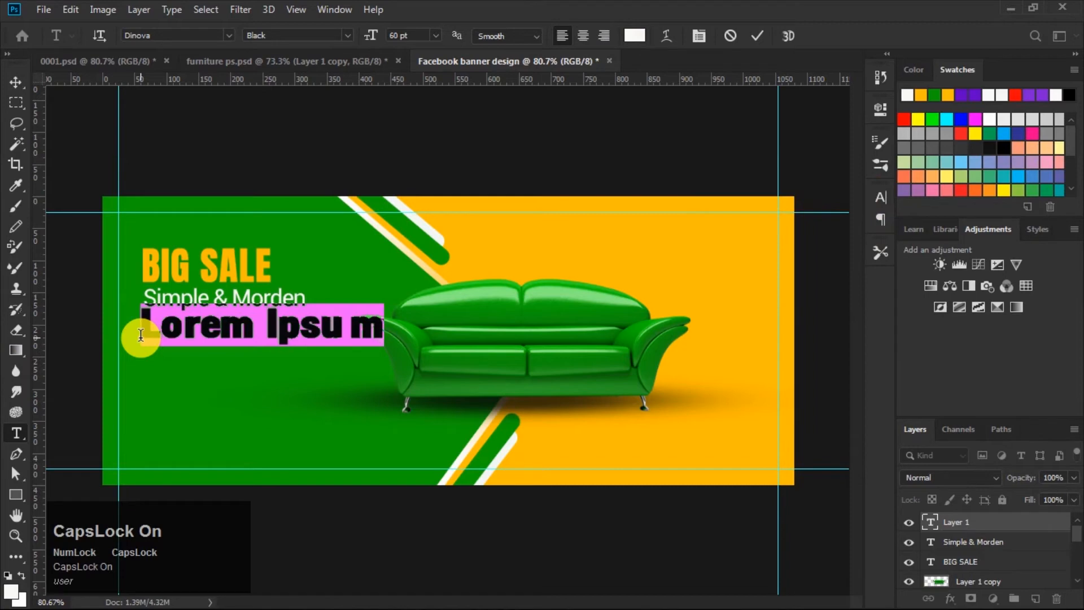
text(FUR)
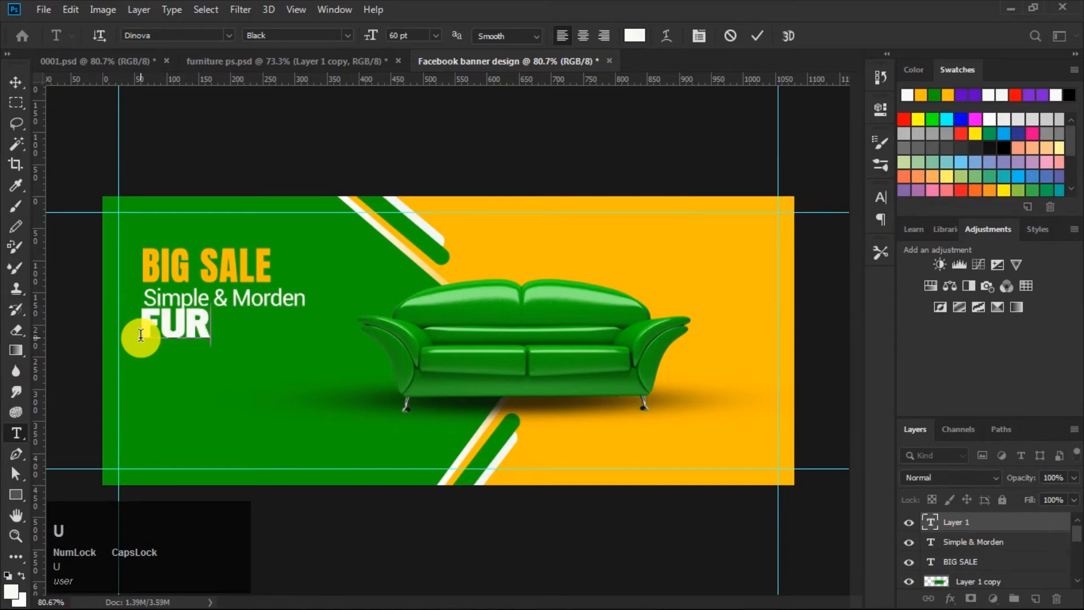
text(NI)
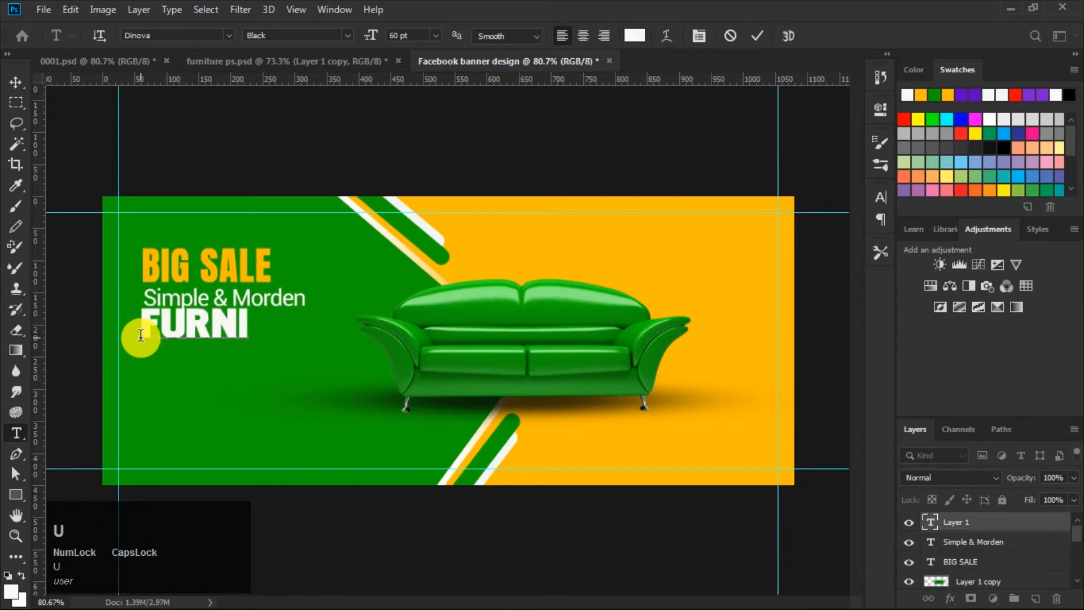
text(T)
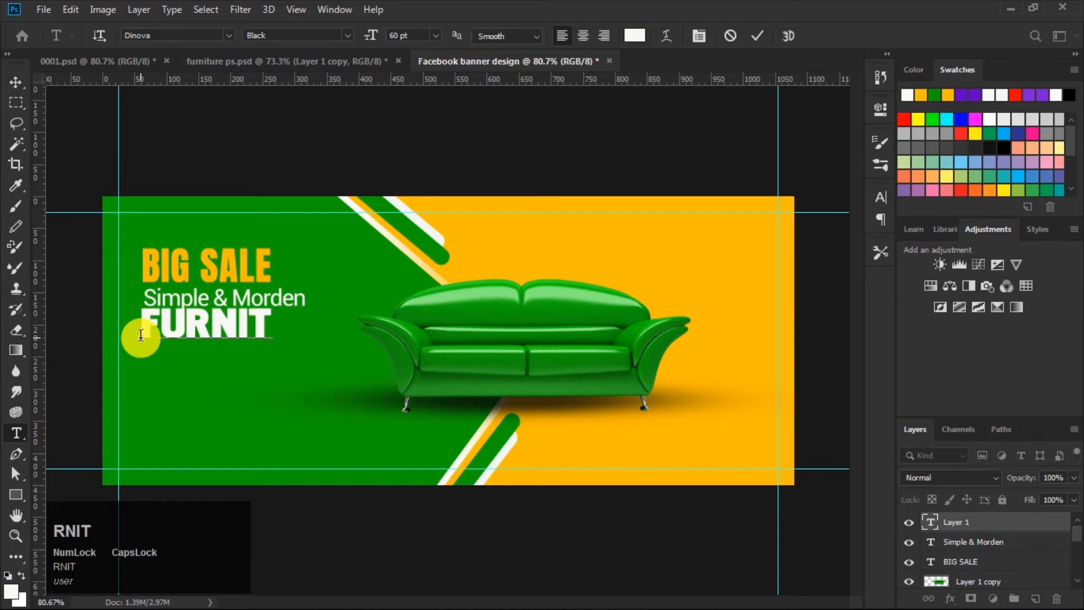
text(URE)
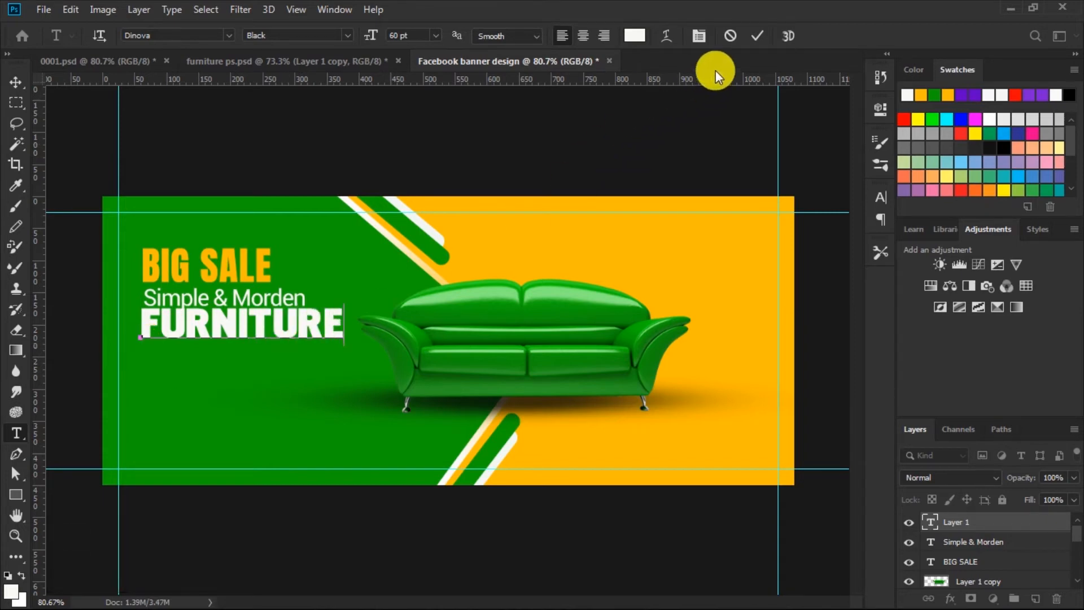
click(754, 36)
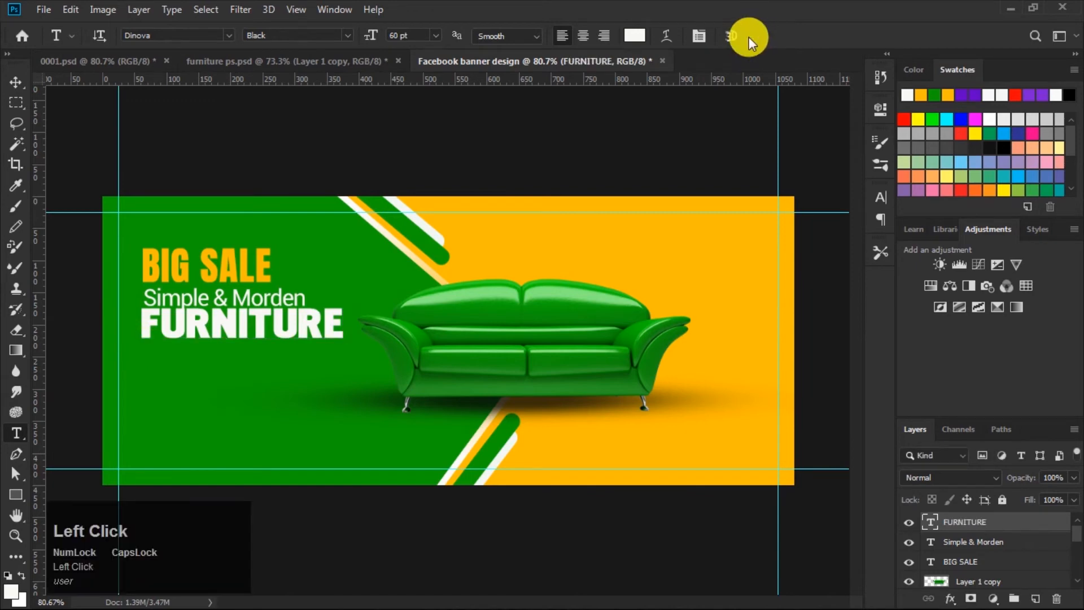
Step: Reposition the FURNITURE line slightly down and nudge the BIG SALE headline slightly up
click(17, 82)
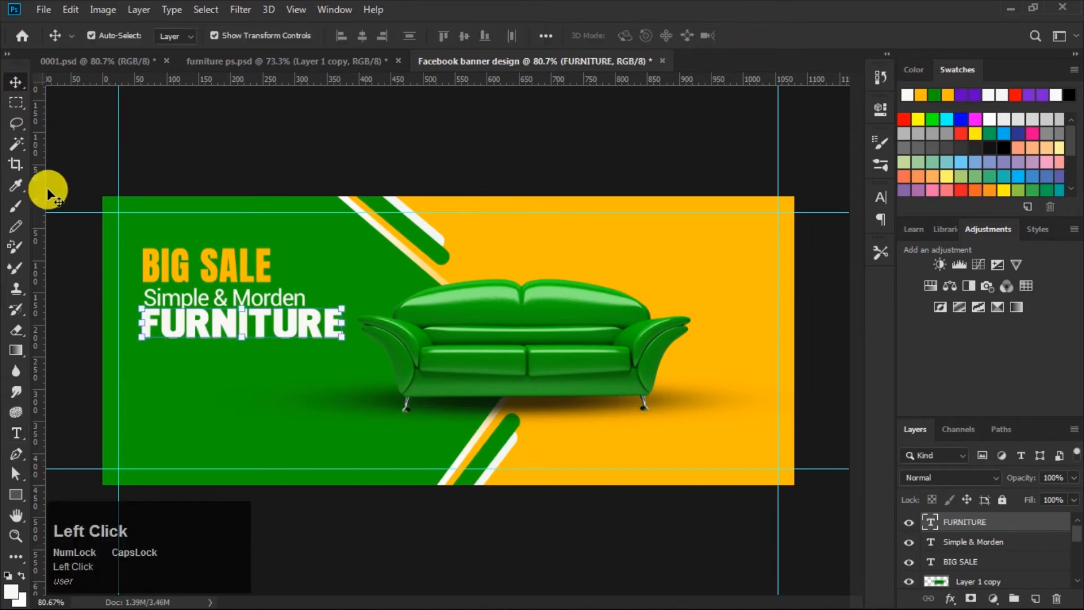
drag(219, 327, 222, 333)
drag(174, 256, 179, 263)
key(Up)
key(Up)
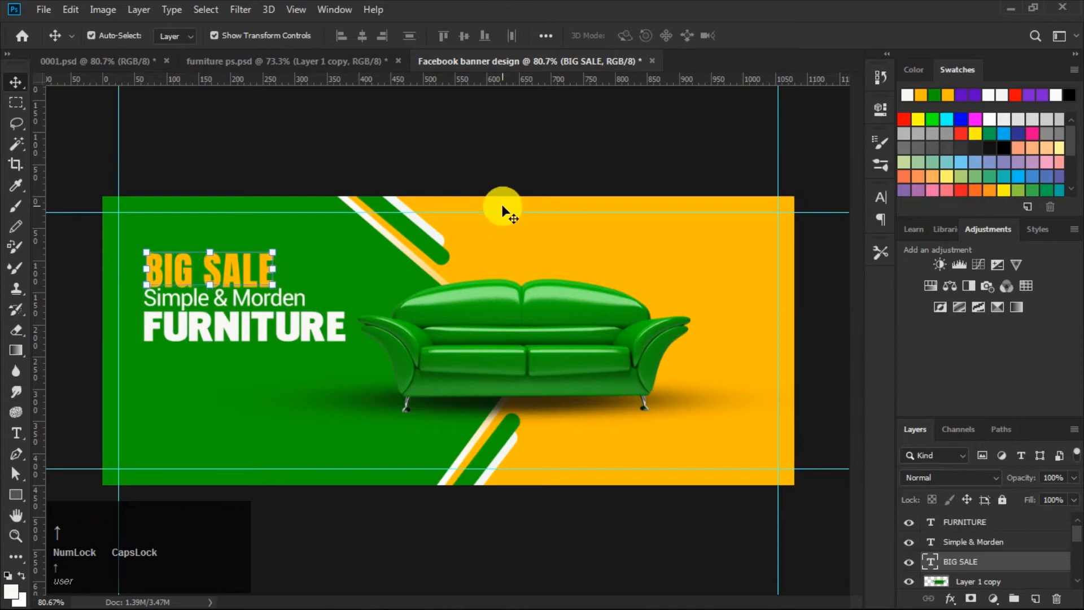
Step: Select the three text layers and align their left edges
shift+click(982, 524)
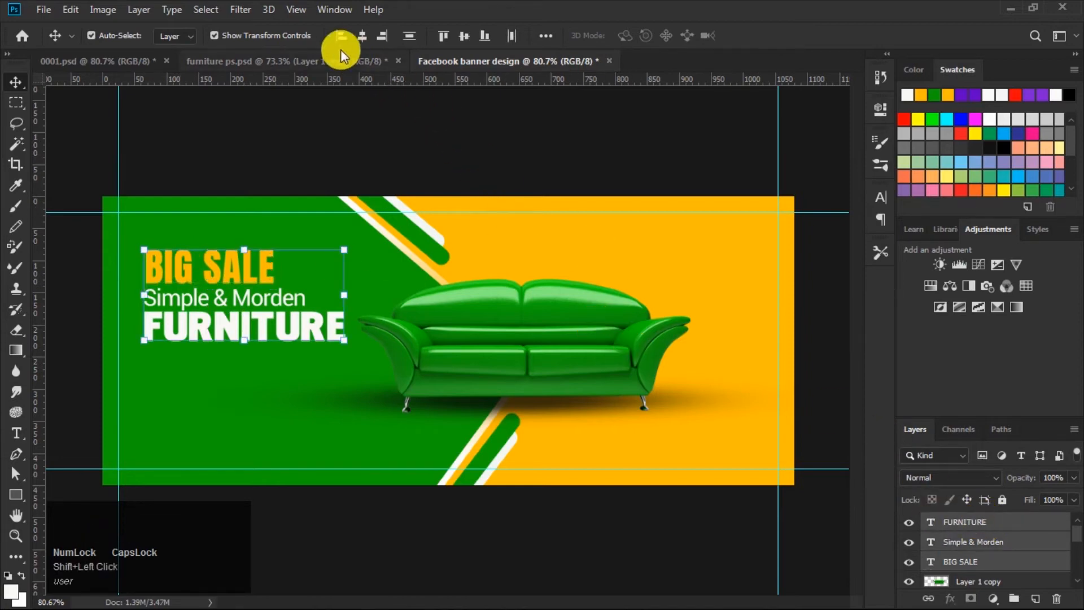
click(340, 35)
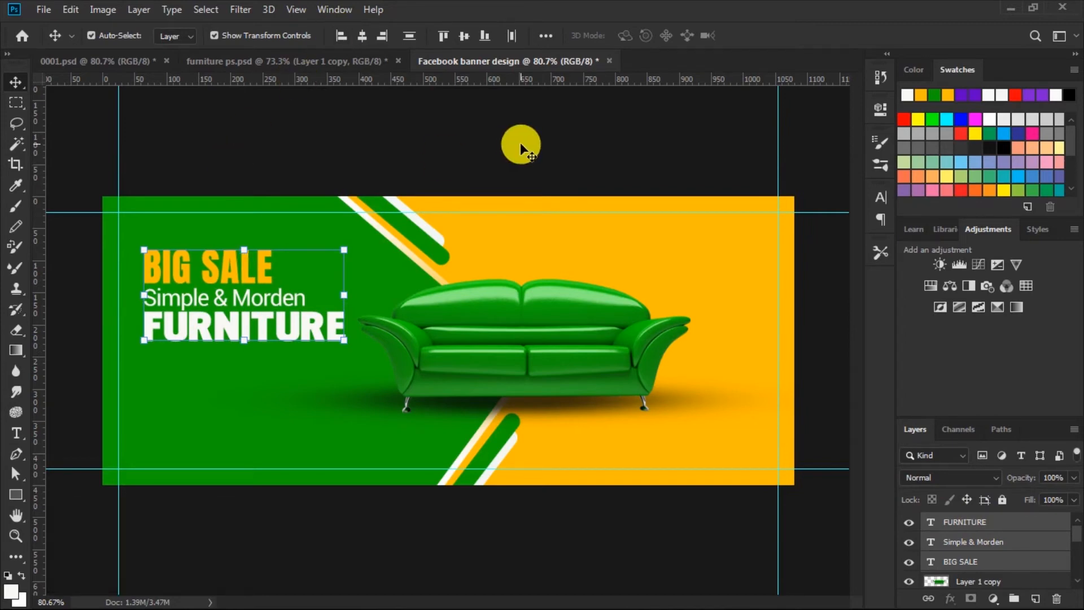
click(520, 142)
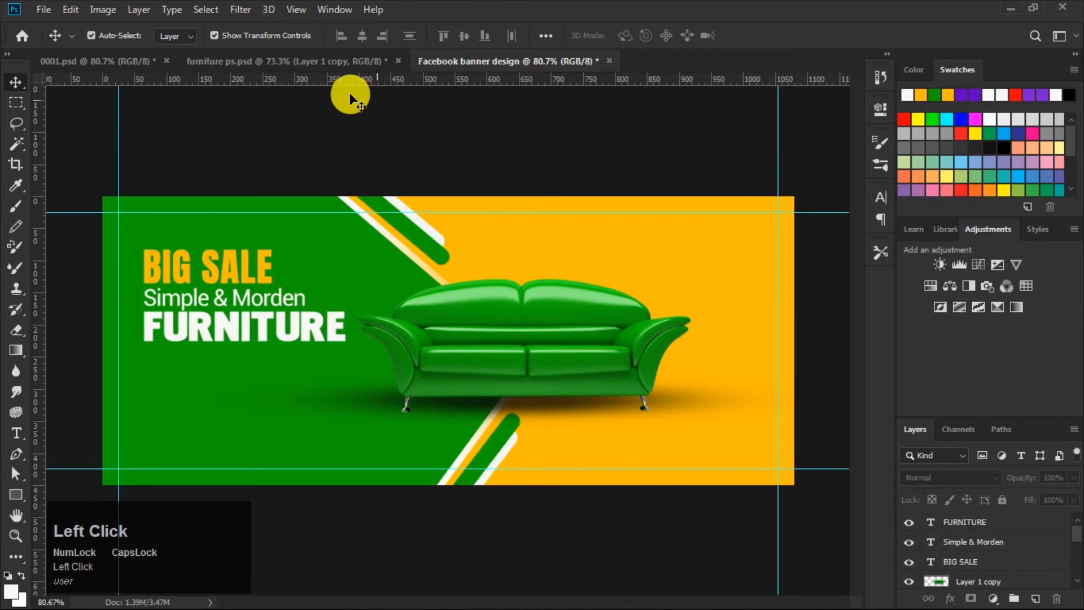
Step: Bring the Lorem ipsum paragraph from furniture ps.psd into the banner, placing it below FURNITURE
click(287, 66)
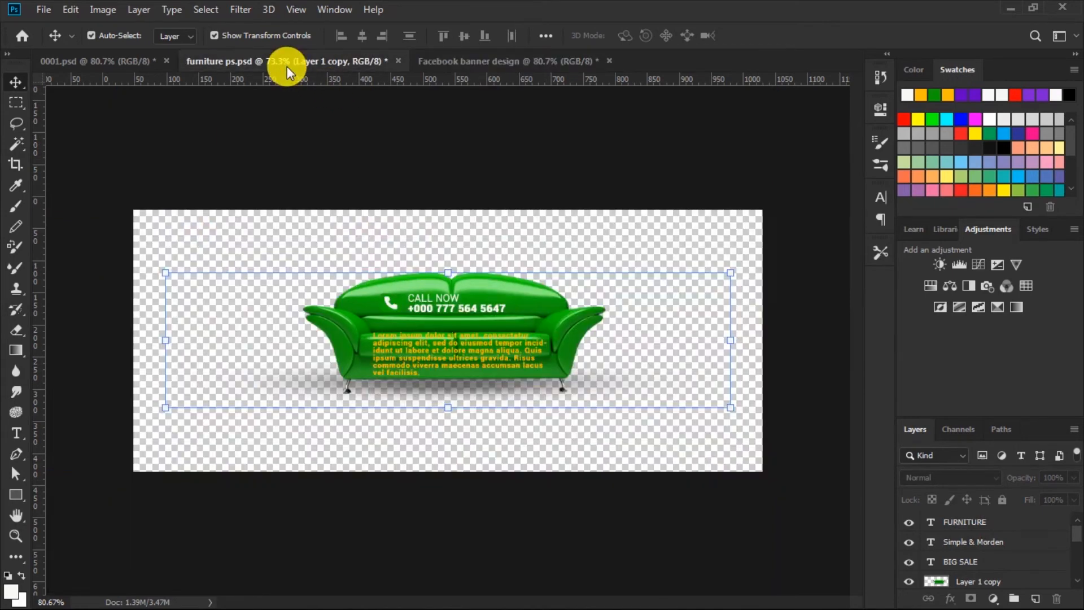
click(651, 155)
drag(484, 344, 216, 350)
click(526, 141)
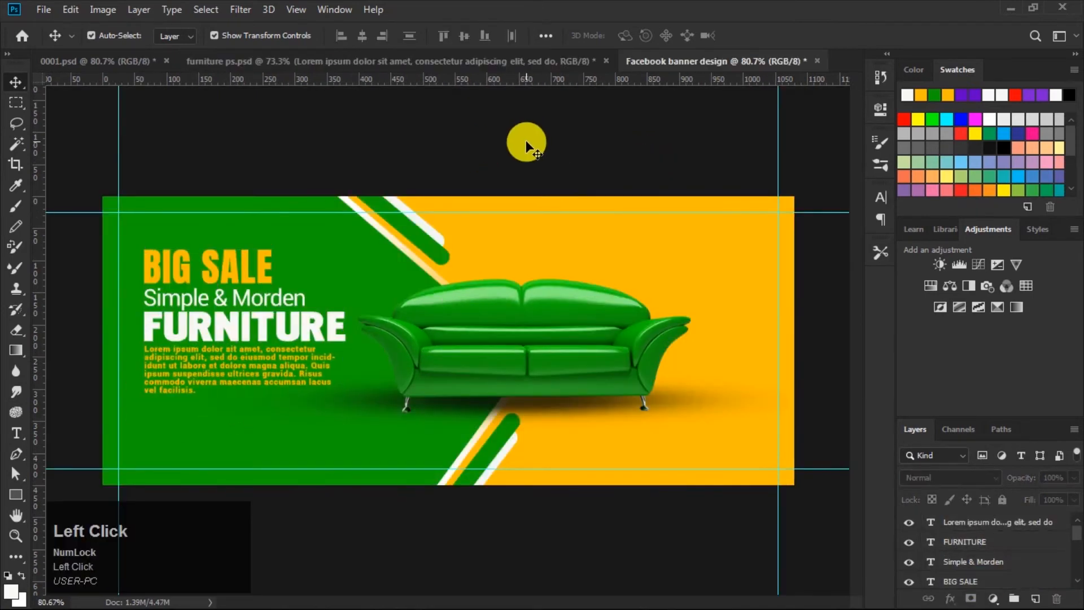
Step: Draw an orange-filled rounded rectangle about 137 × 34 px below the paragraph as a button
click(15, 495)
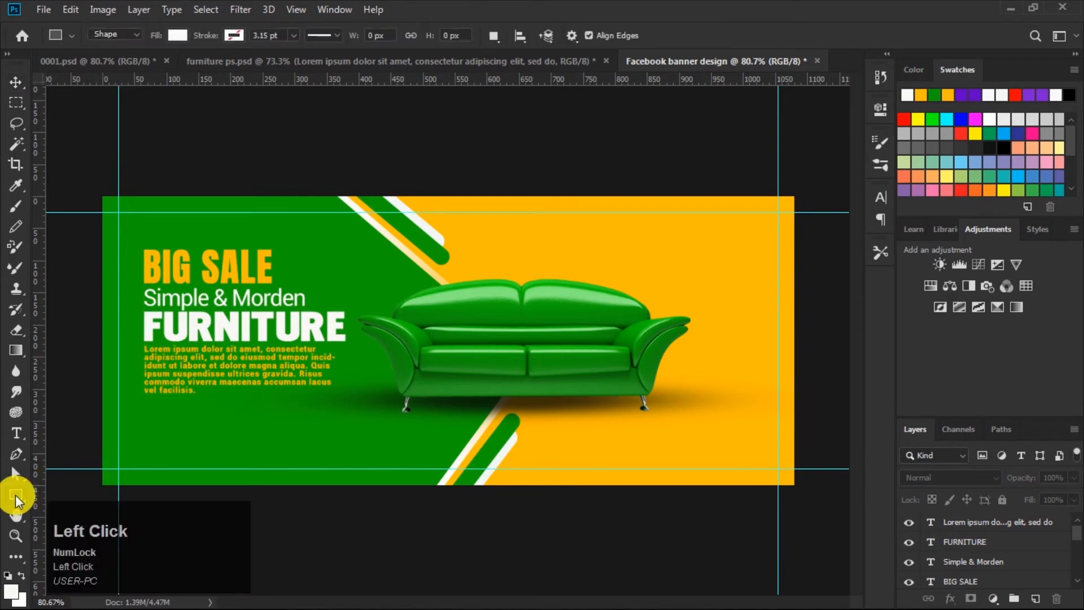
click(177, 35)
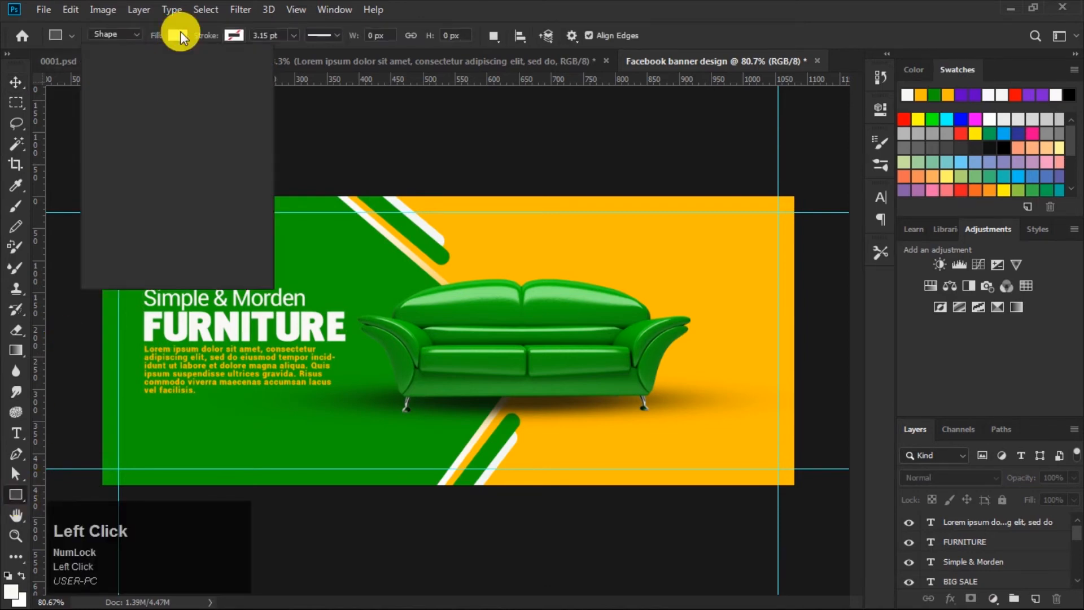
click(113, 118)
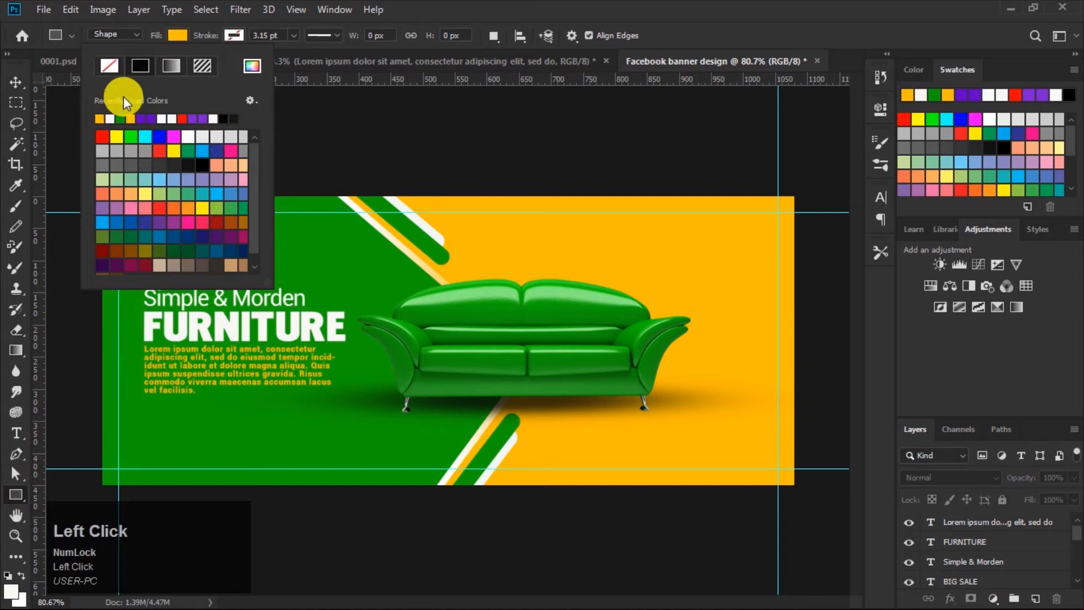
click(178, 33)
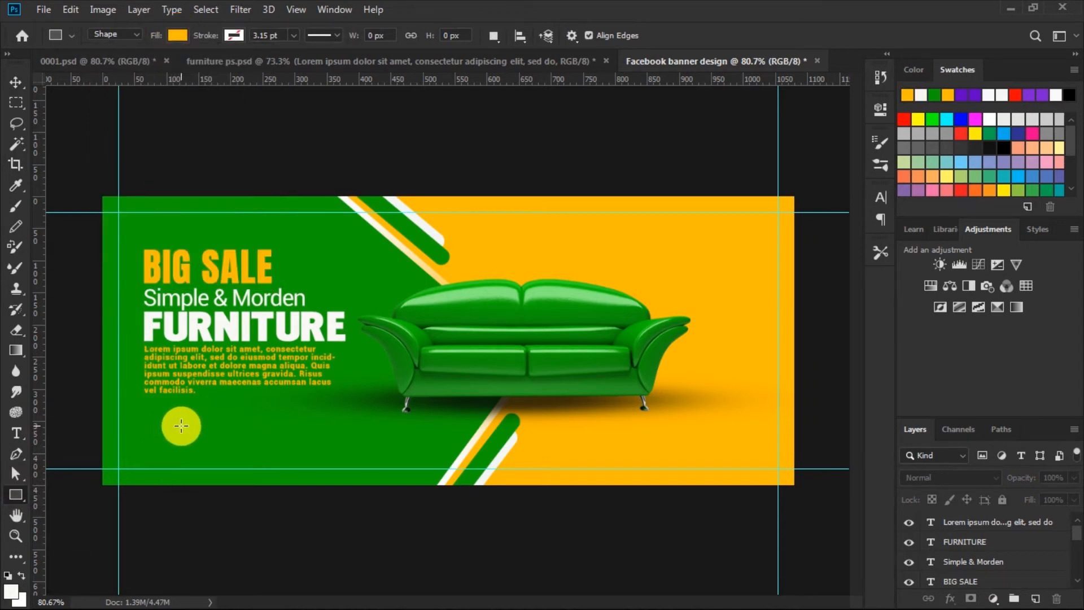
drag(181, 425, 268, 446)
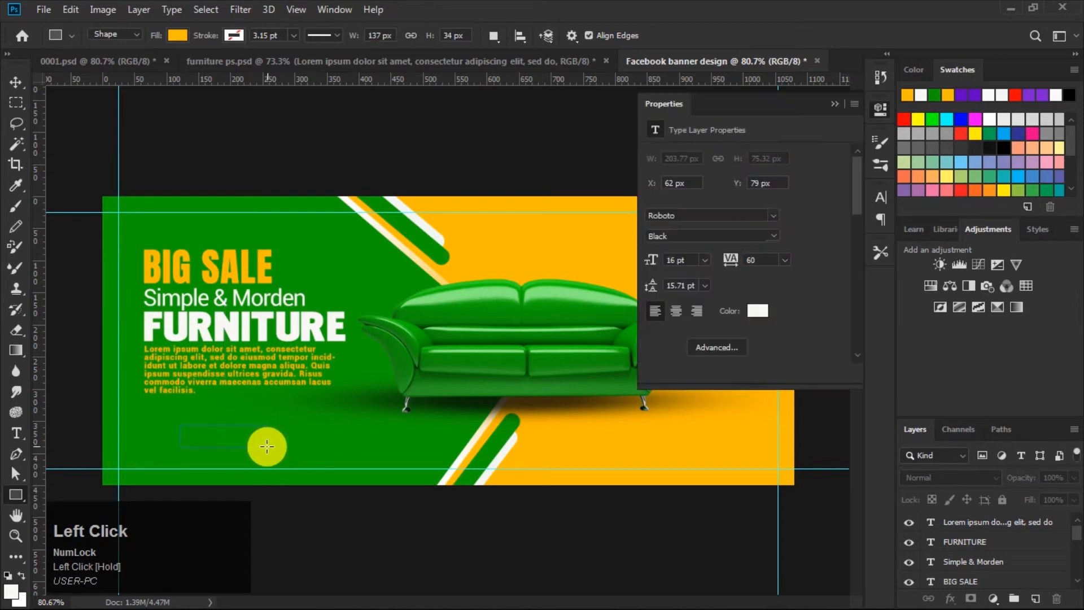
drag(650, 264, 734, 250)
click(836, 103)
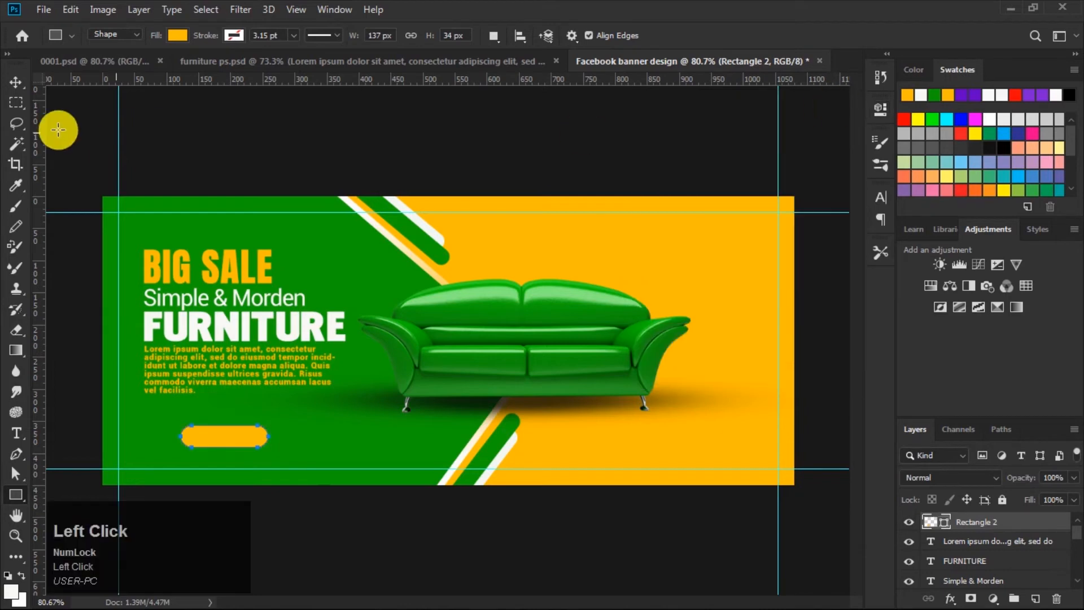
Step: Move the orange button slightly up
click(17, 82)
drag(240, 440, 241, 429)
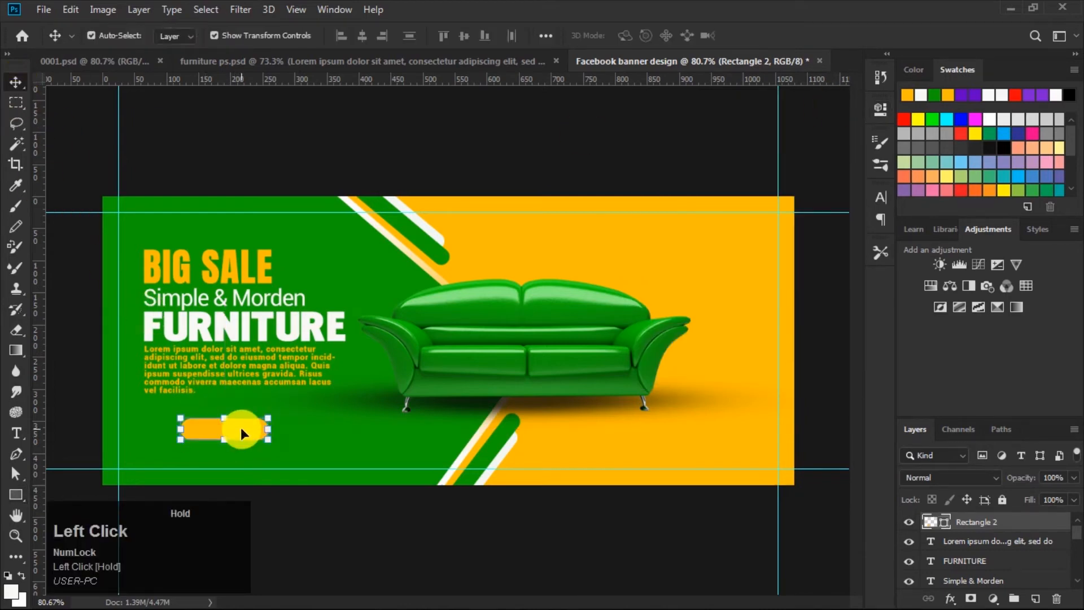
click(421, 122)
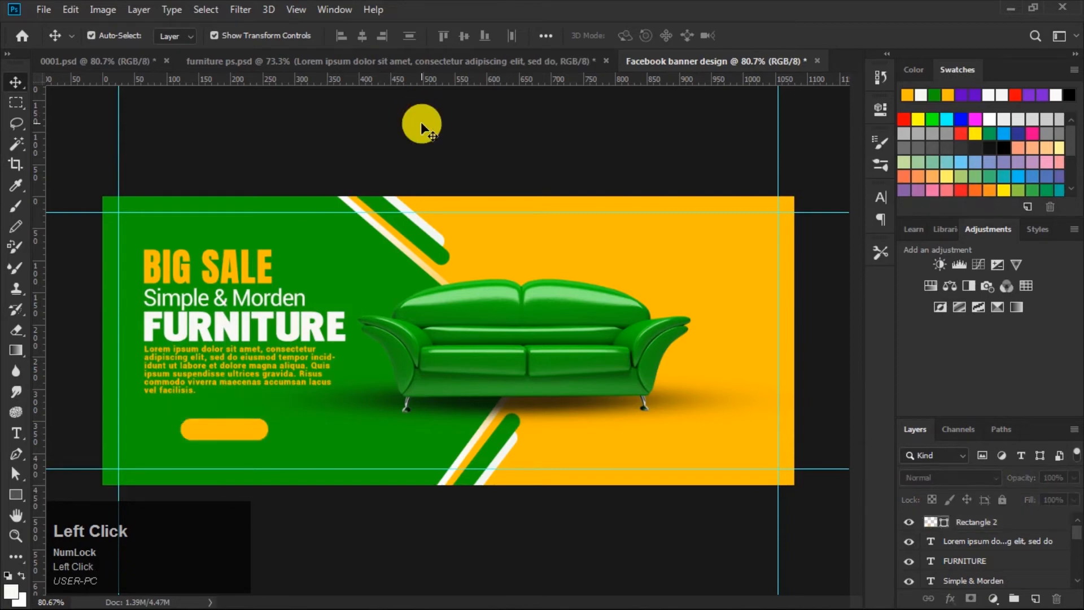
Step: Type SHOP NOW in Roboto Black 18 pt on the orange button and commit the text
click(17, 431)
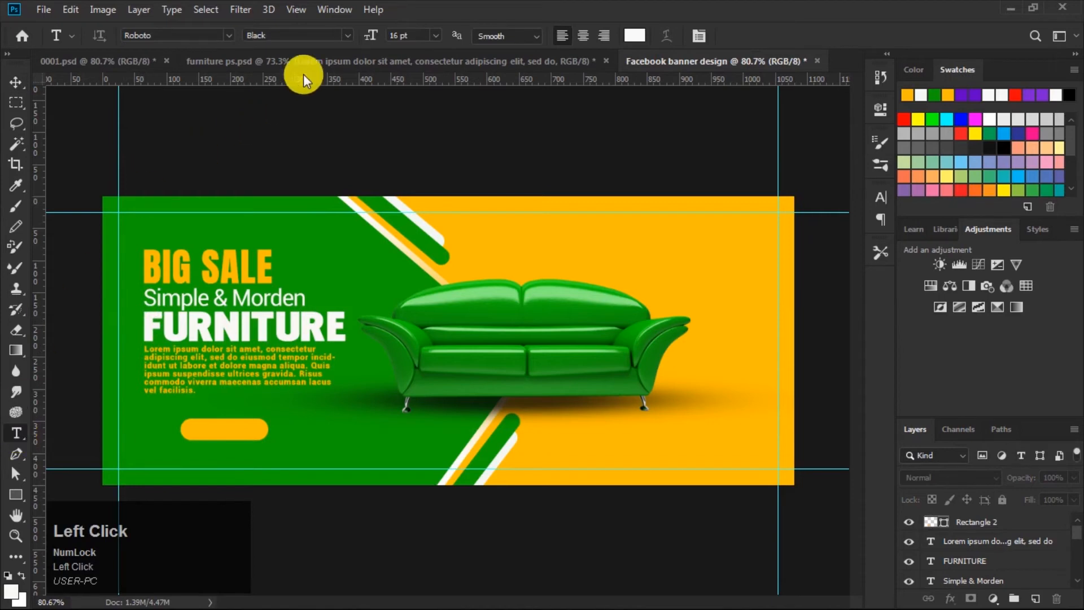
click(436, 35)
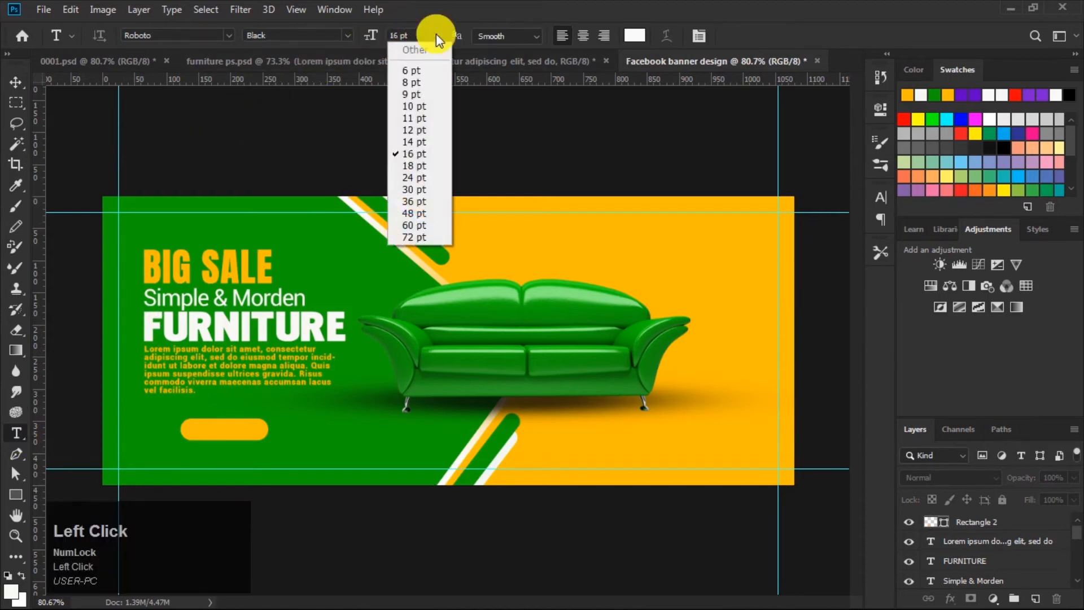
click(407, 165)
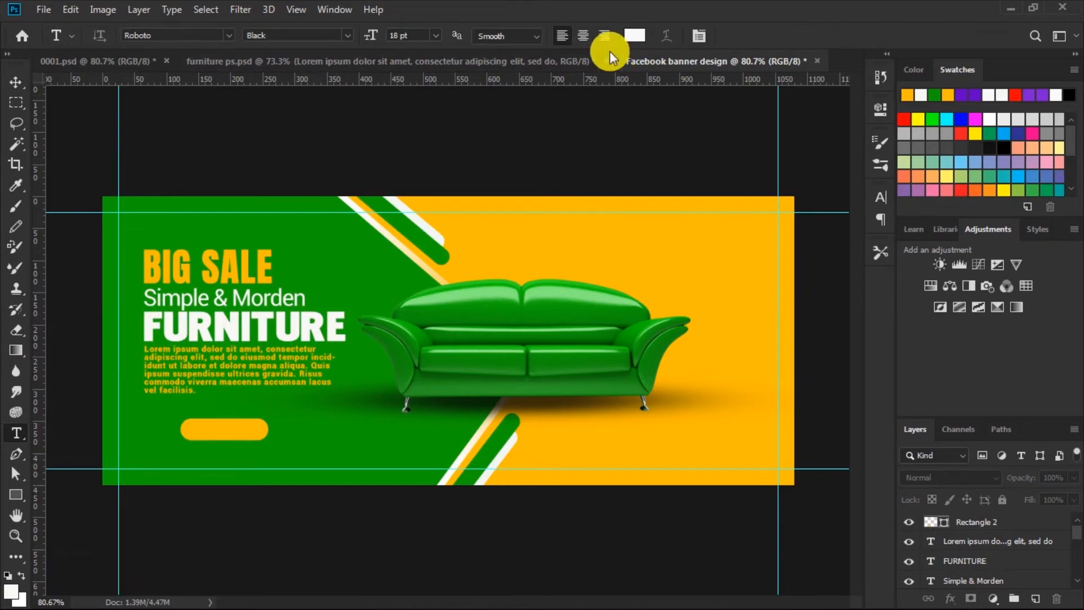
click(191, 430)
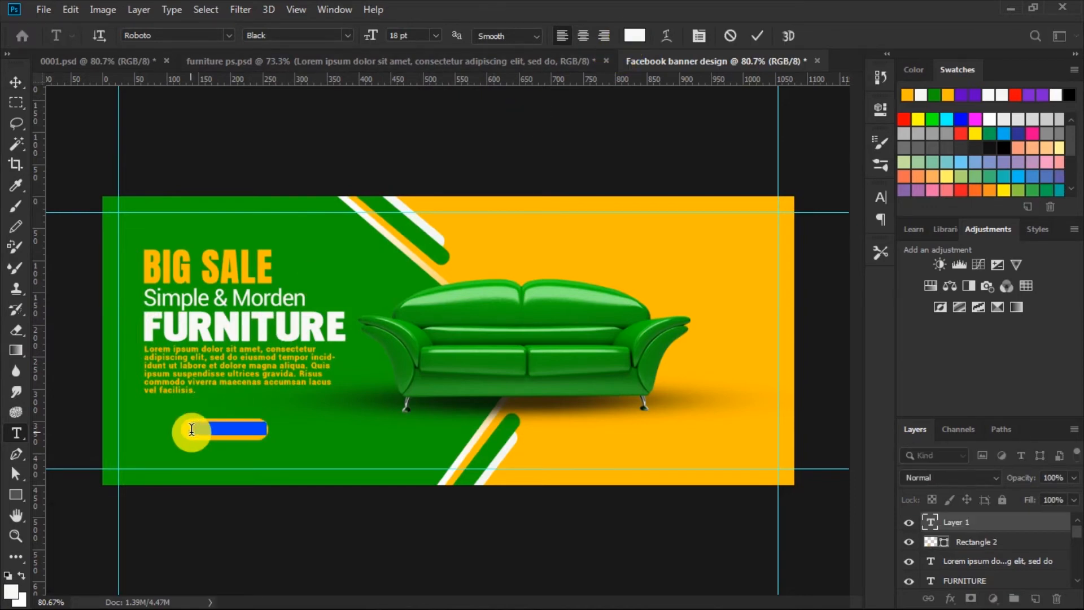
key(Caps_Lock)
text(SHOP NOW)
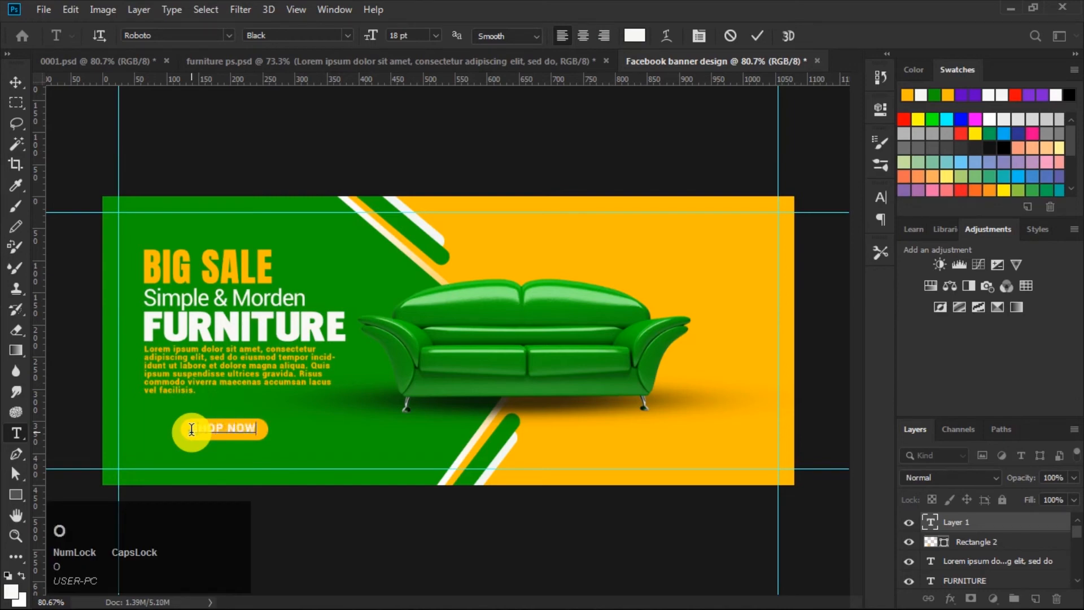
click(755, 37)
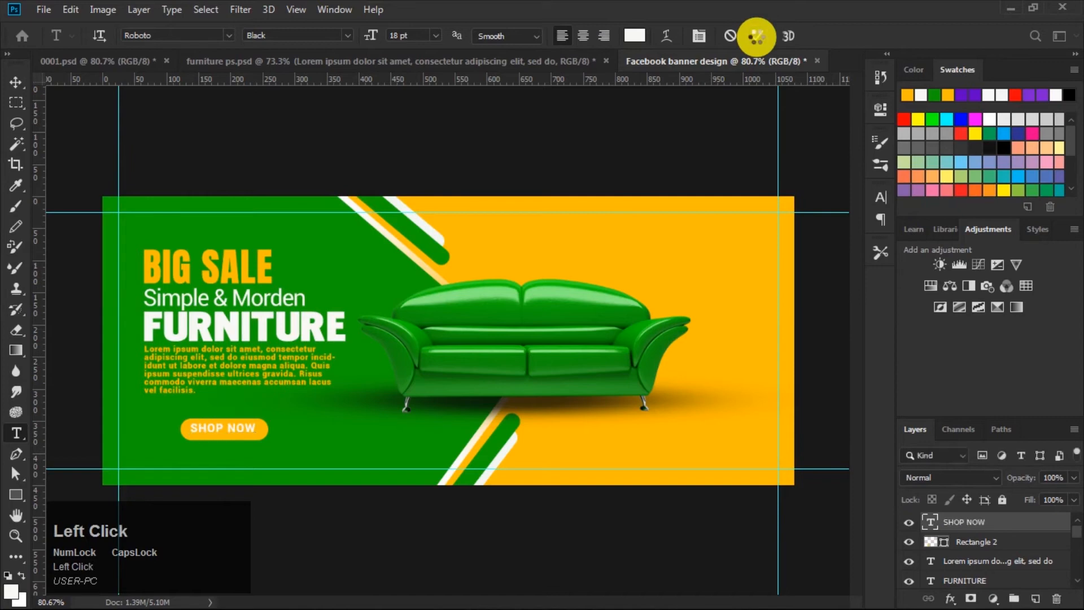
click(15, 81)
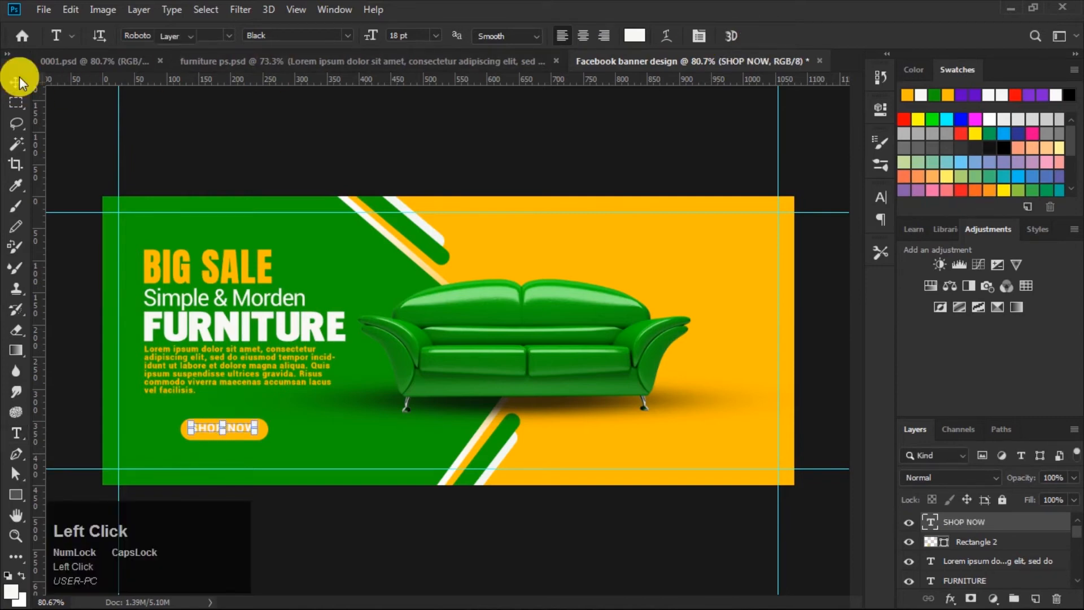
Step: Center the SHOP NOW text horizontally and vertically on the orange button
shift+click(985, 547)
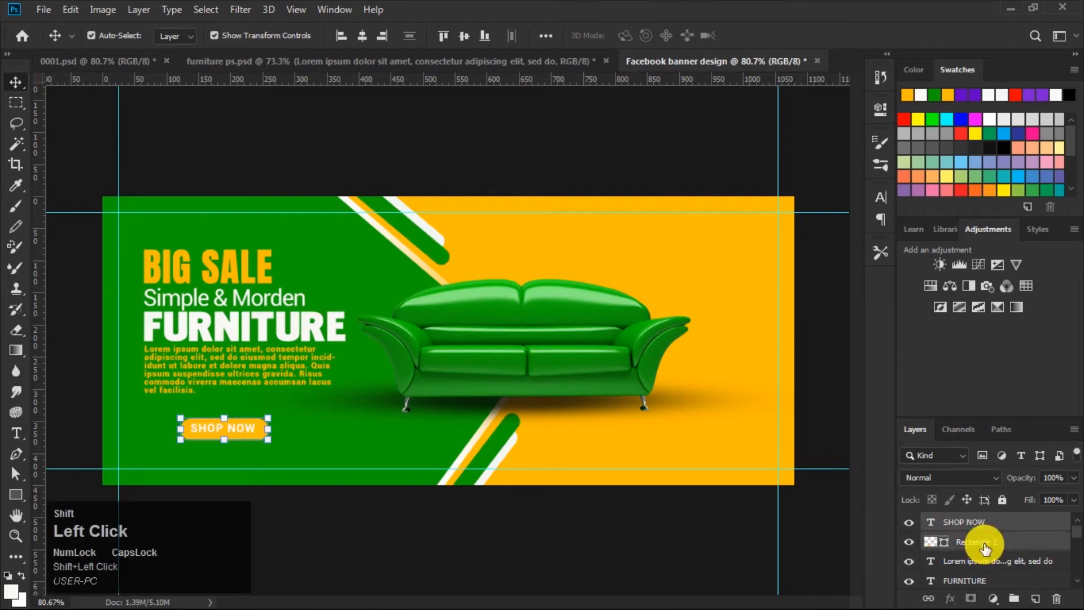
click(363, 37)
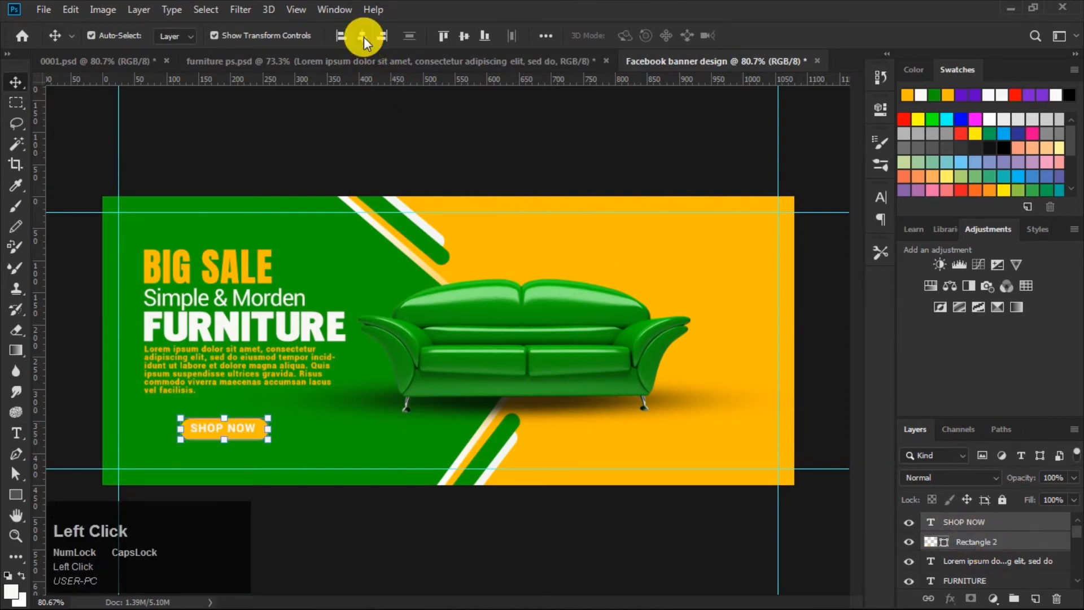
click(462, 35)
click(548, 145)
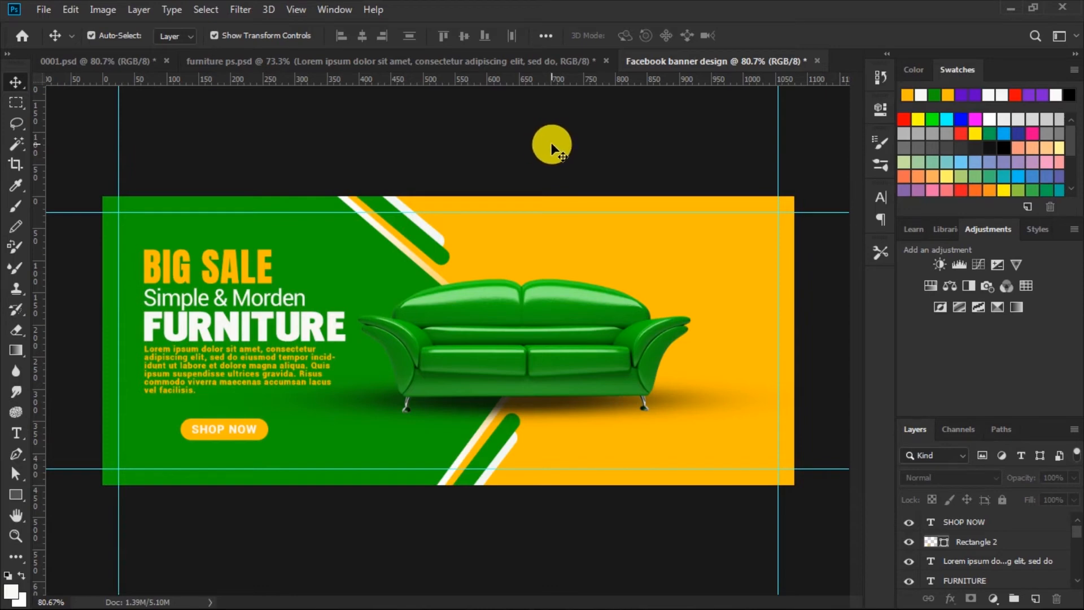
Step: Add Roboto Regular 24 pt text on the yellow area reading UP, TO, 45%, OFF on four separate lines
click(15, 432)
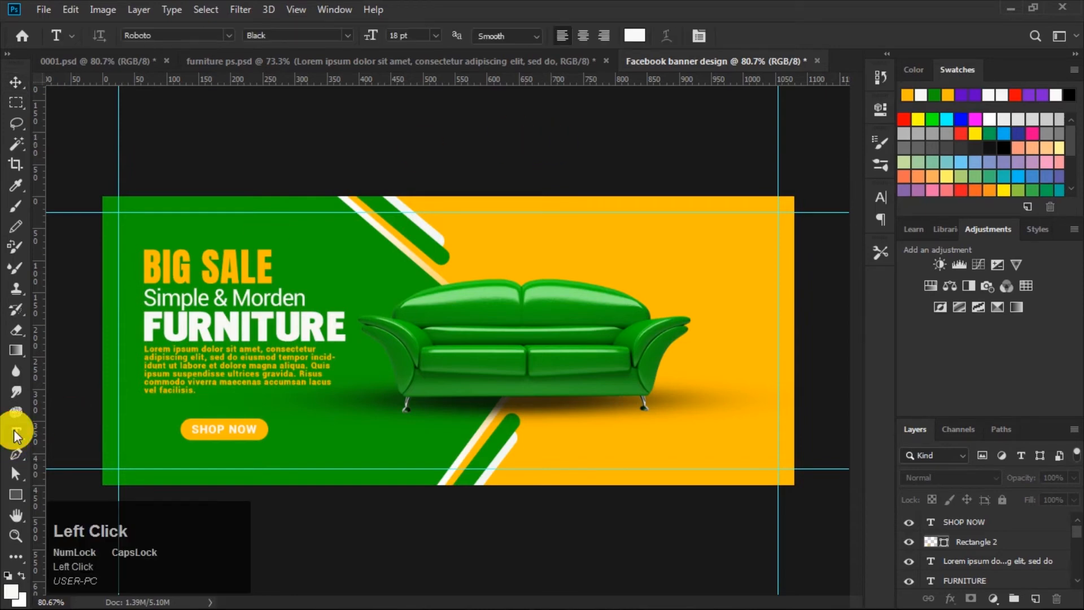
click(346, 35)
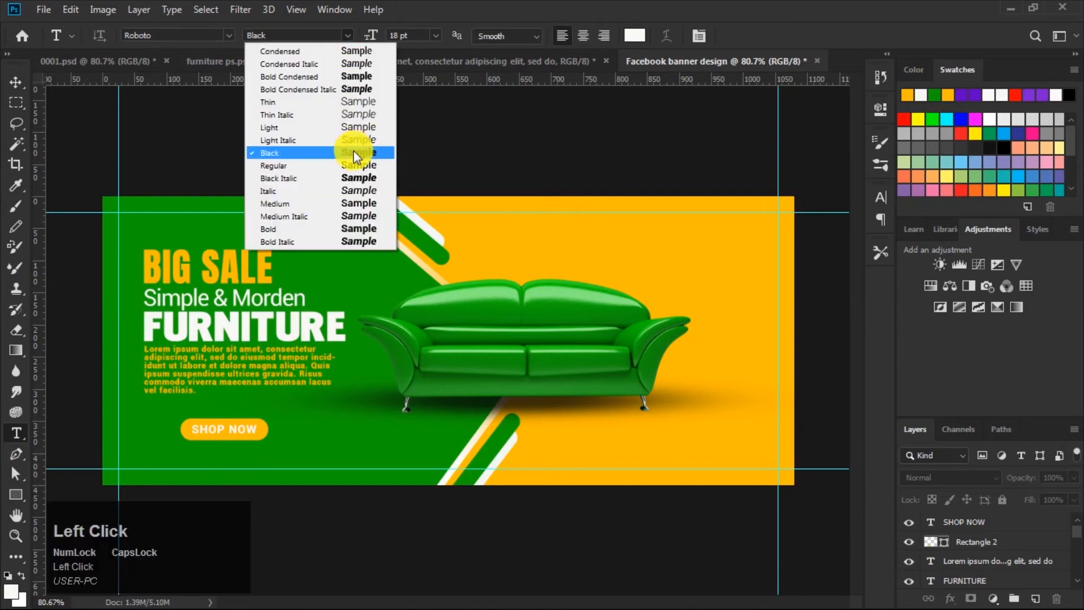
click(353, 166)
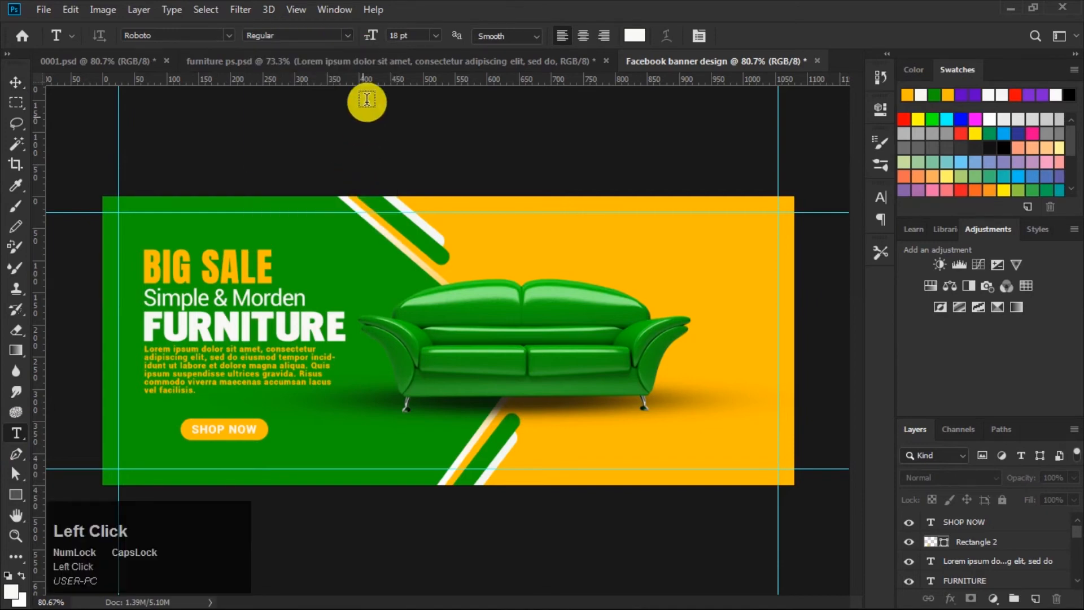
click(432, 33)
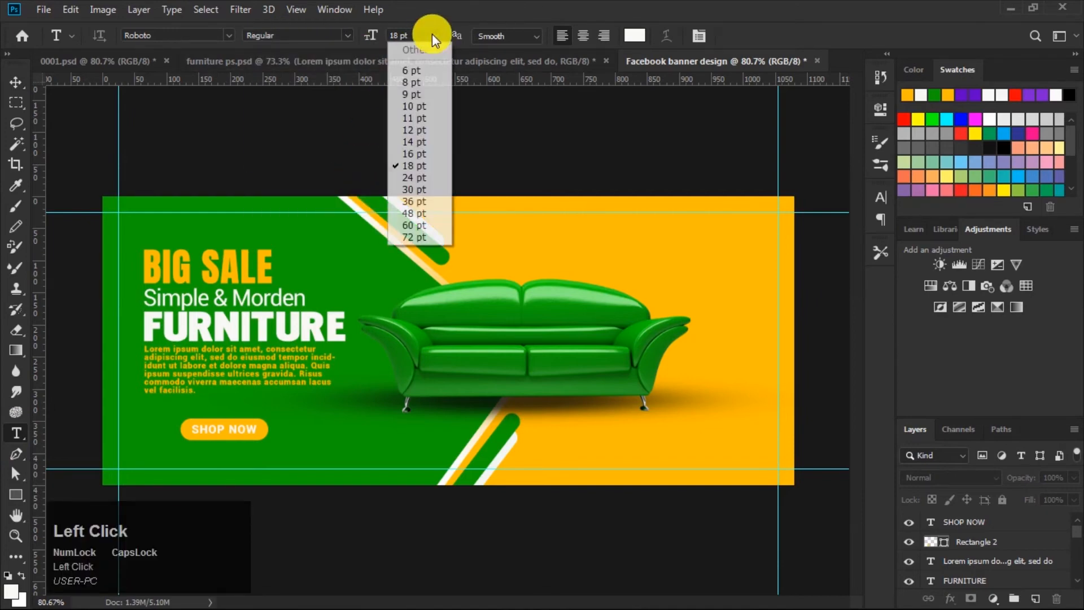
click(416, 176)
click(881, 196)
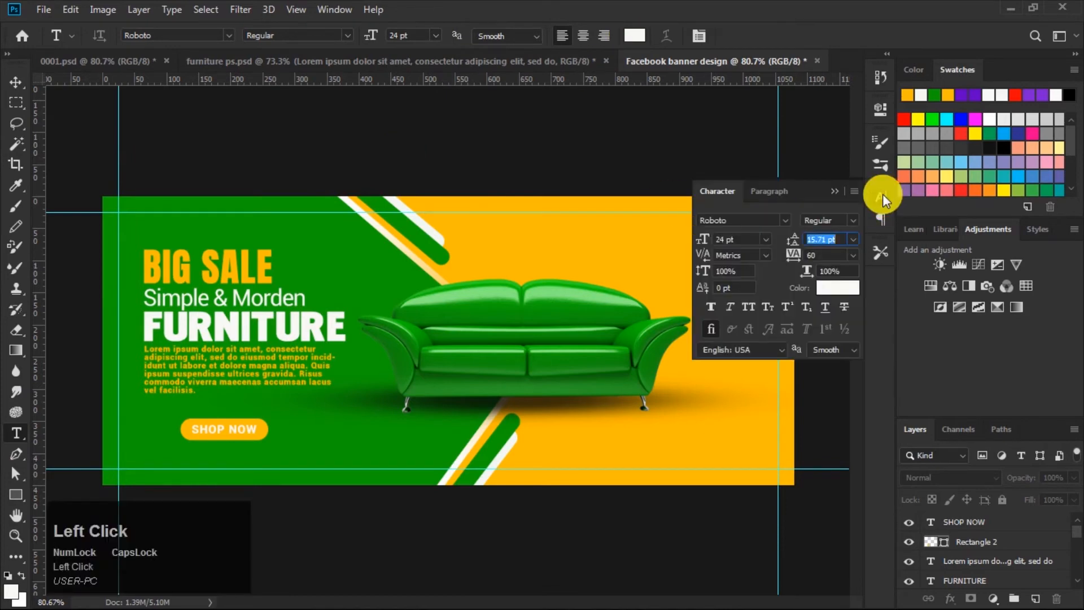
click(882, 196)
click(704, 281)
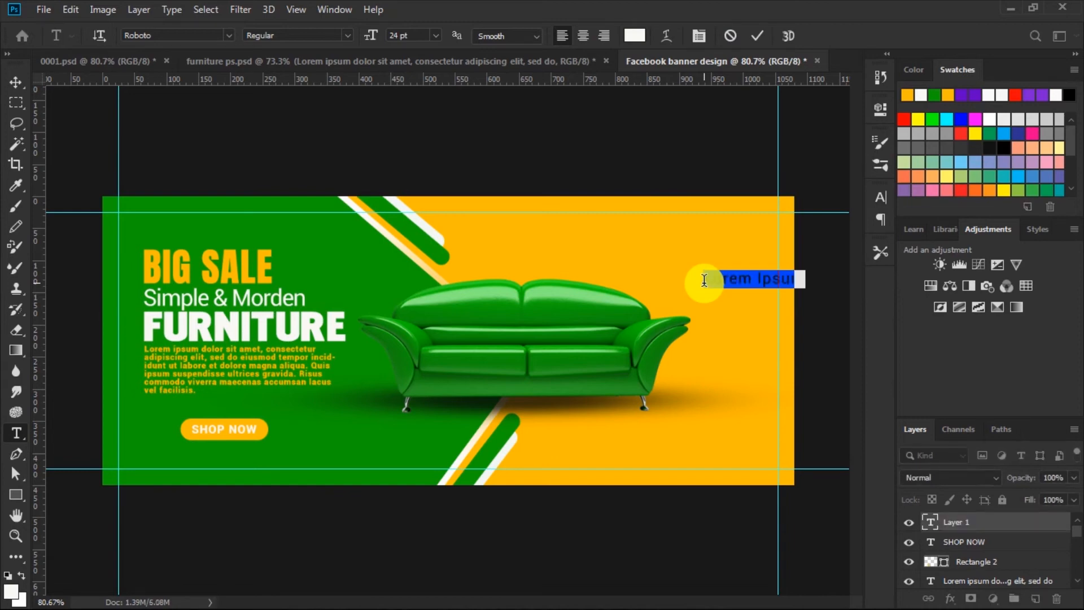
text(UP)
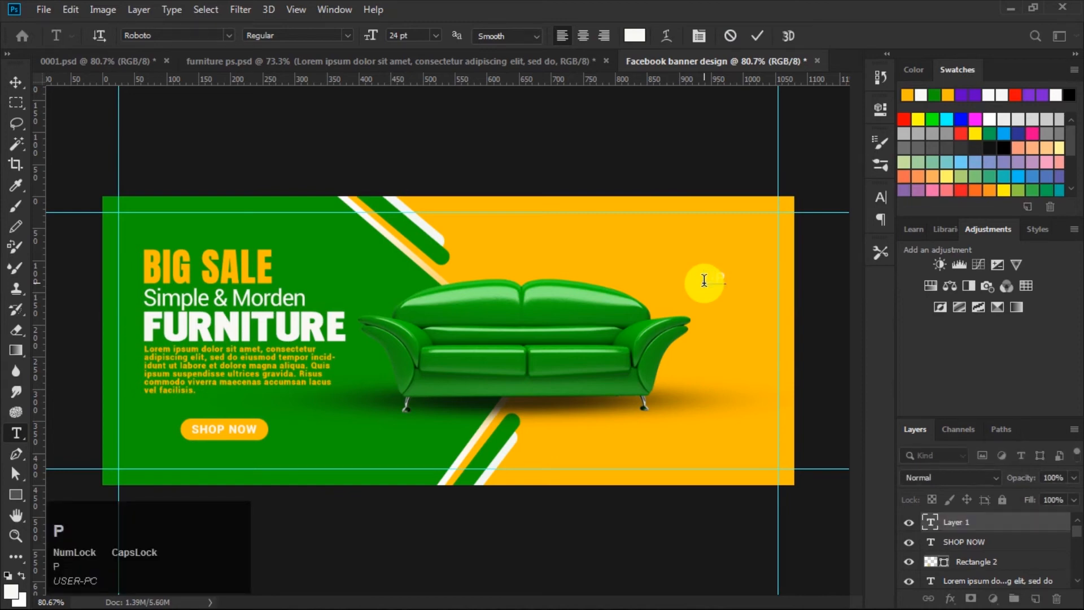
key(Return)
text(TO45%)
key(Return)
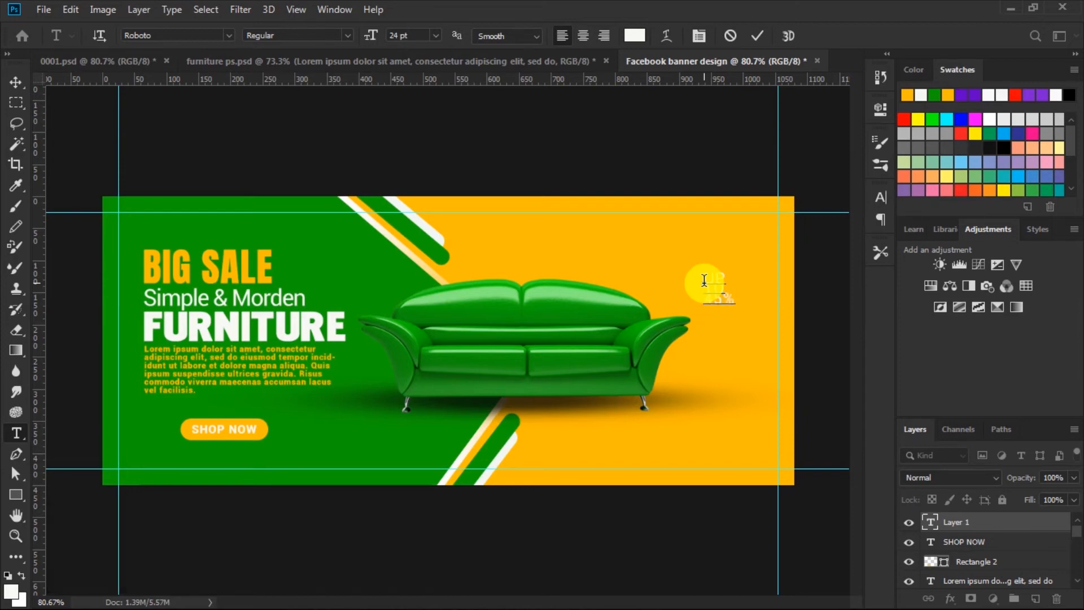
text(OFF)
Step: Set the leading of all four text lines to about 26.71 pt
drag(704, 278, 878, 201)
click(705, 273)
click(881, 199)
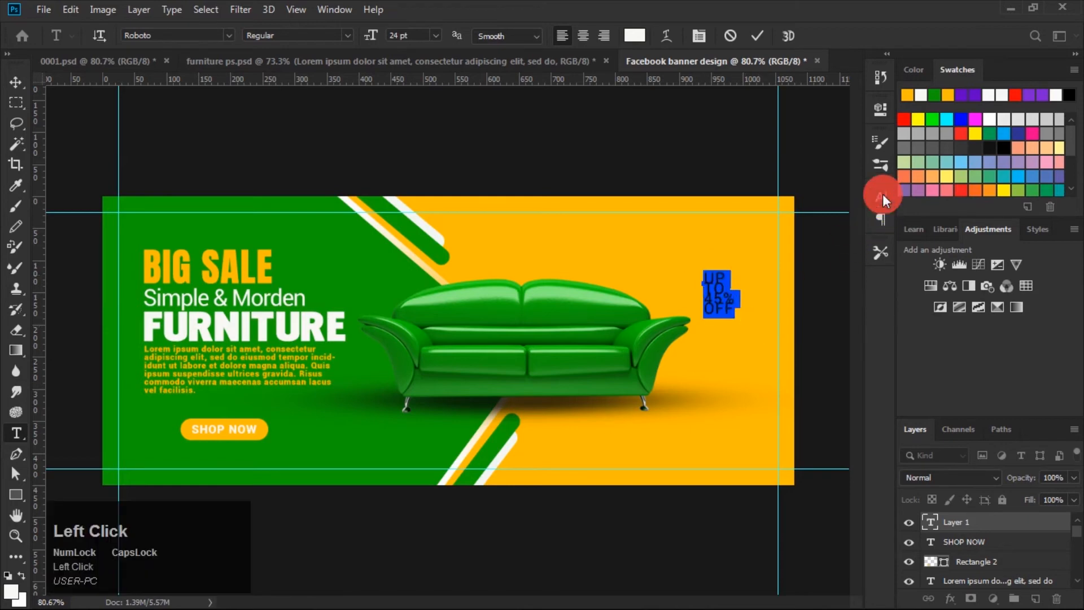
drag(789, 241, 801, 242)
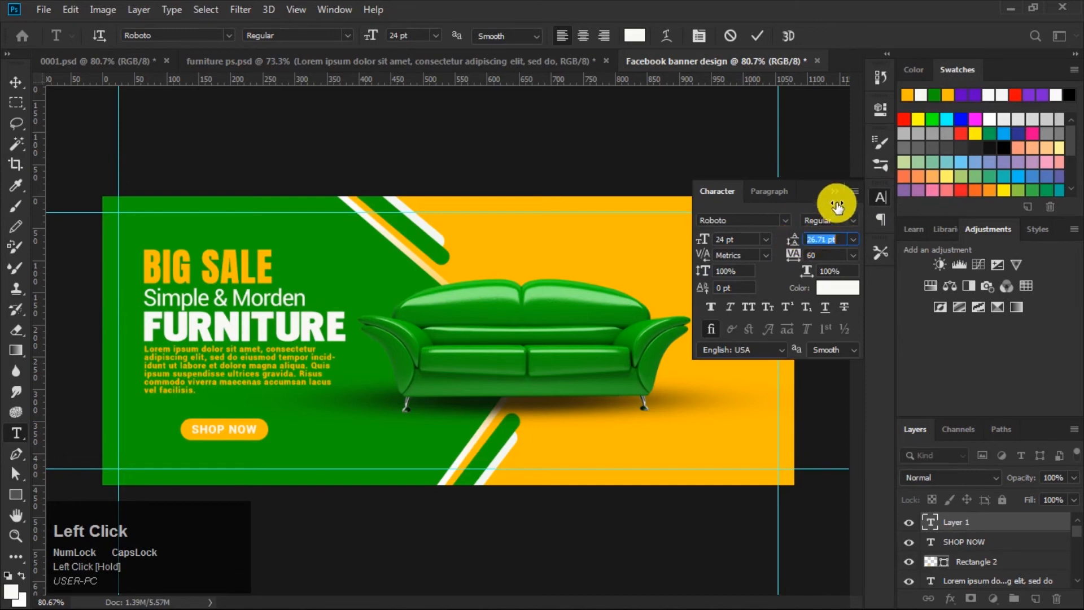
click(835, 192)
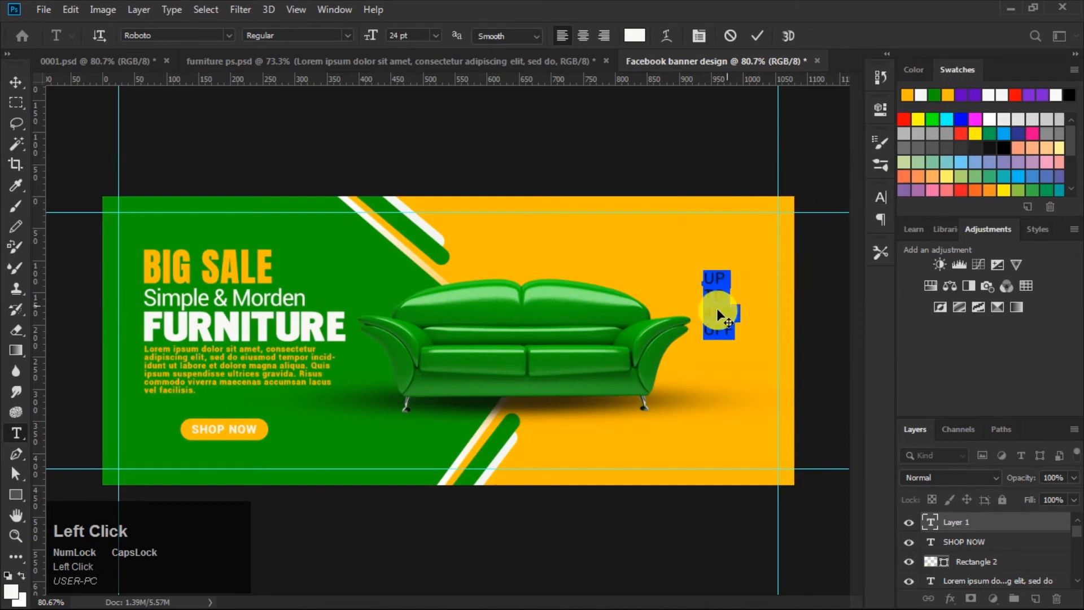
Step: Make the 45% line Roboto Black at 30 pt
drag(708, 312, 755, 313)
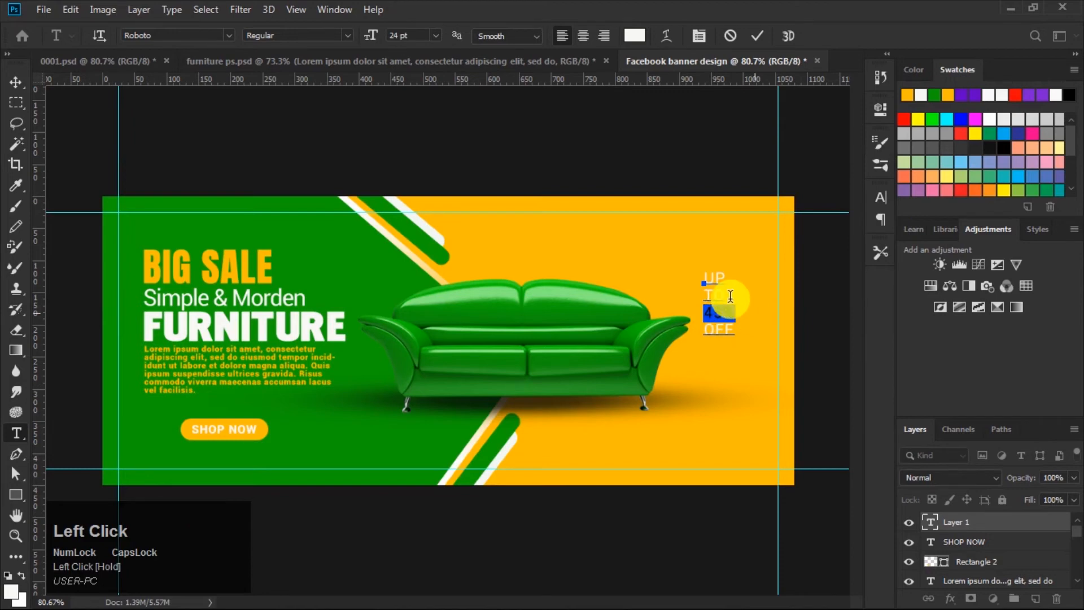
click(435, 35)
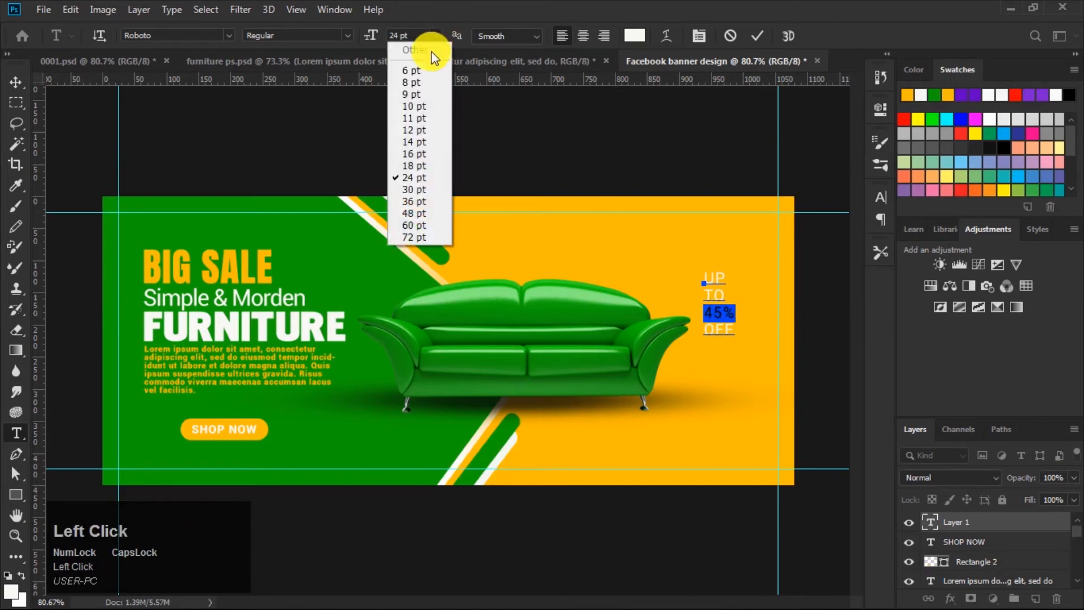
click(417, 190)
click(347, 35)
click(353, 153)
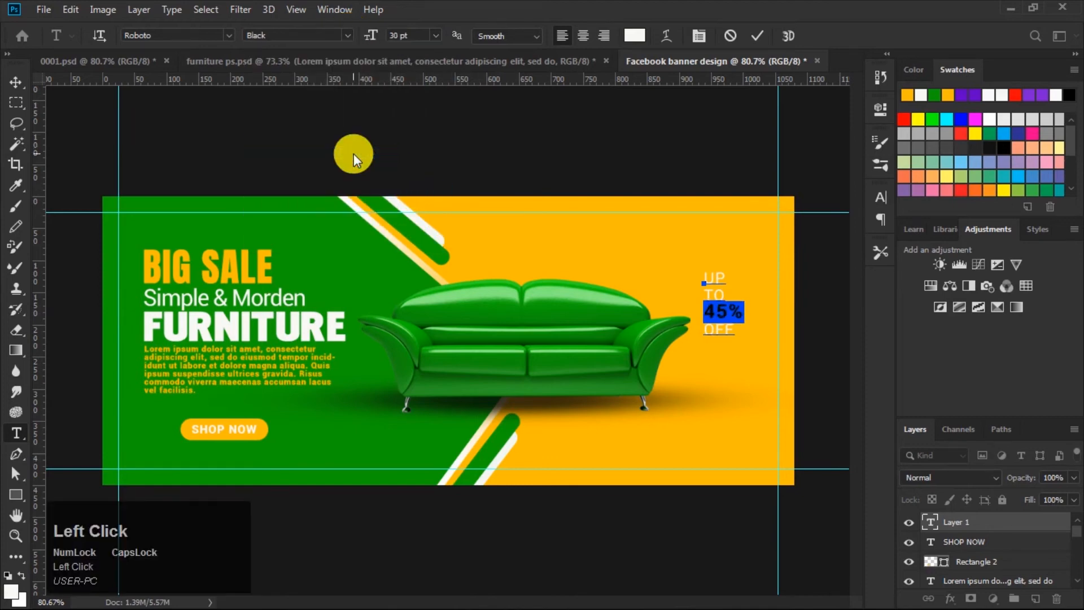
Step: Move the text block up above the sofa and set the tracking of all its lines to -20
drag(728, 342, 591, 303)
drag(563, 214, 621, 278)
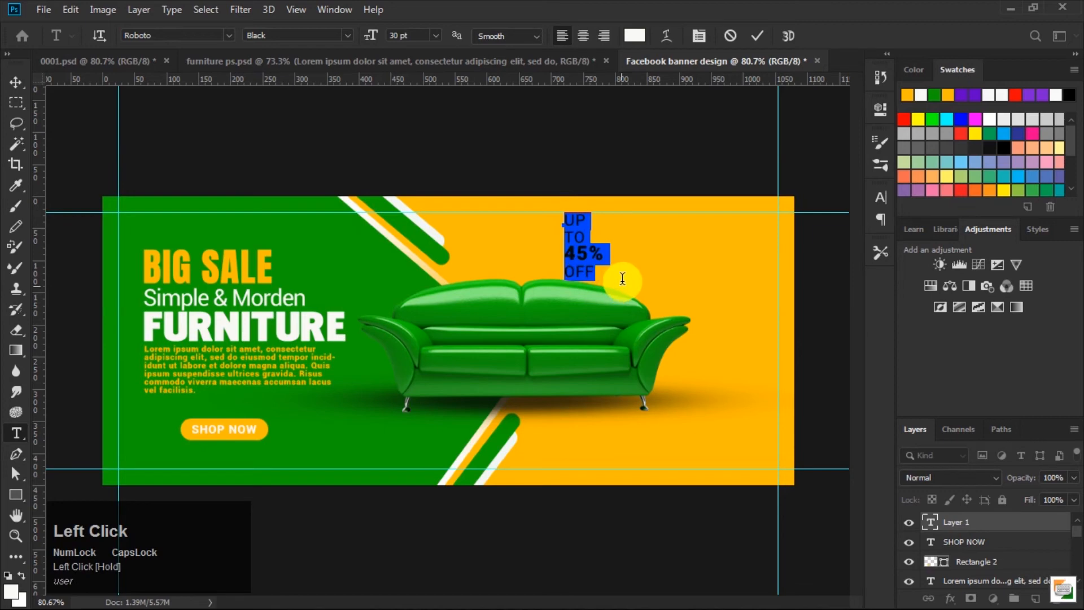
click(881, 197)
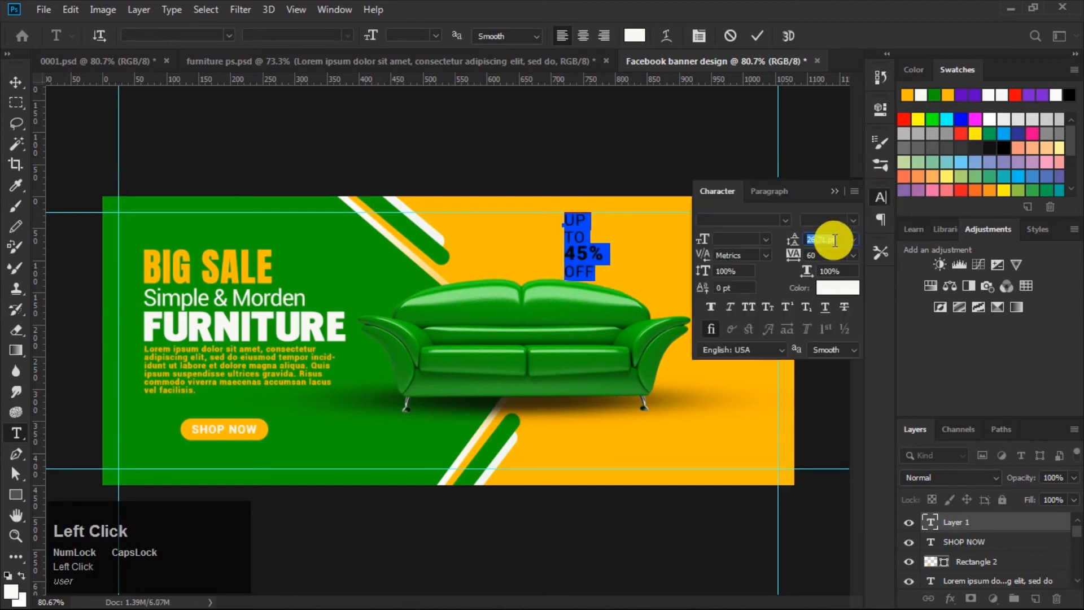
drag(796, 262, 753, 225)
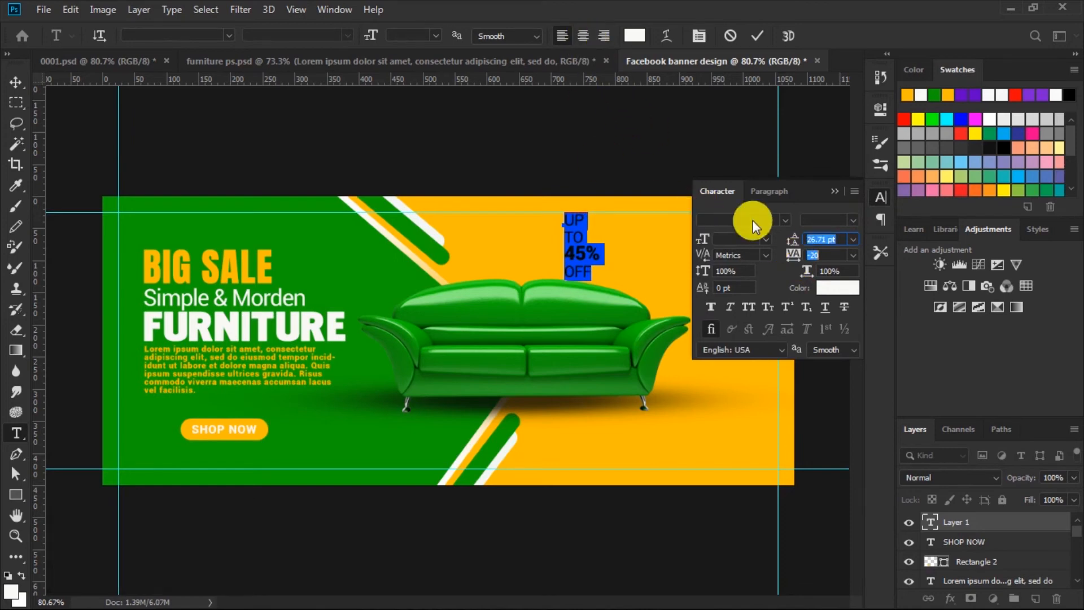
click(835, 191)
Step: Center-align the UP TO 45% OFF lines and commit the text
click(755, 38)
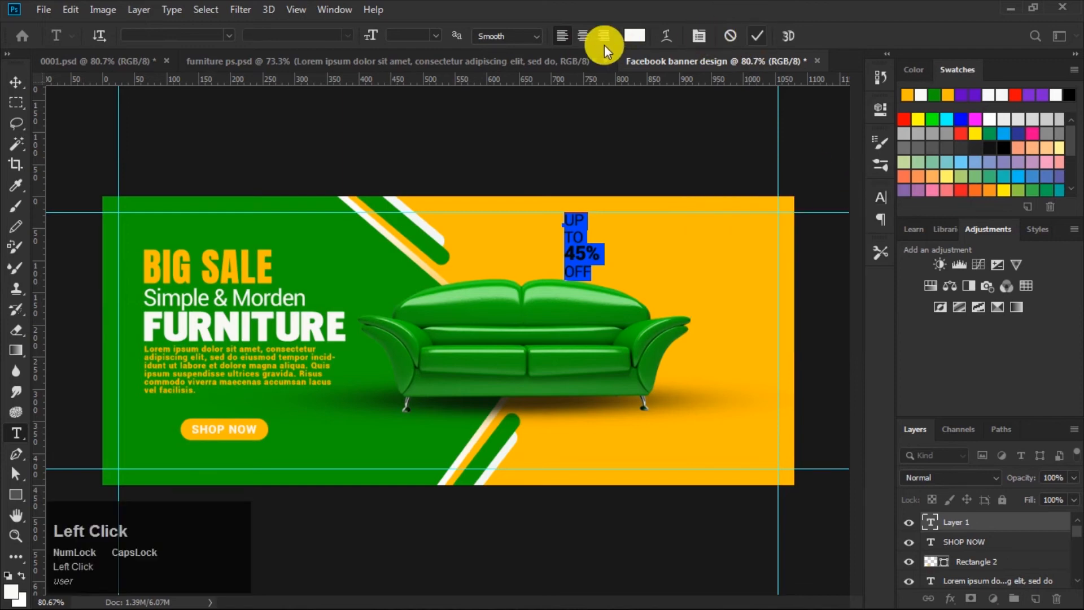
click(584, 35)
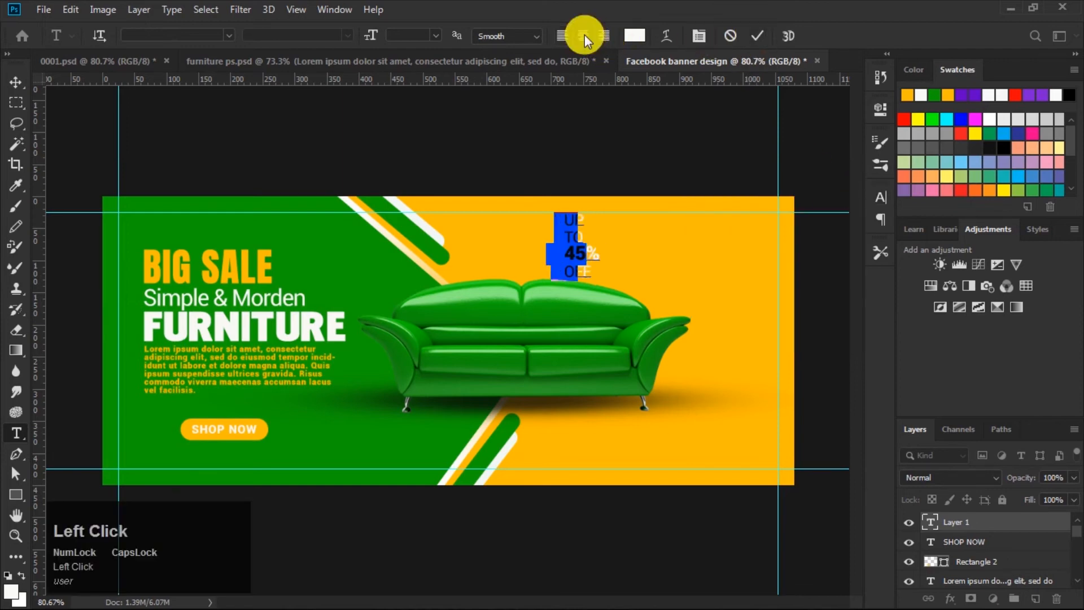
click(757, 35)
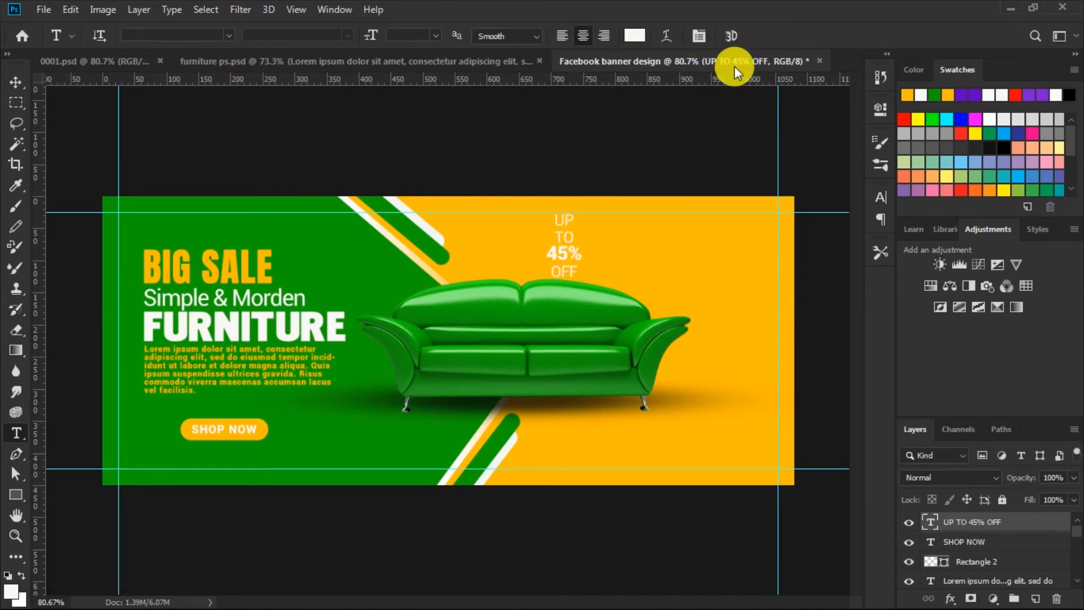
Step: Move the UP TO 45% OFF text to the right side of the banner beside the sofa
click(15, 81)
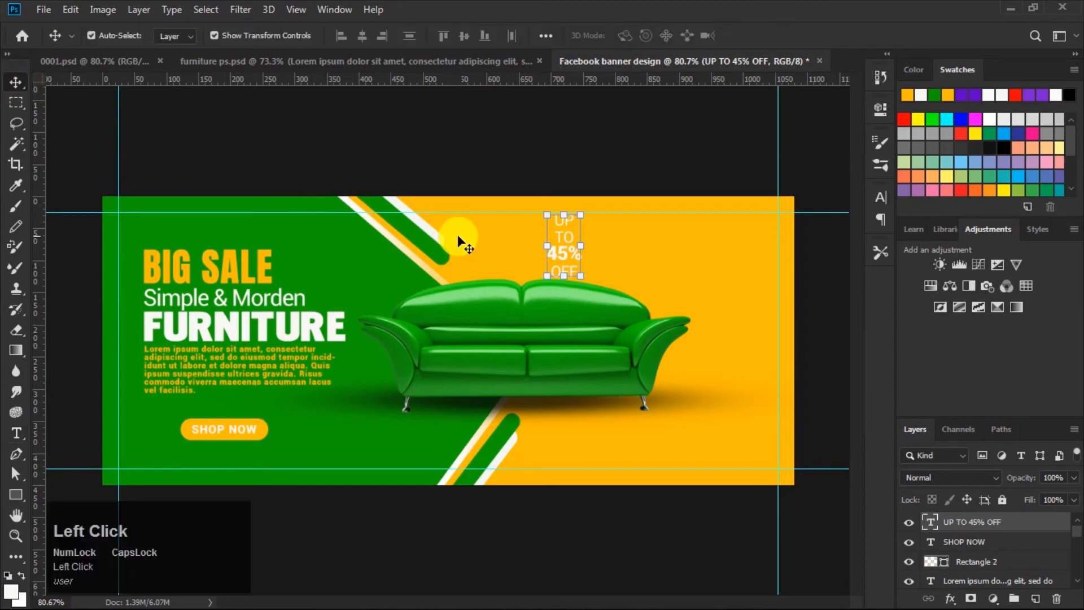
drag(563, 246, 741, 351)
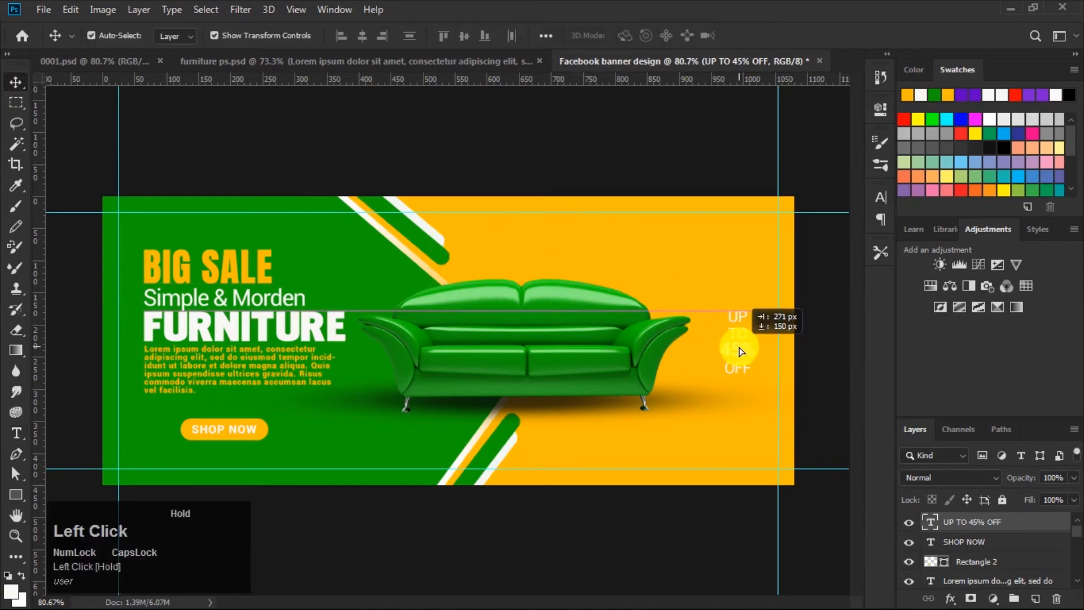
drag(741, 351, 736, 352)
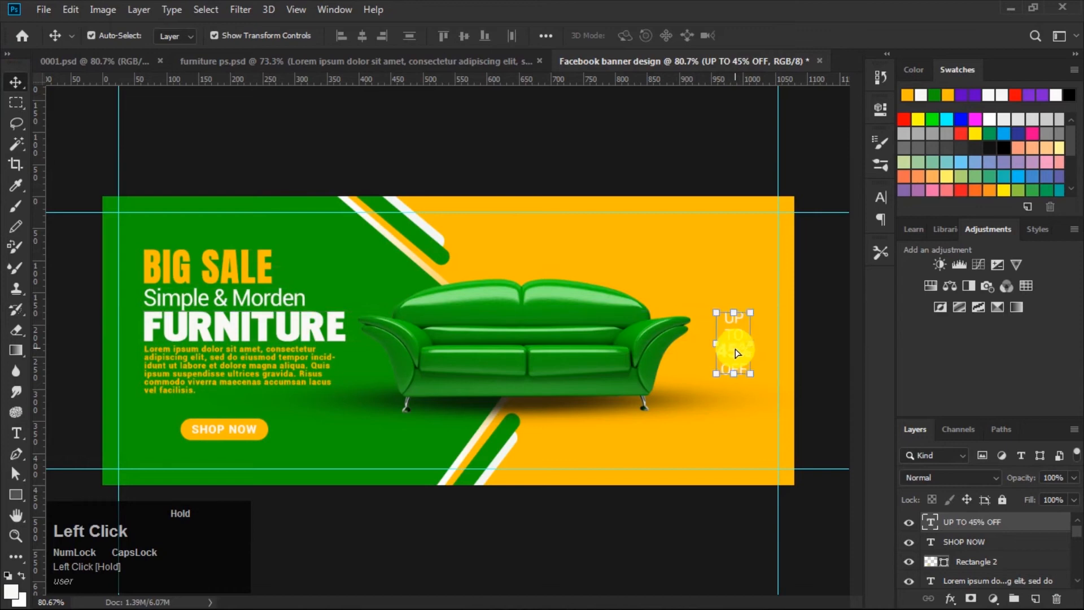
Step: Draw a green-filled rectangle about 85 × 140 px around the UP TO 45% OFF text, below it in the layer order
click(953, 544)
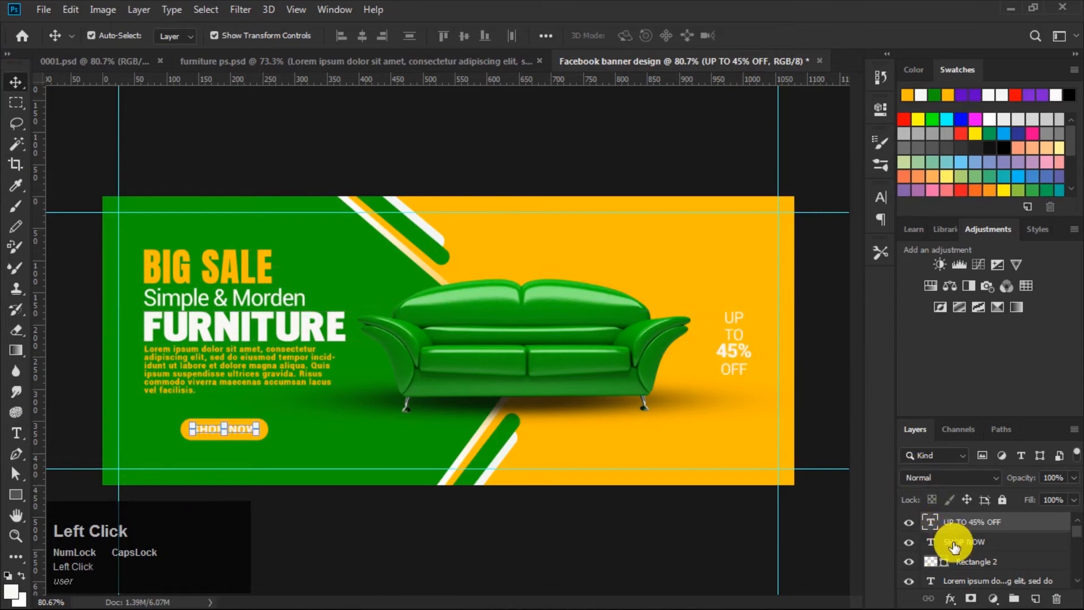
click(17, 494)
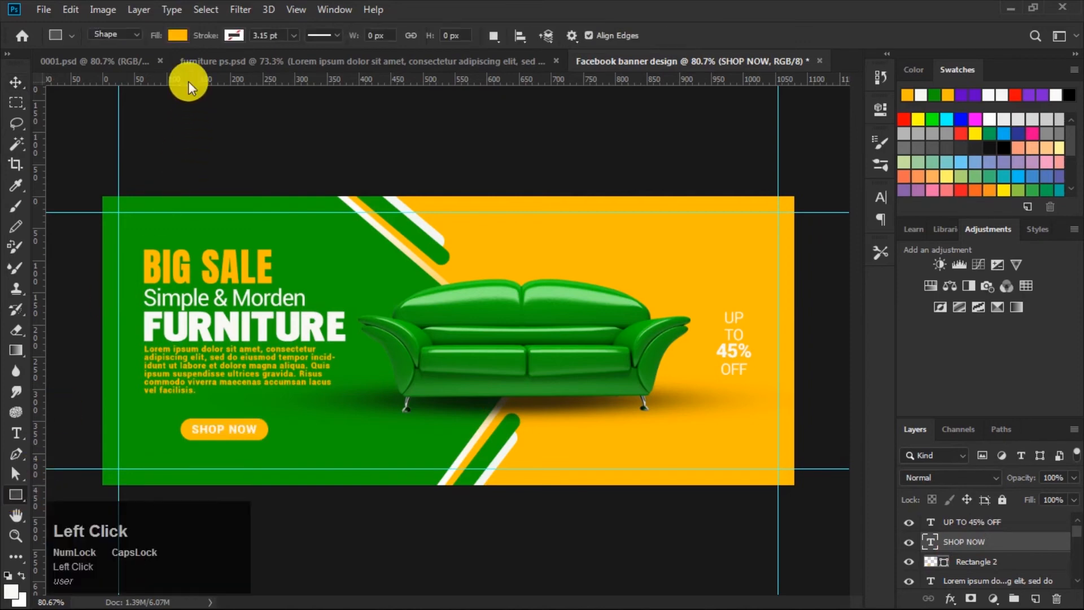
click(178, 33)
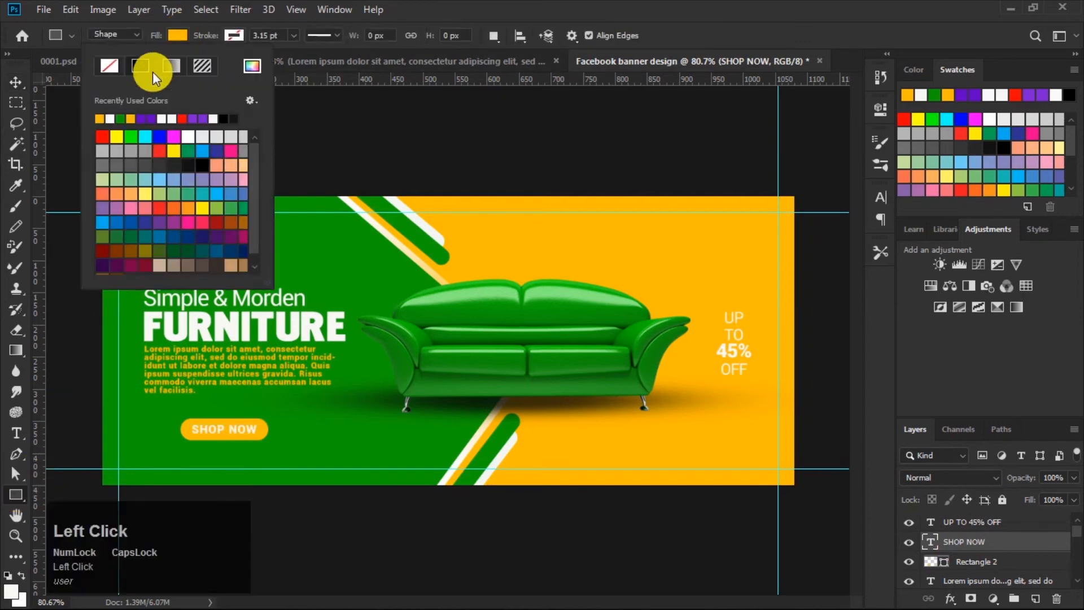
click(120, 118)
click(178, 34)
key(Caps_Lock)
drag(708, 300, 762, 389)
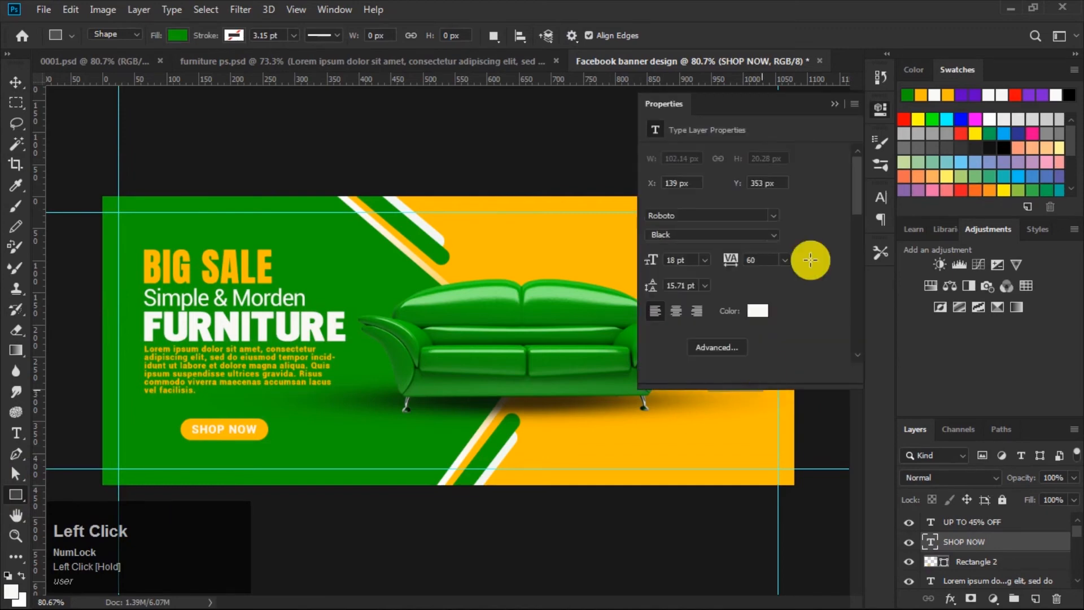
Step: Center the UP TO 45% OFF text horizontally and vertically on the green rectangle
click(15, 81)
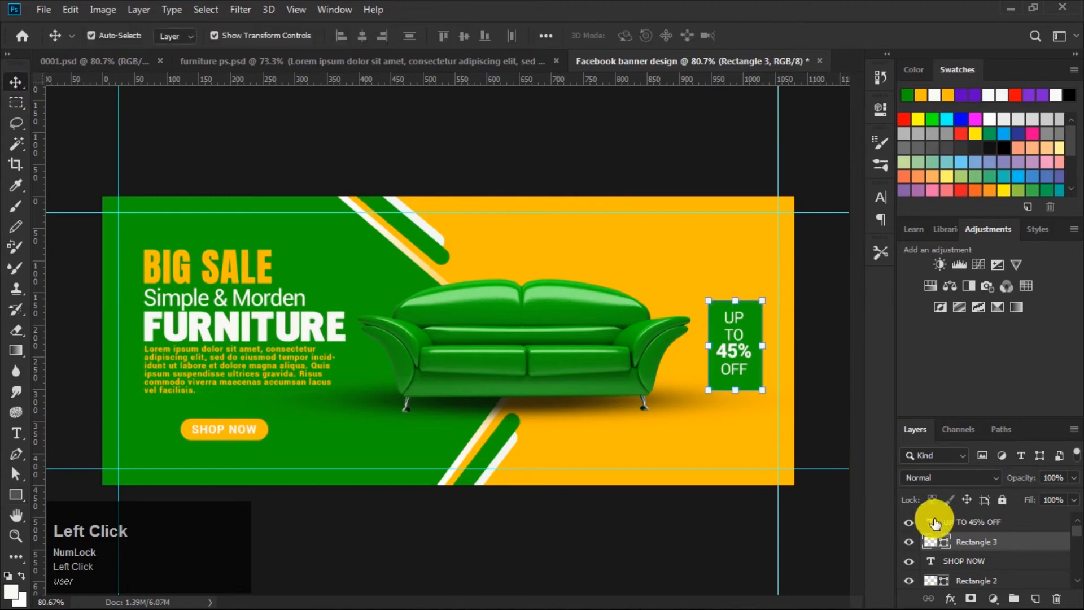
shift+click(983, 522)
click(361, 36)
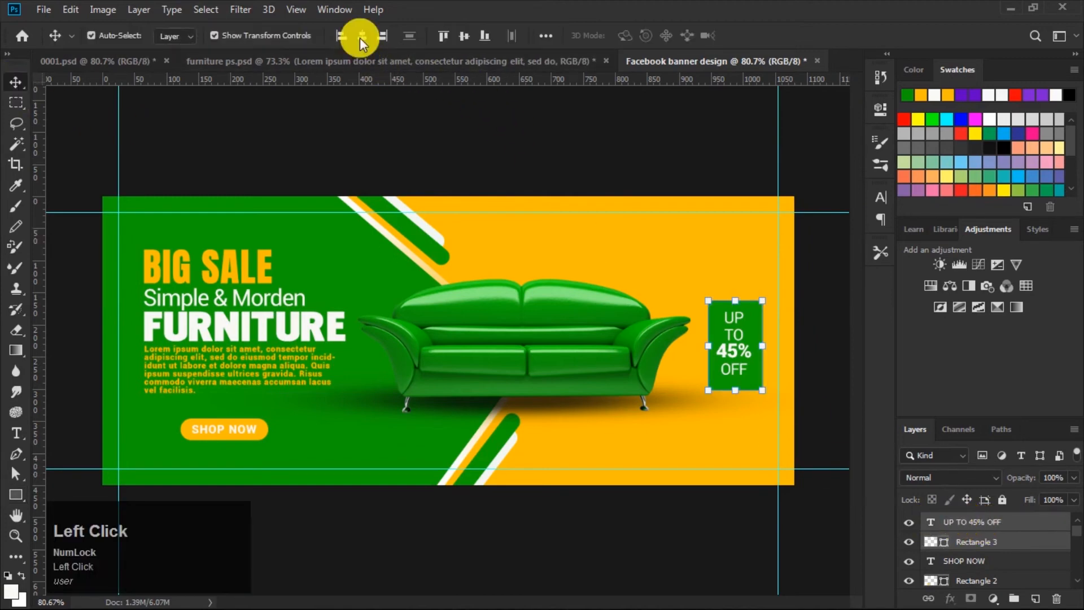
click(463, 36)
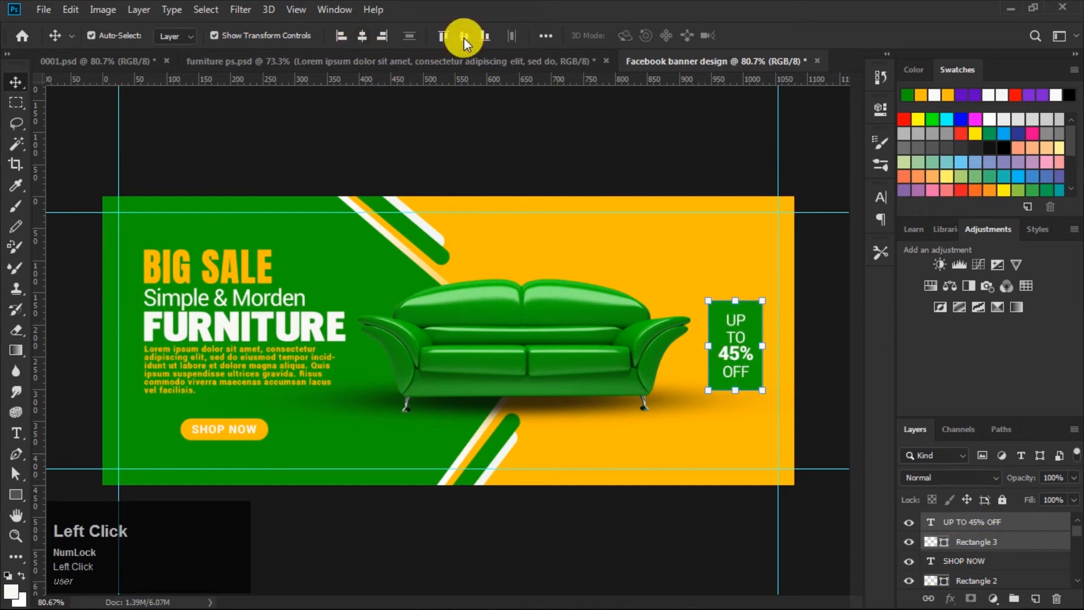
click(724, 157)
Step: Add an 8 px reflected gradient stroke to the green badge rectangle with angle 180°, scale 100% and Reverse unchecked
click(758, 308)
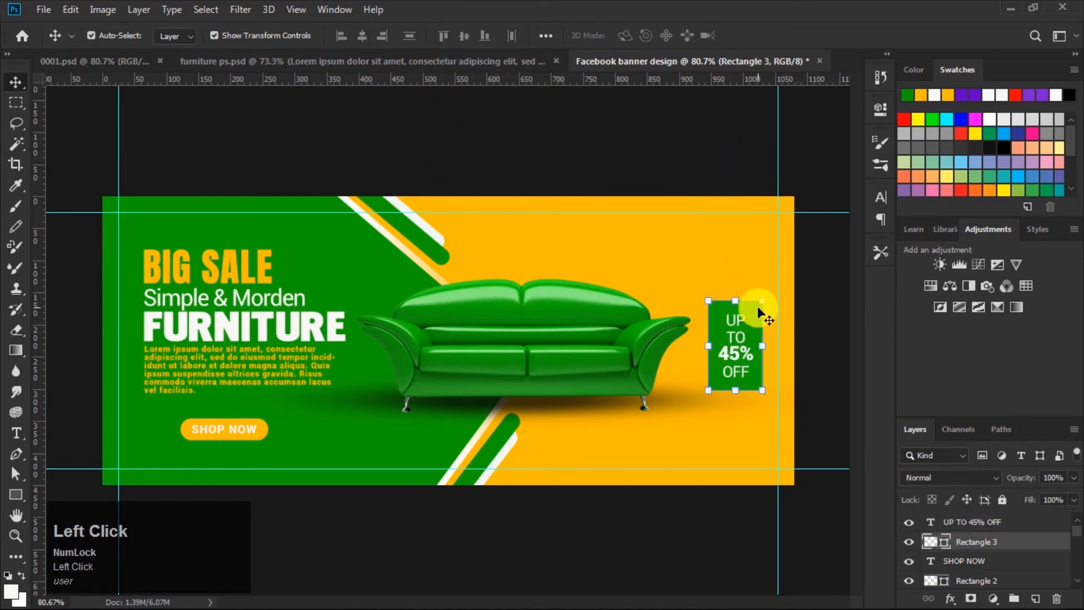
click(949, 598)
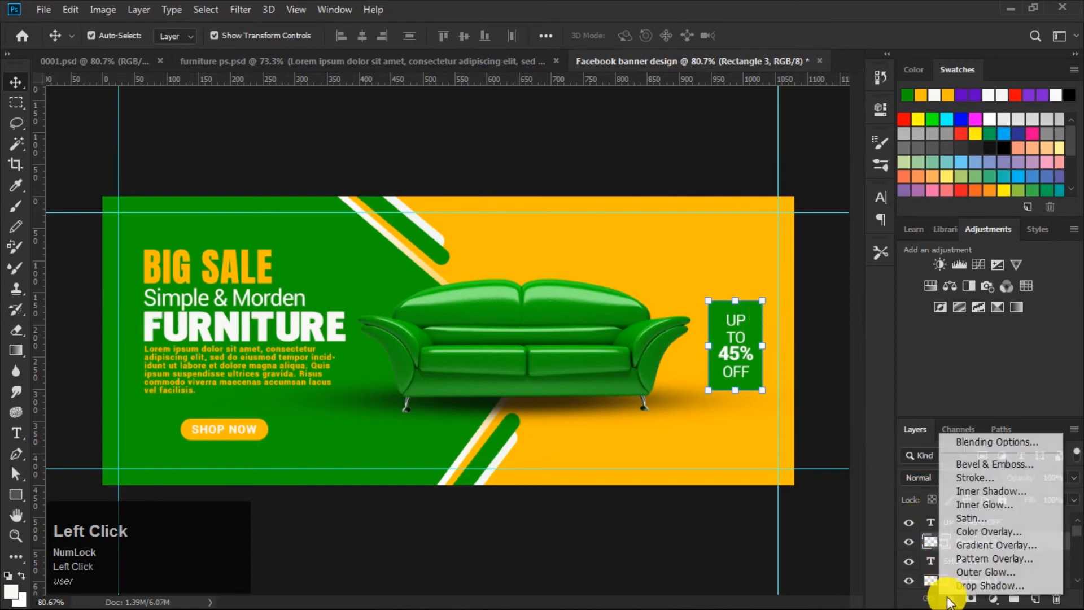
click(977, 477)
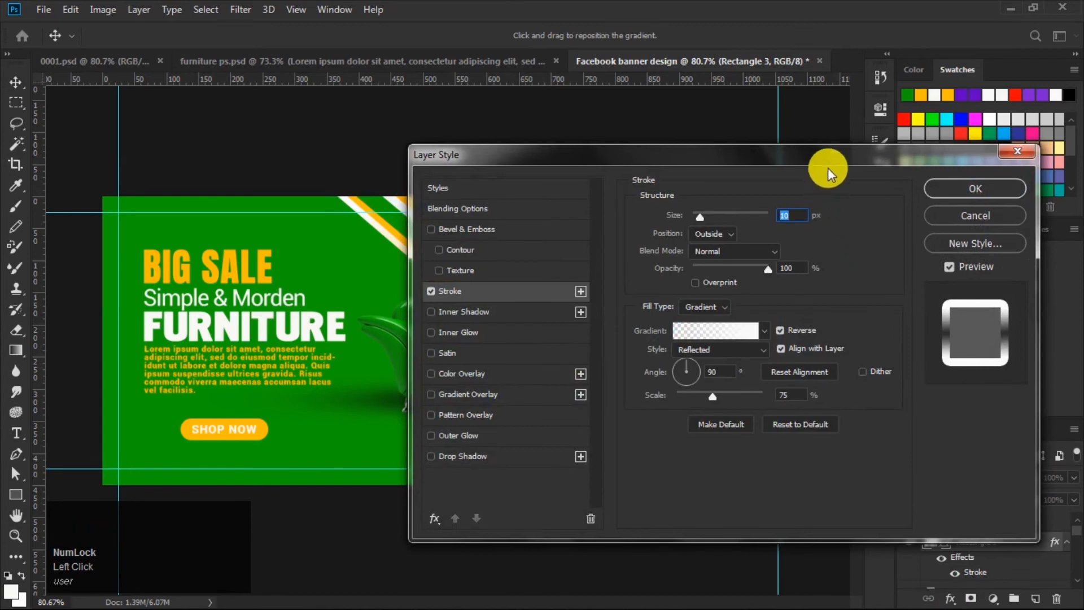
drag(837, 150, 473, 161)
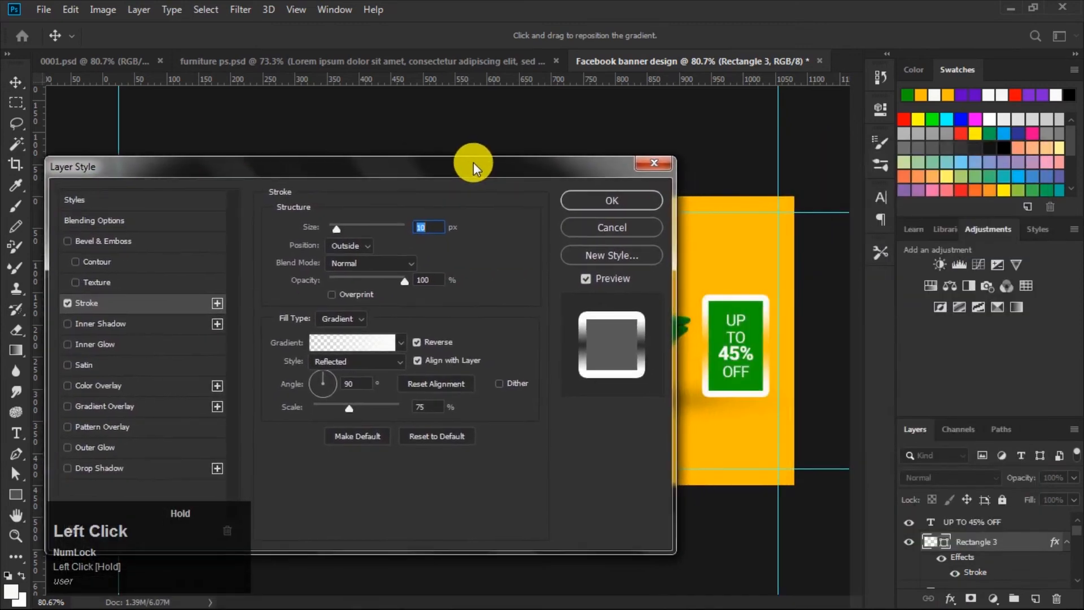
click(362, 385)
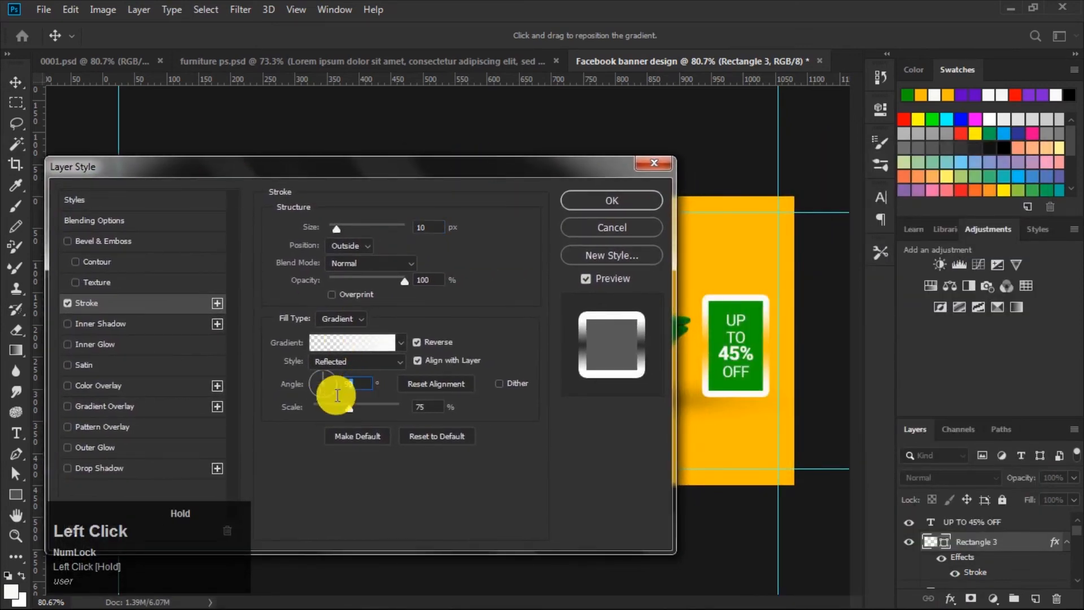
text(1)
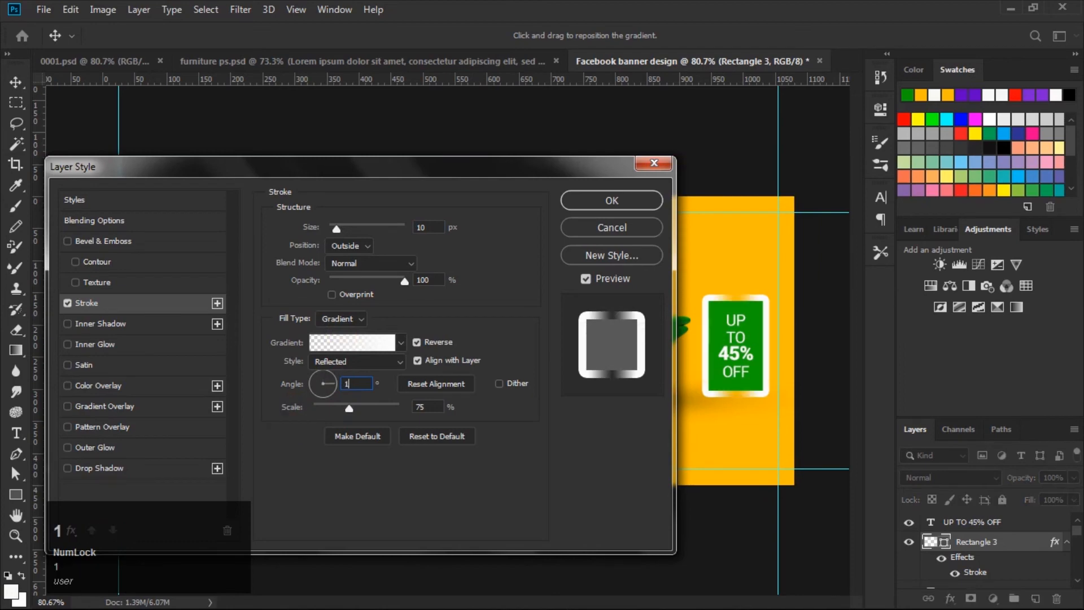
text(80)
click(415, 342)
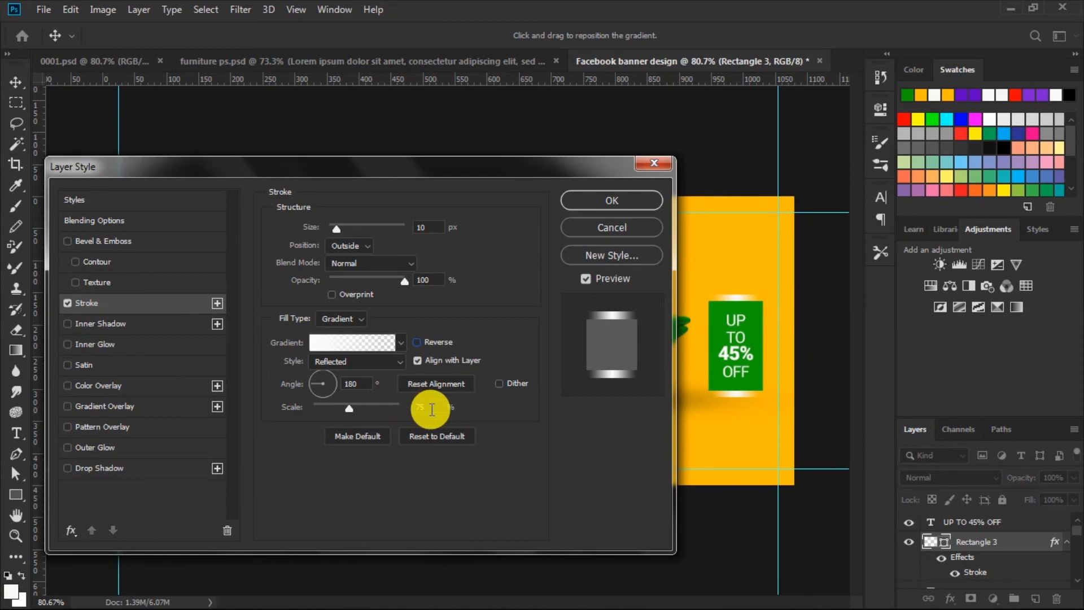
click(417, 342)
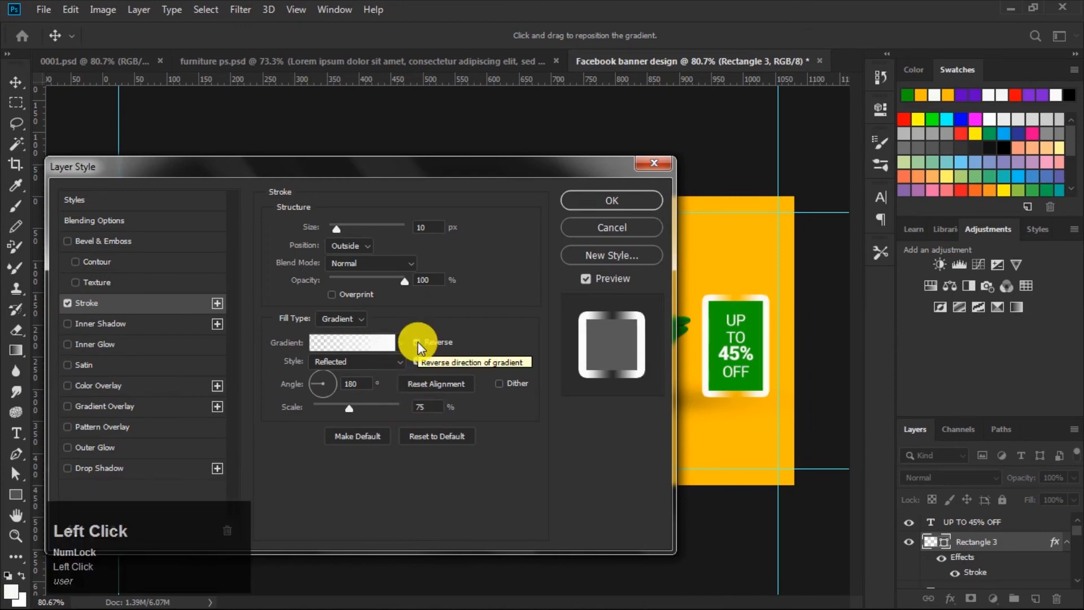
click(418, 341)
drag(430, 404, 299, 468)
text(100)
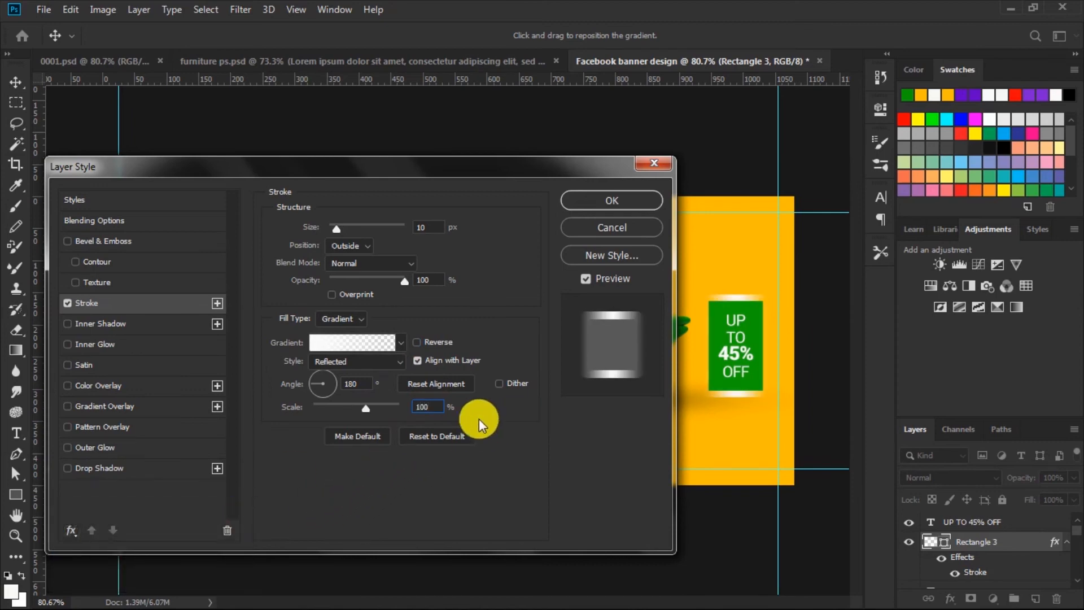
click(419, 230)
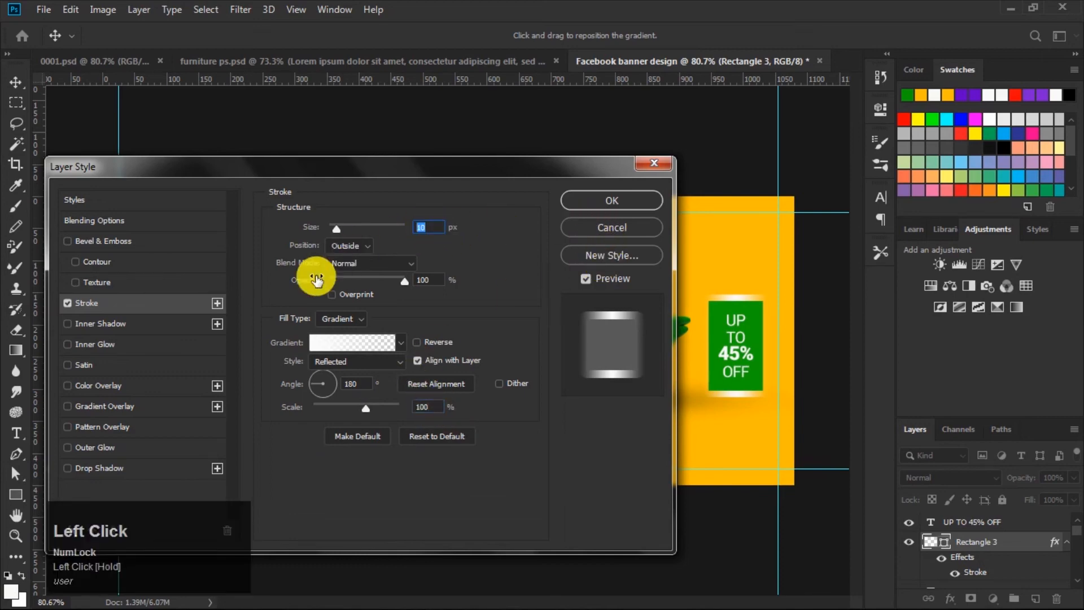
text(8)
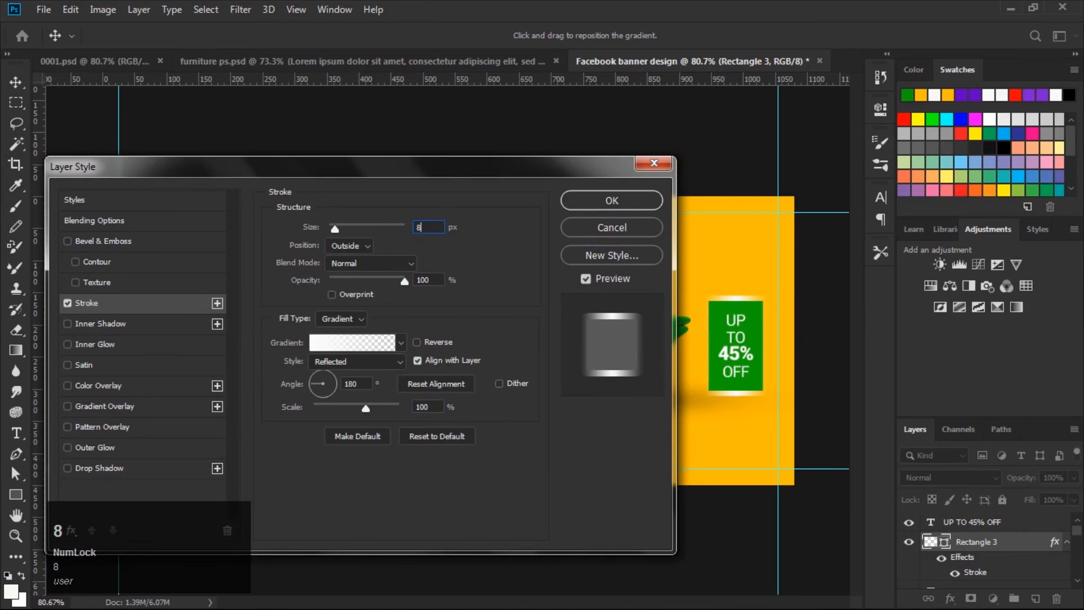
click(581, 203)
Step: Select the badge rectangle together with the UP TO 45% OFF text and move both up about 10 px
click(754, 325)
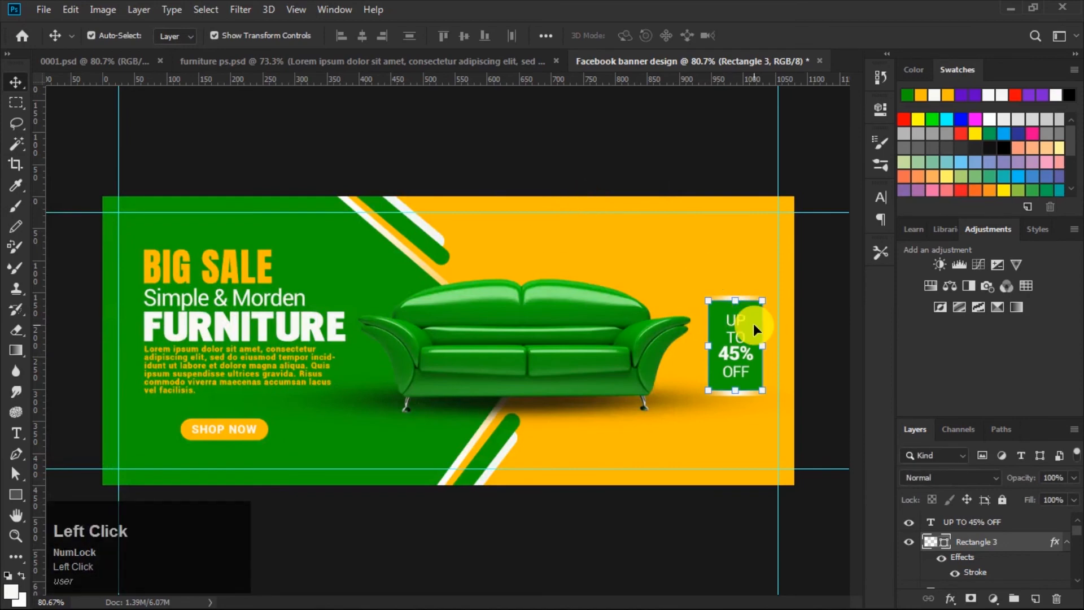
click(1065, 542)
shift+click(977, 521)
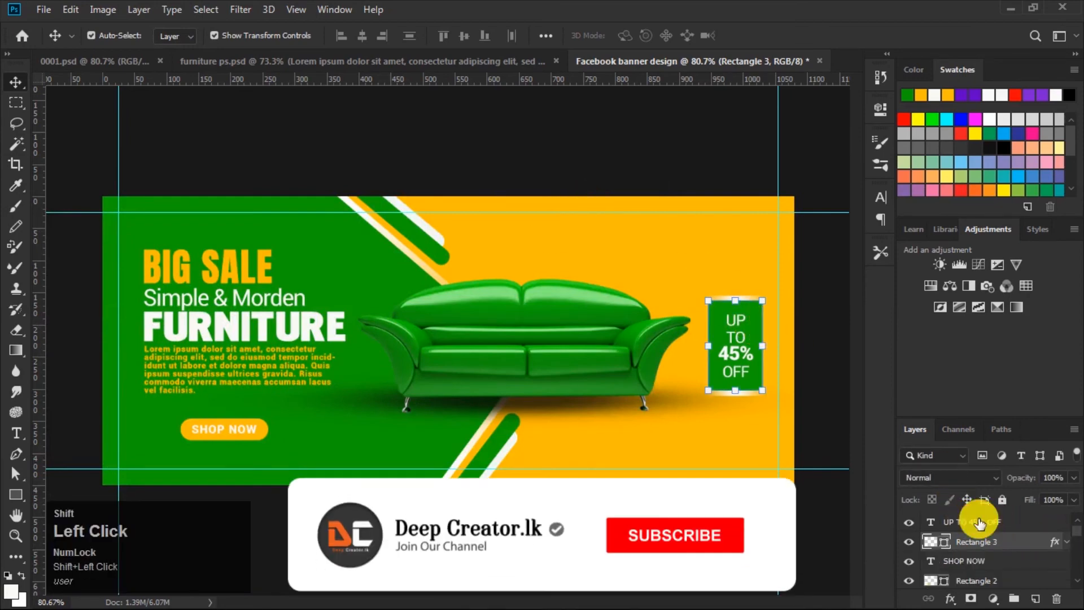
drag(751, 333, 755, 329)
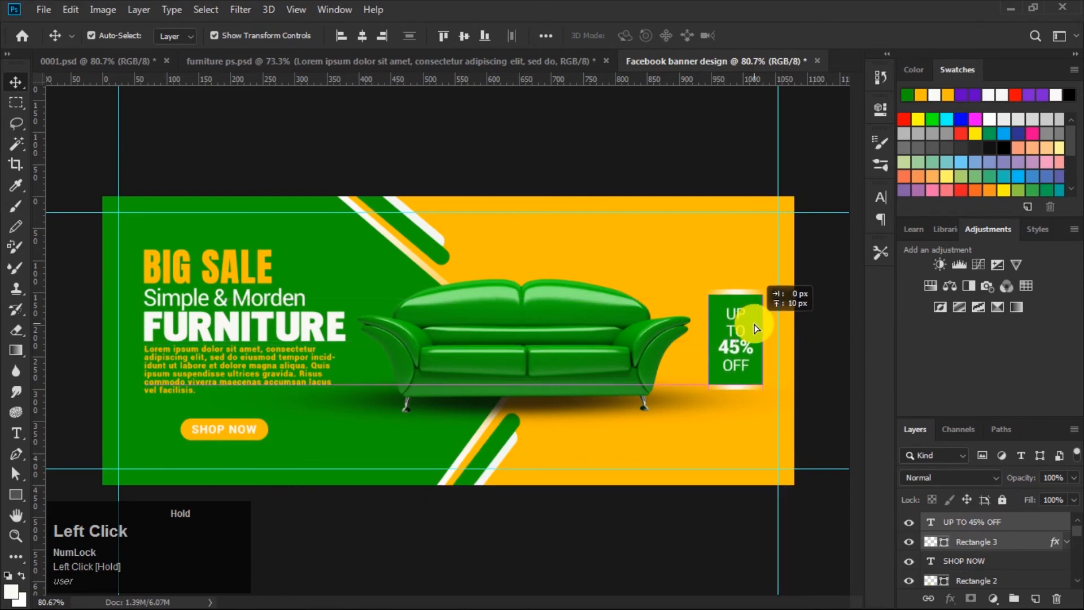
drag(755, 329, 754, 329)
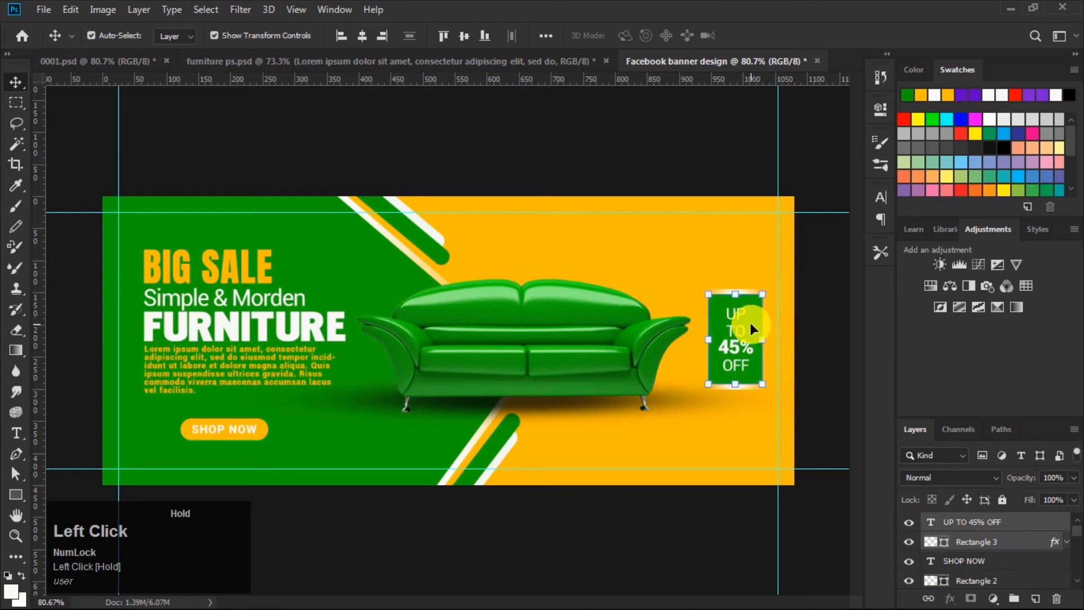
click(717, 152)
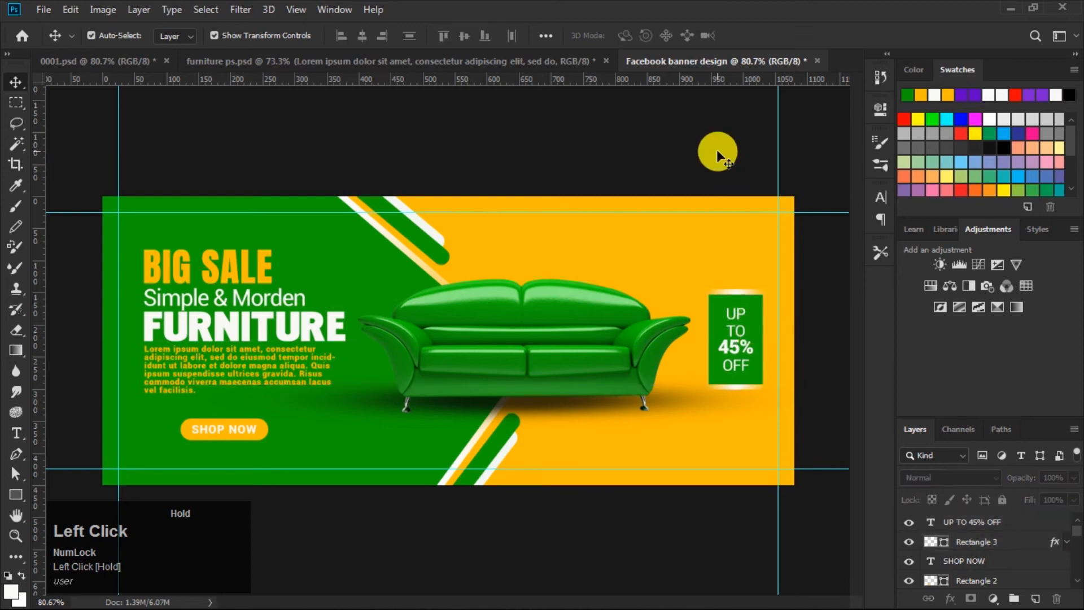
Step: Bring the CALL NOW phone icon and number layers from furniture ps.psd into the banner and place them at the lower right
click(438, 65)
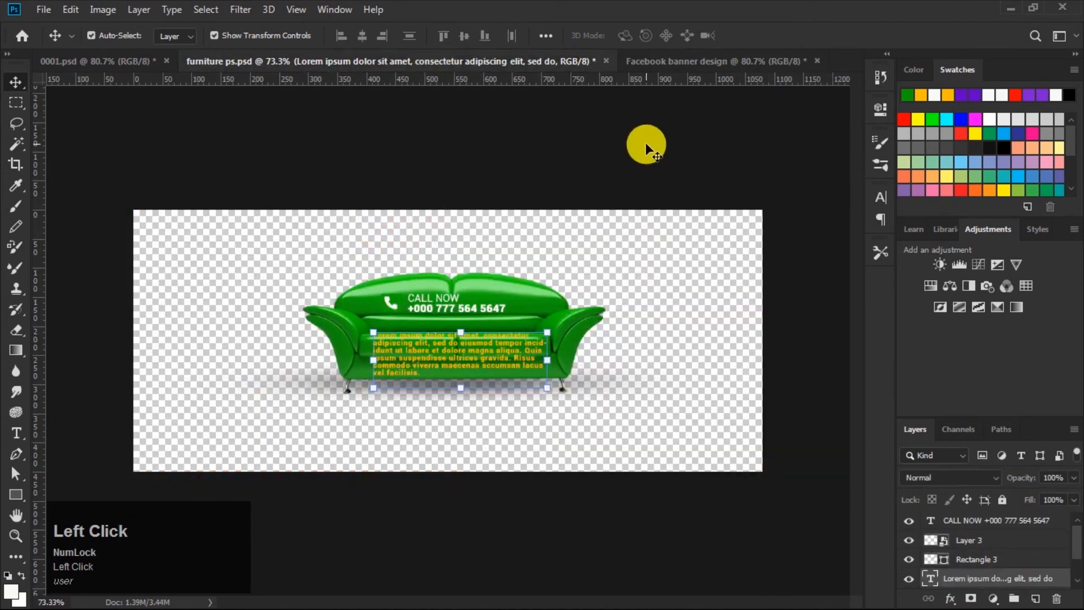
click(968, 563)
shift+click(983, 522)
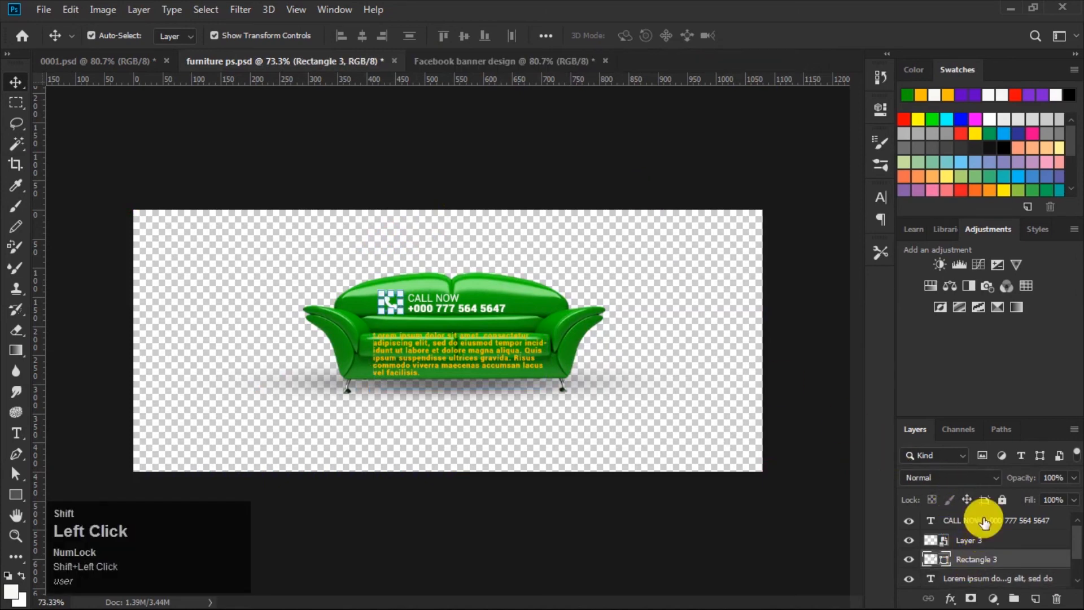
drag(421, 296, 584, 326)
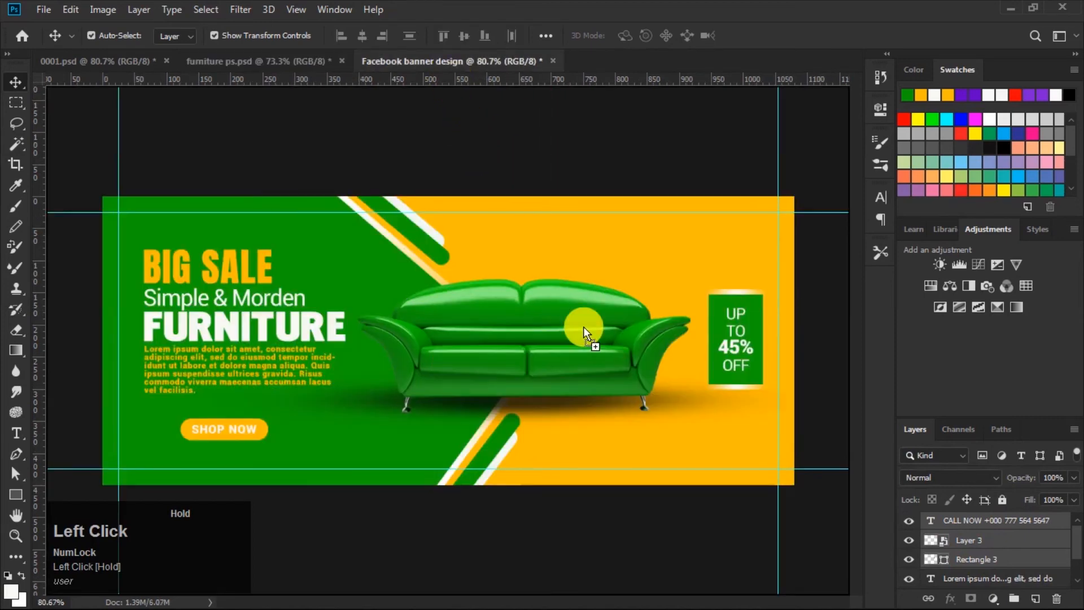
drag(680, 433, 680, 432)
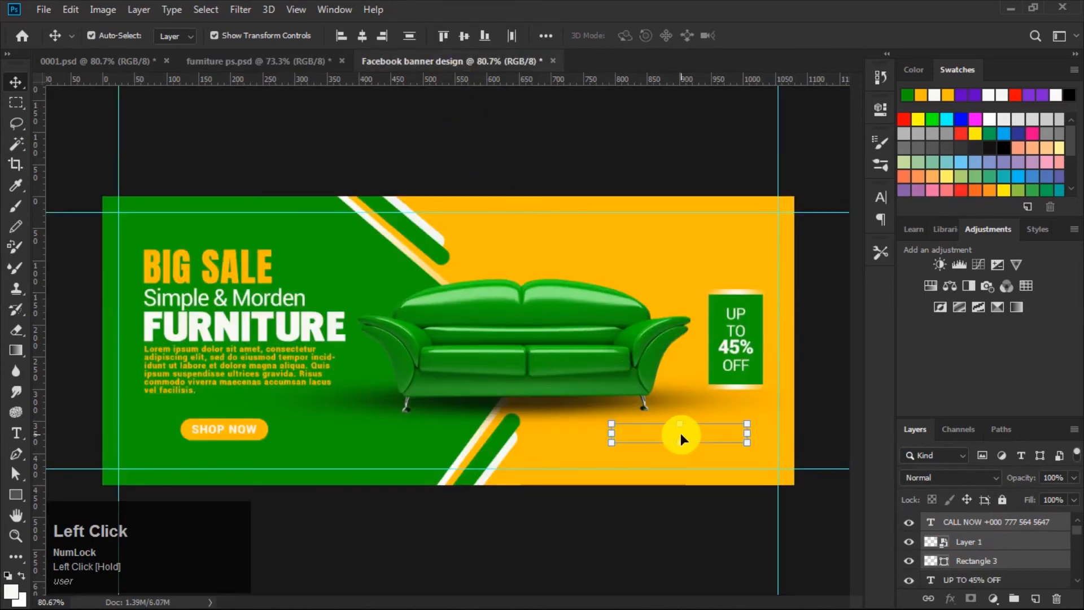
drag(629, 432, 641, 447)
click(654, 147)
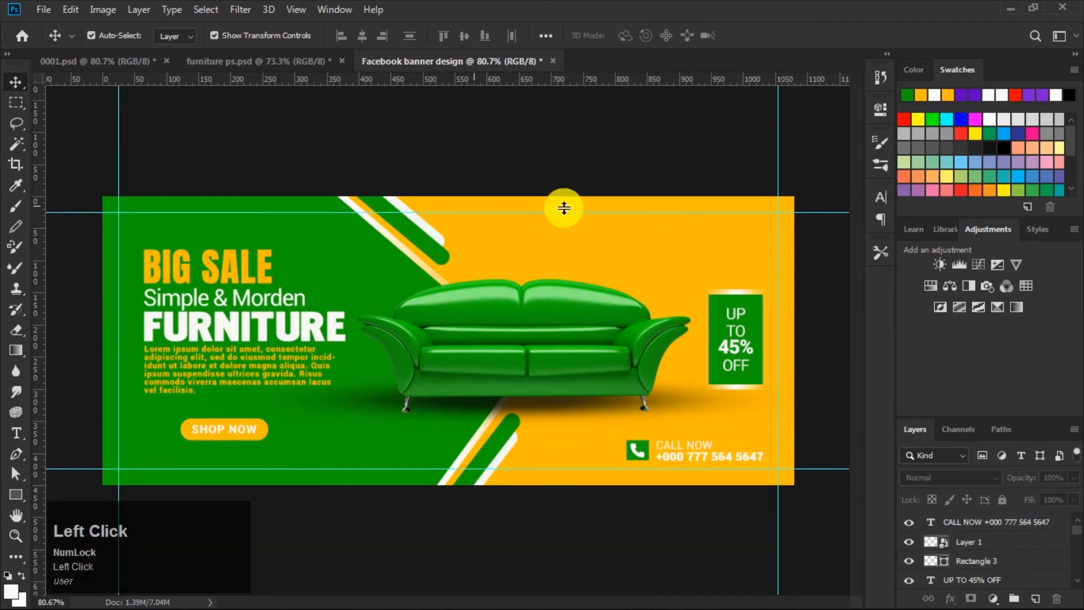
Step: Draw a green rectangle about 200 × 100 px at the banner's top edge above the sofa and nudge it slightly left
click(16, 494)
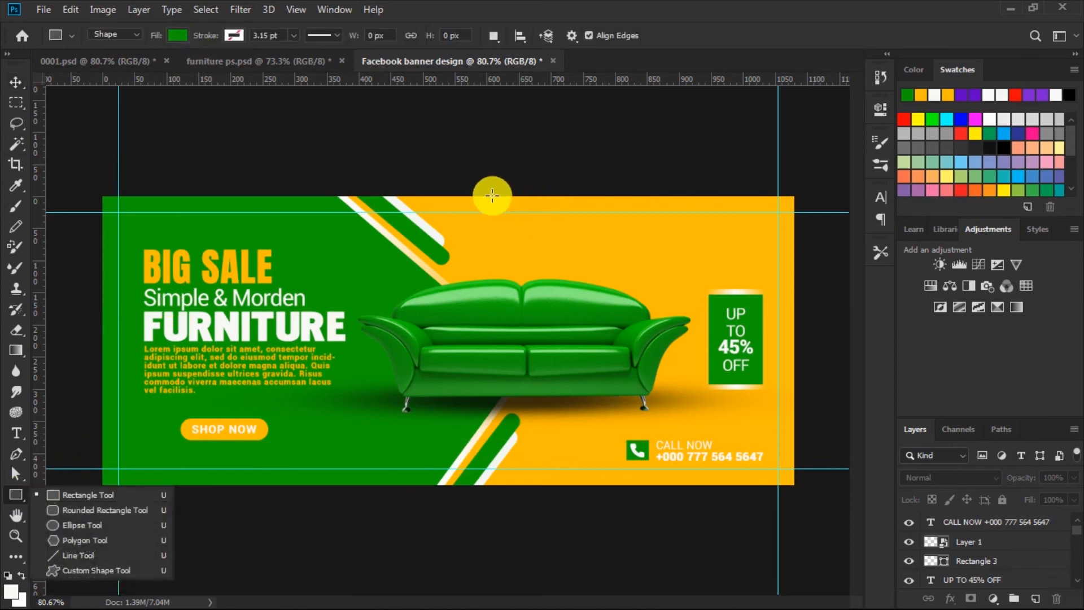
drag(492, 193, 622, 255)
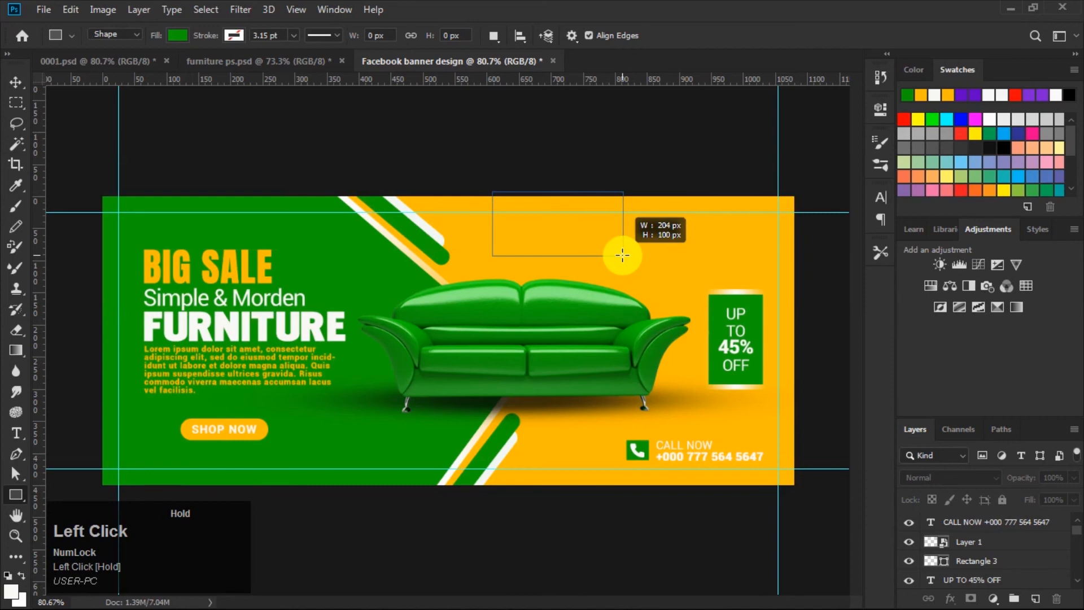
drag(622, 255, 619, 256)
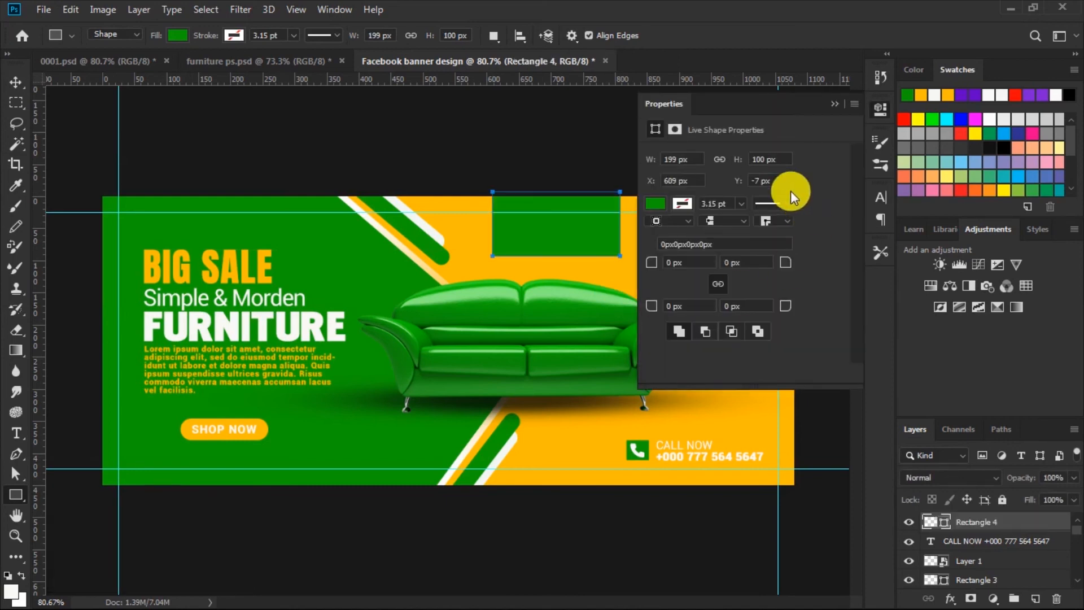
click(833, 107)
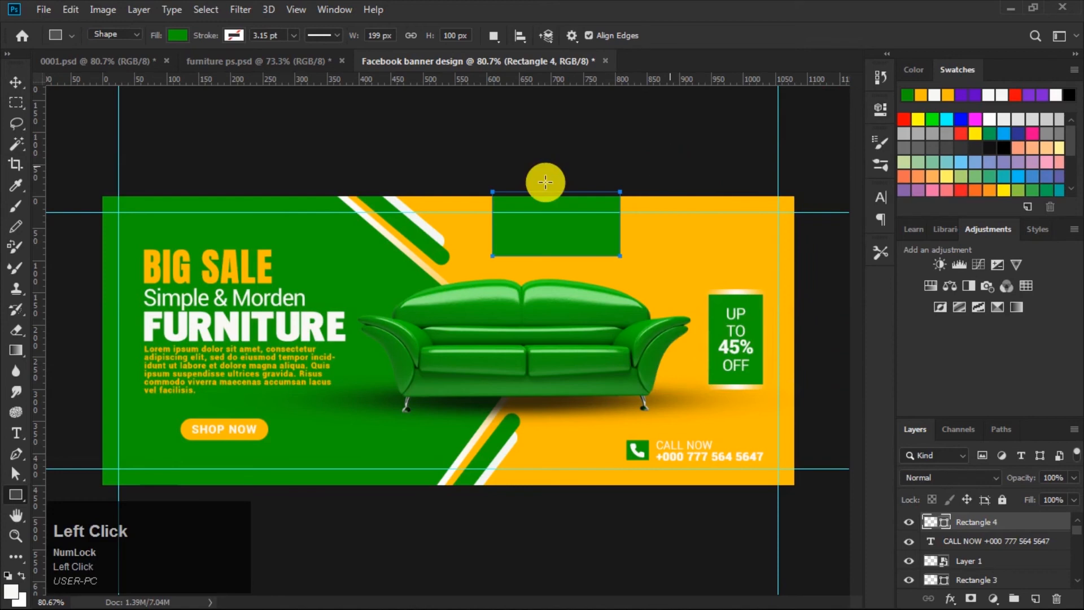
click(14, 87)
click(585, 233)
drag(586, 234, 582, 234)
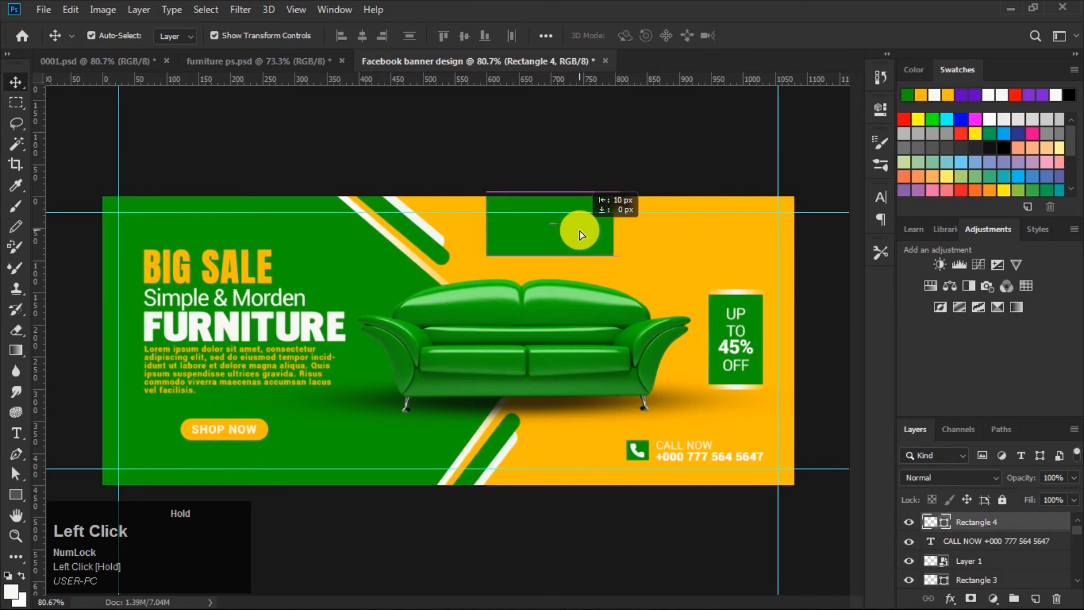
drag(581, 233, 578, 229)
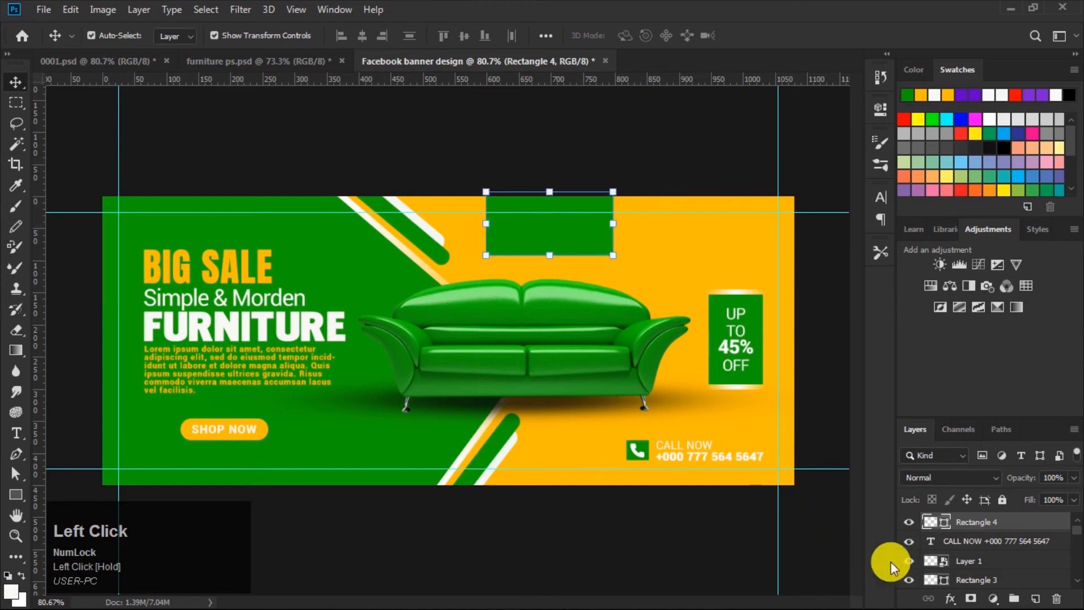
Step: Give the top rectangle the same 8 px reflected gradient stroke with Reverse unchecked
click(950, 598)
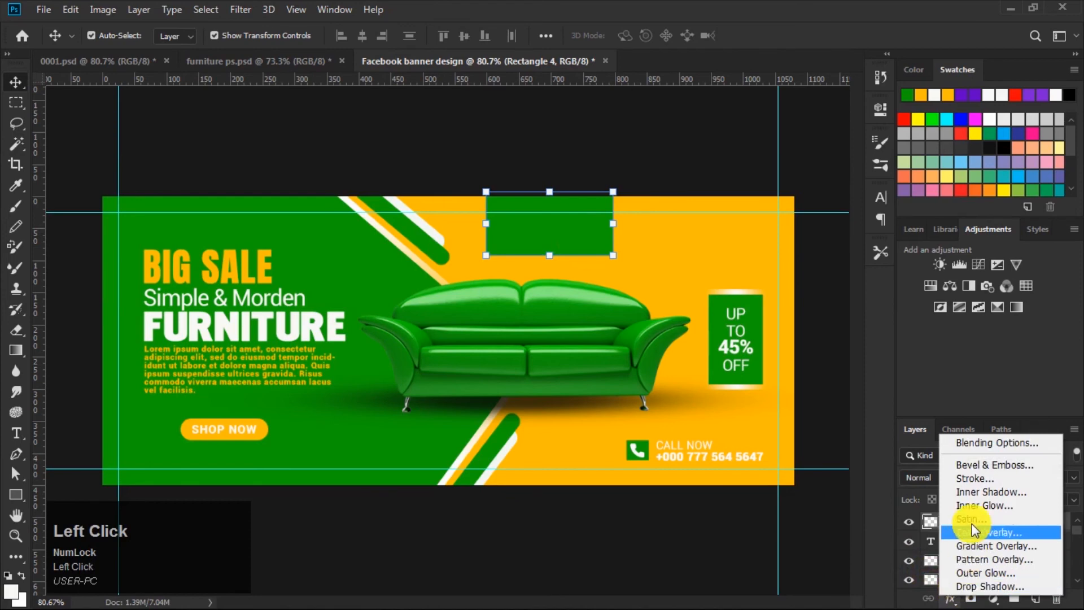
click(975, 482)
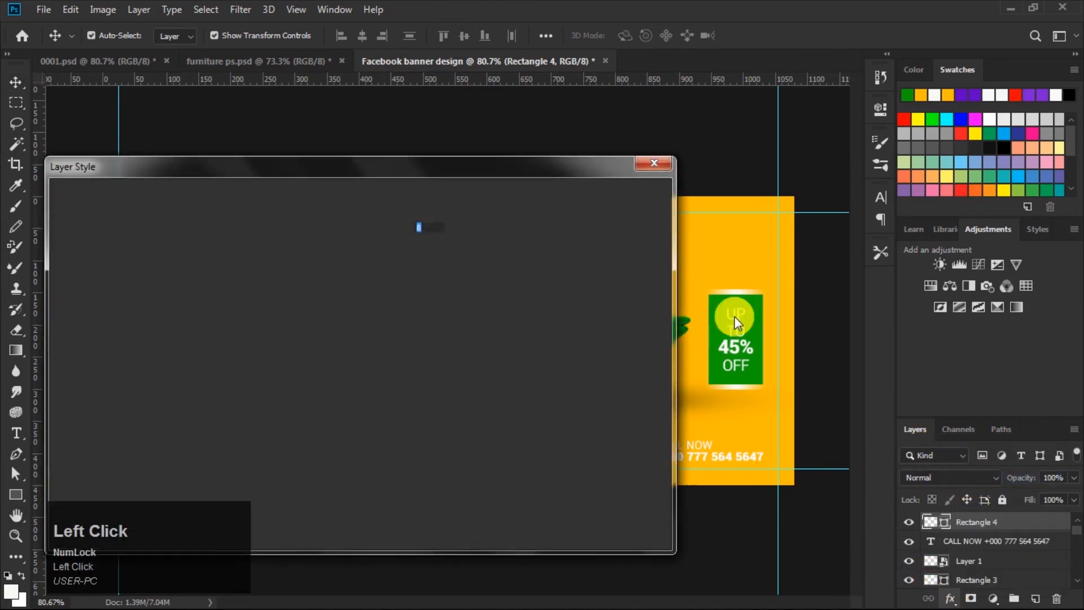
mouse_move(508, 165)
mouse_down()
mouse_move(653, 263)
mouse_move(614, 270)
mouse_move(618, 260)
mouse_up()
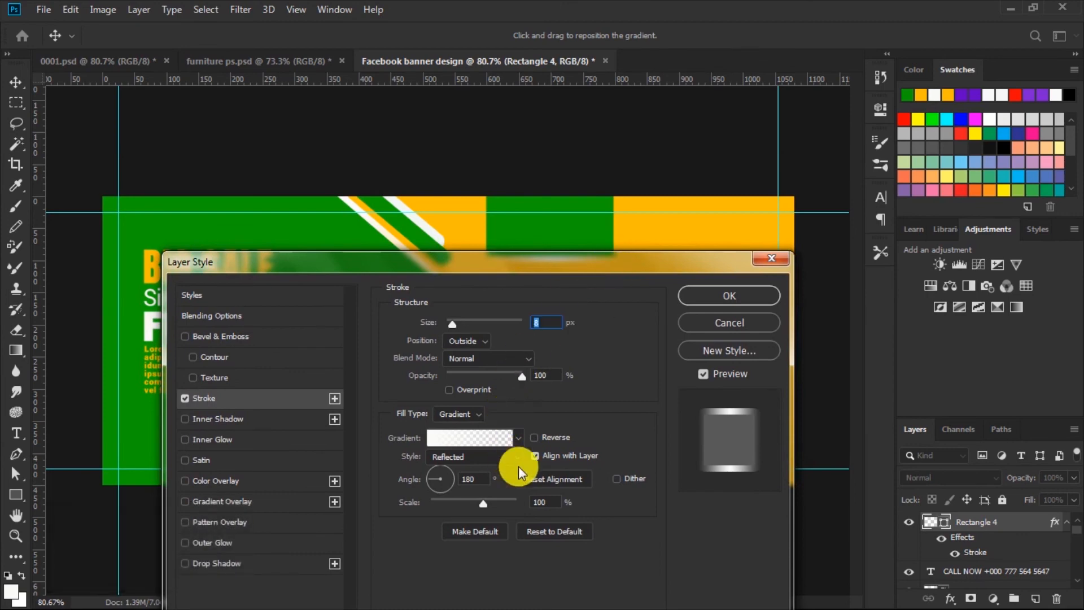
click(533, 439)
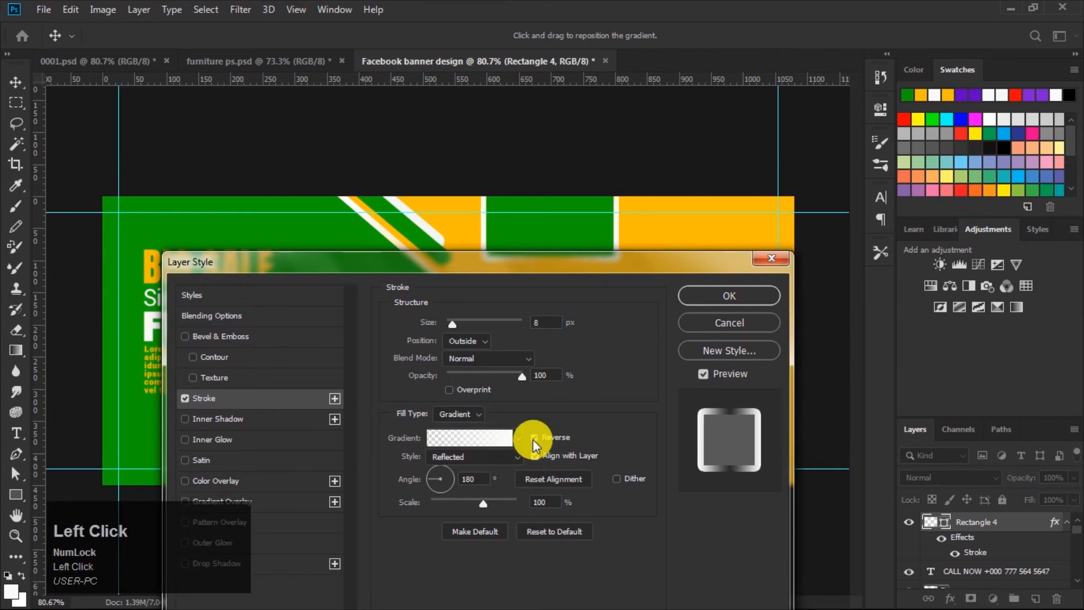
click(534, 439)
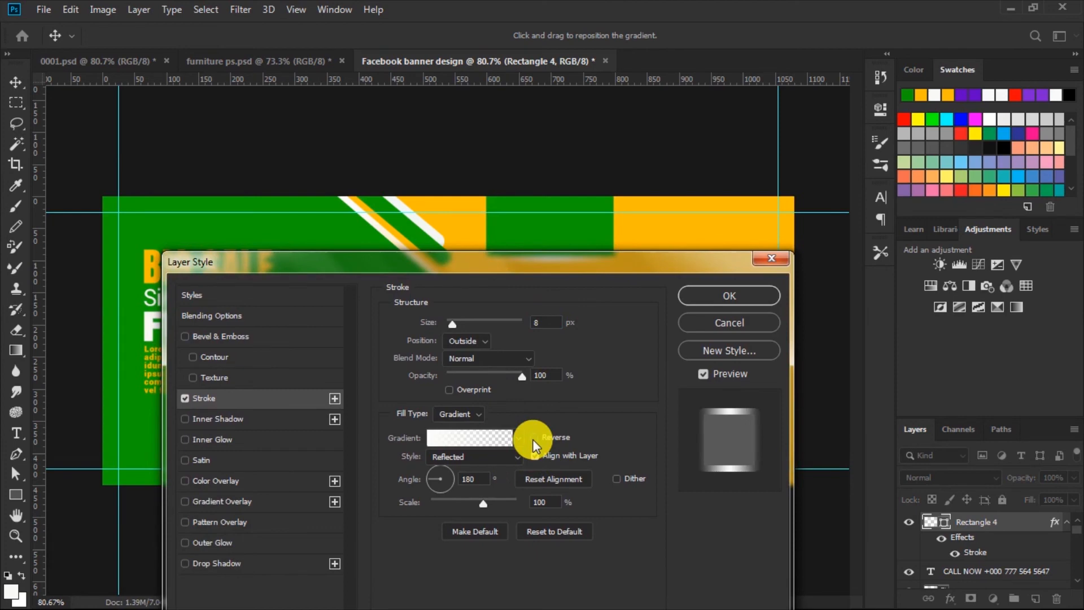
drag(551, 260, 601, 232)
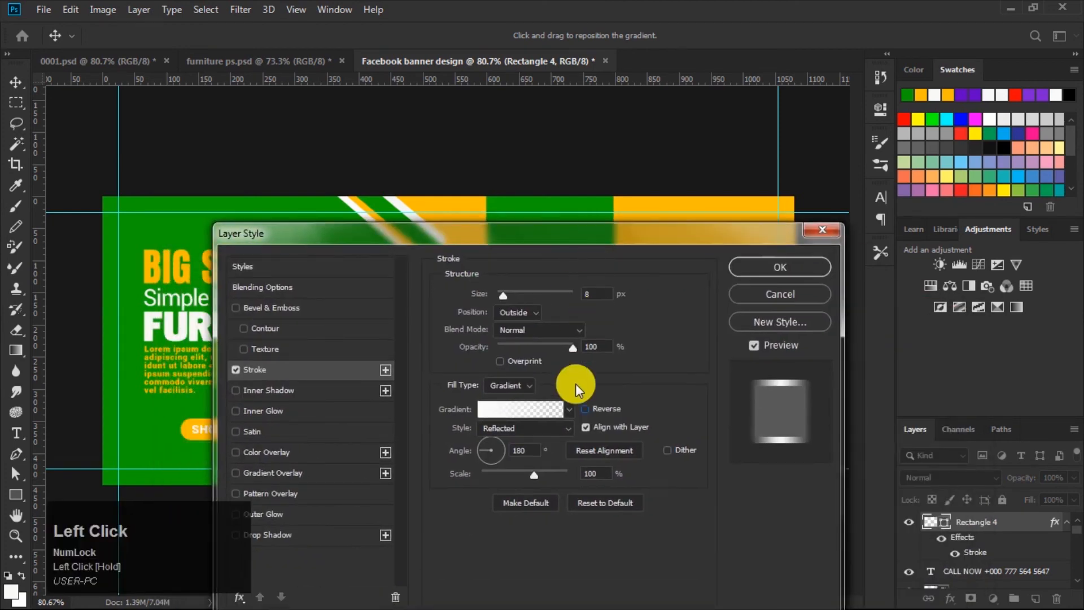
click(777, 265)
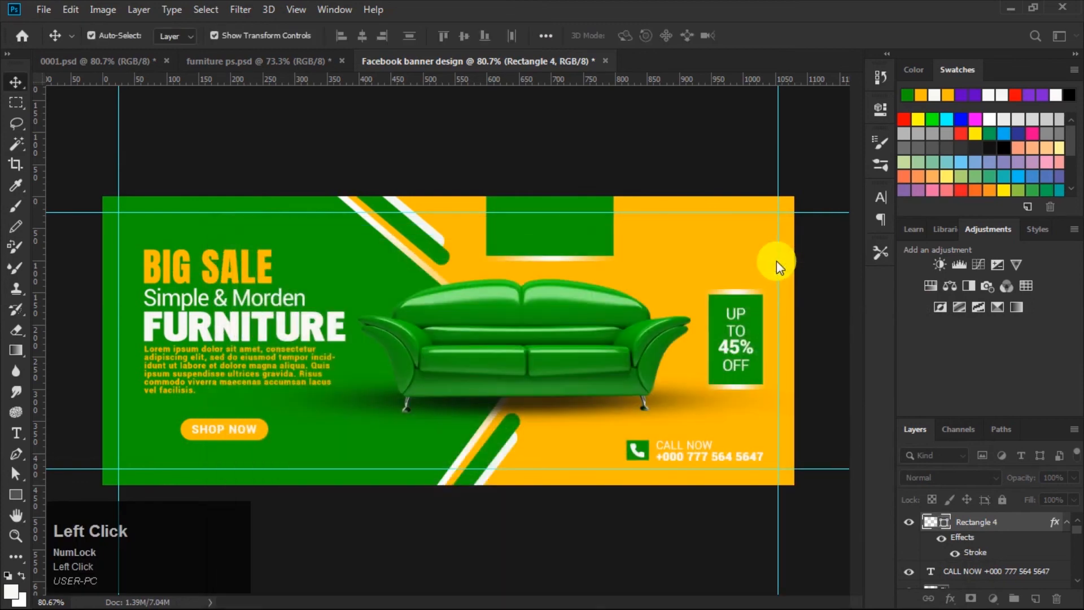
click(654, 152)
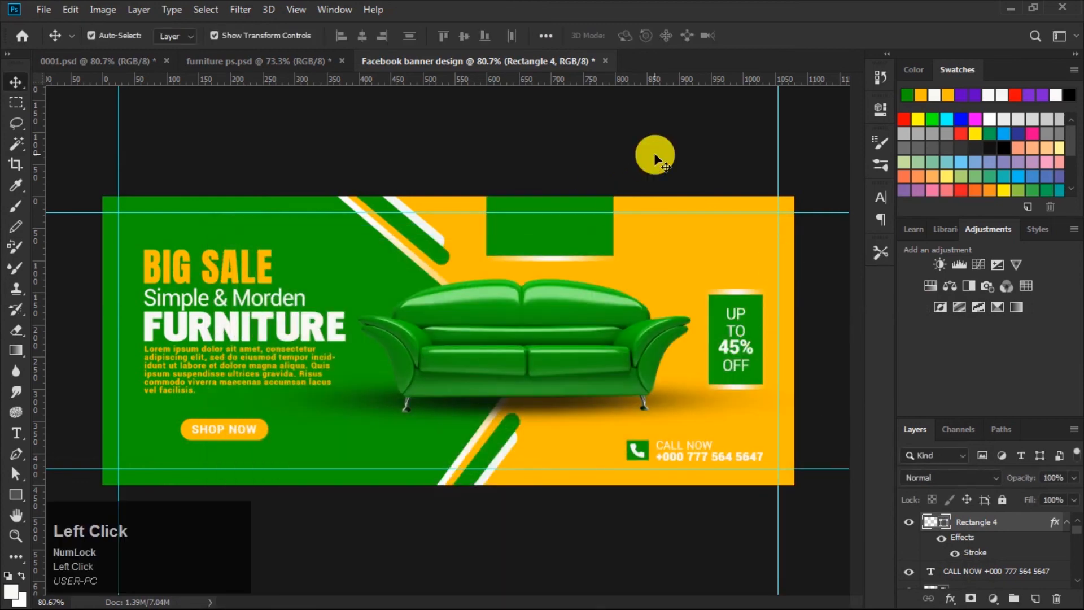
Step: Add the text SHOP NAME at 24 pt inside the green rectangle at the banner's top edge
click(19, 432)
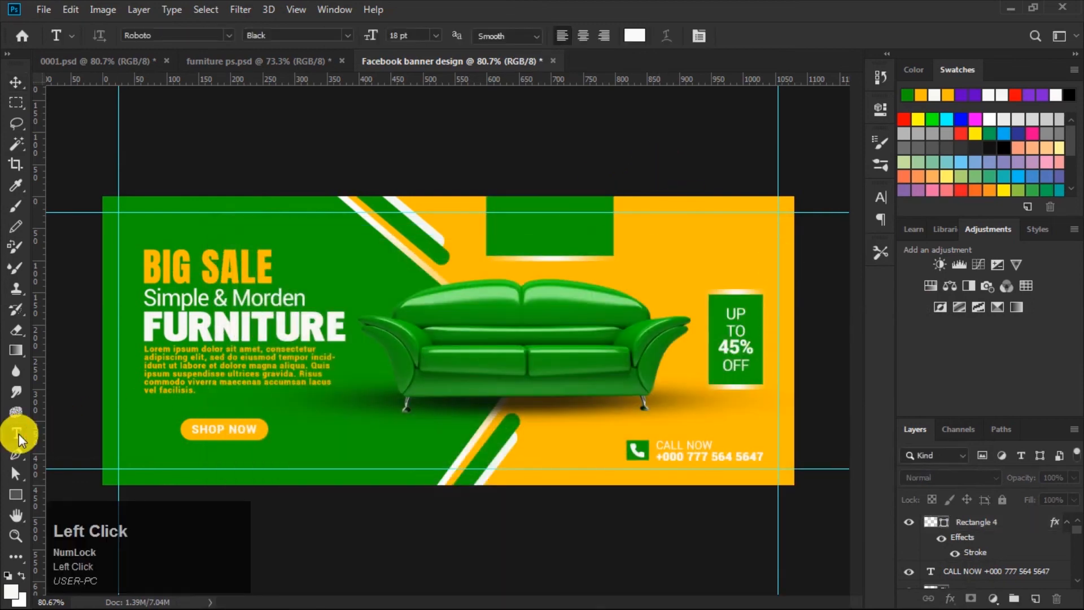
click(434, 35)
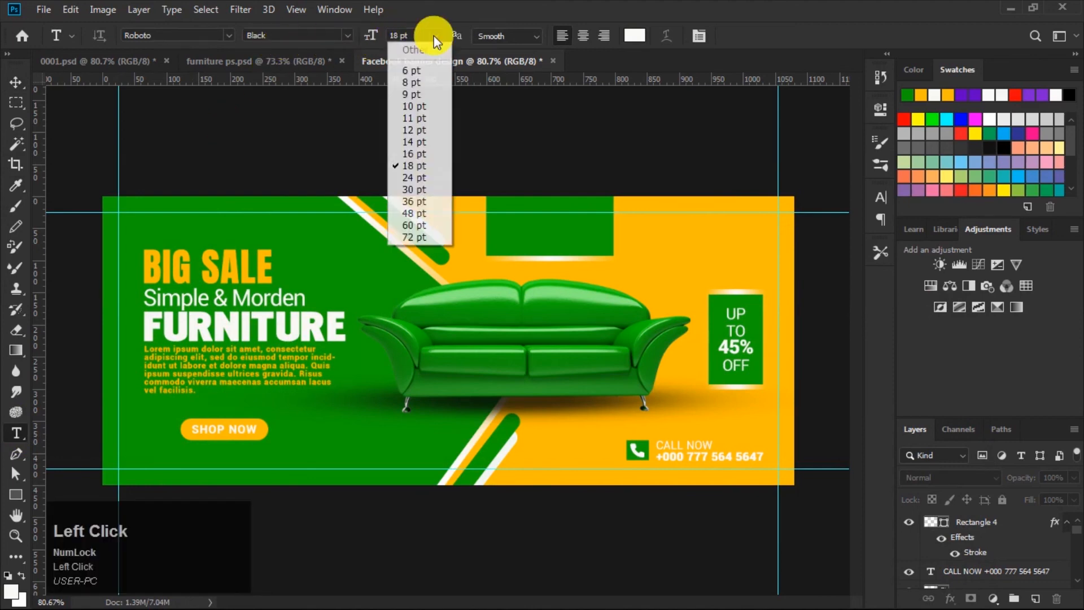
click(419, 178)
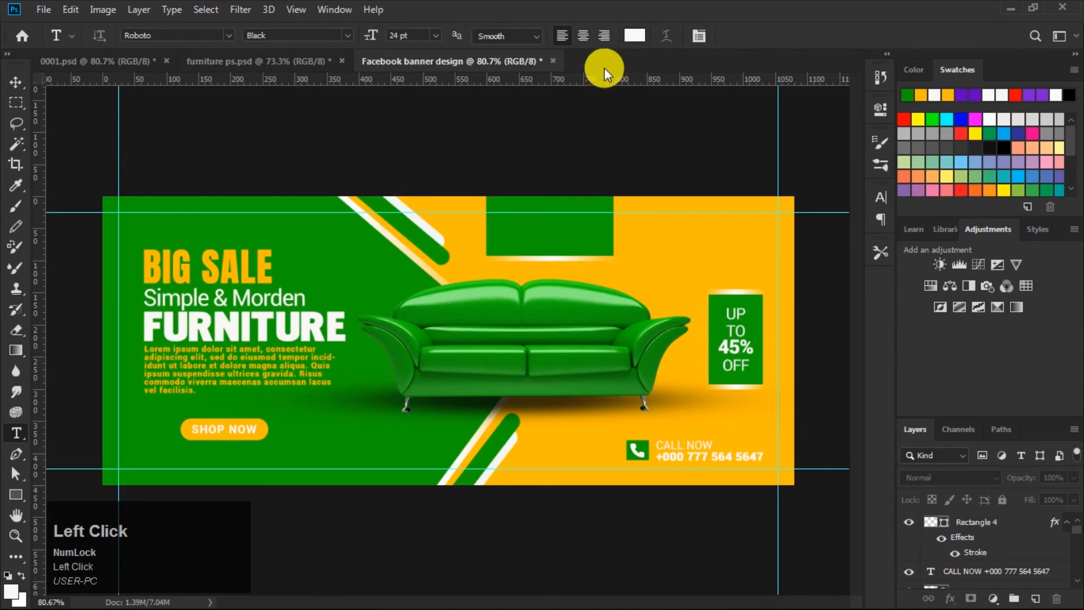
click(497, 229)
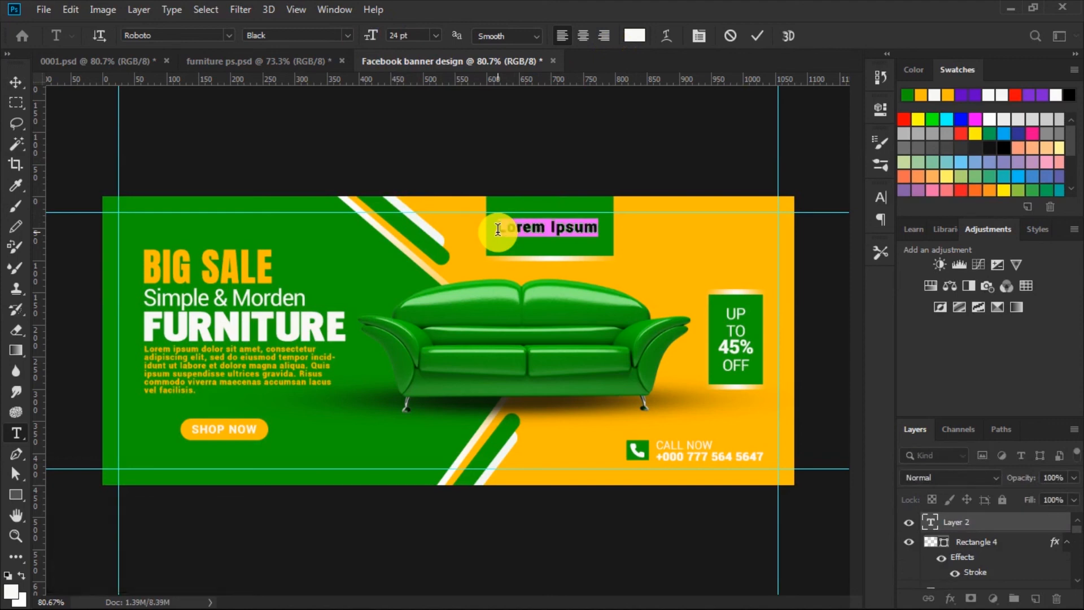
text(SHO)
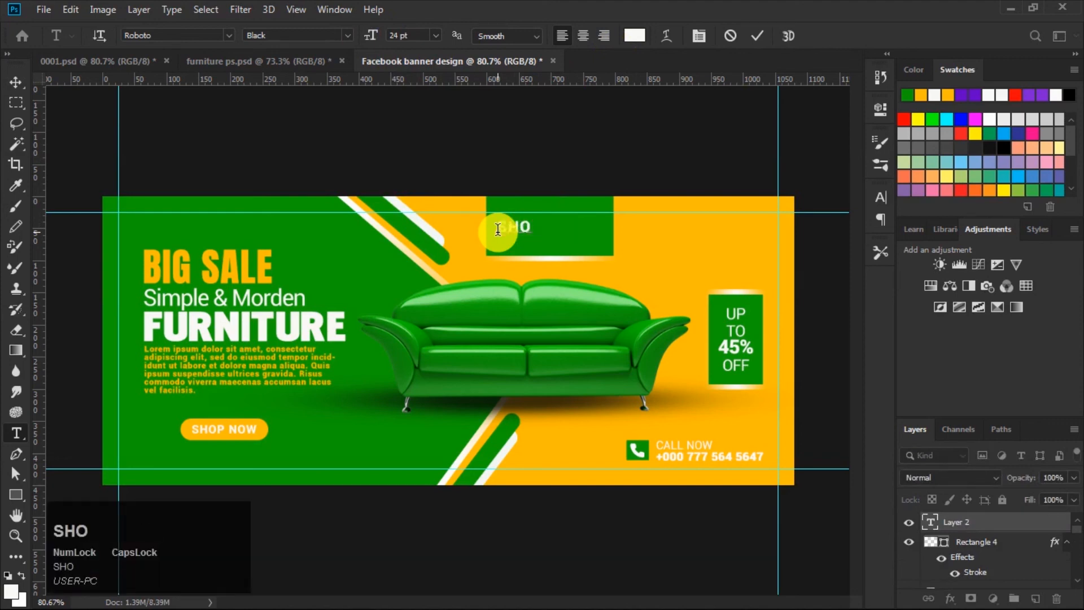
text(P NAME)
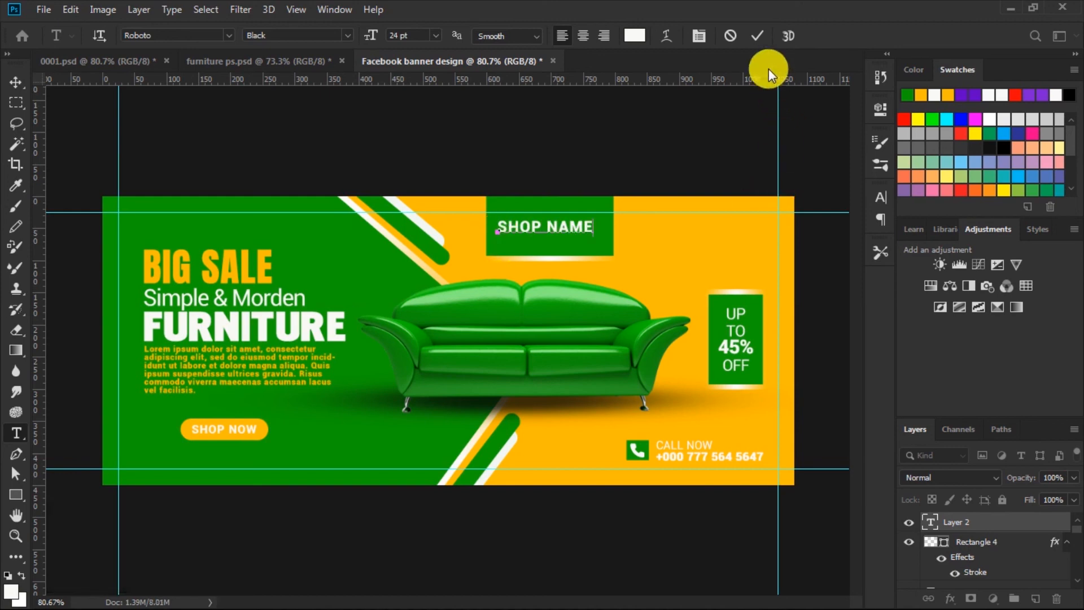
click(758, 35)
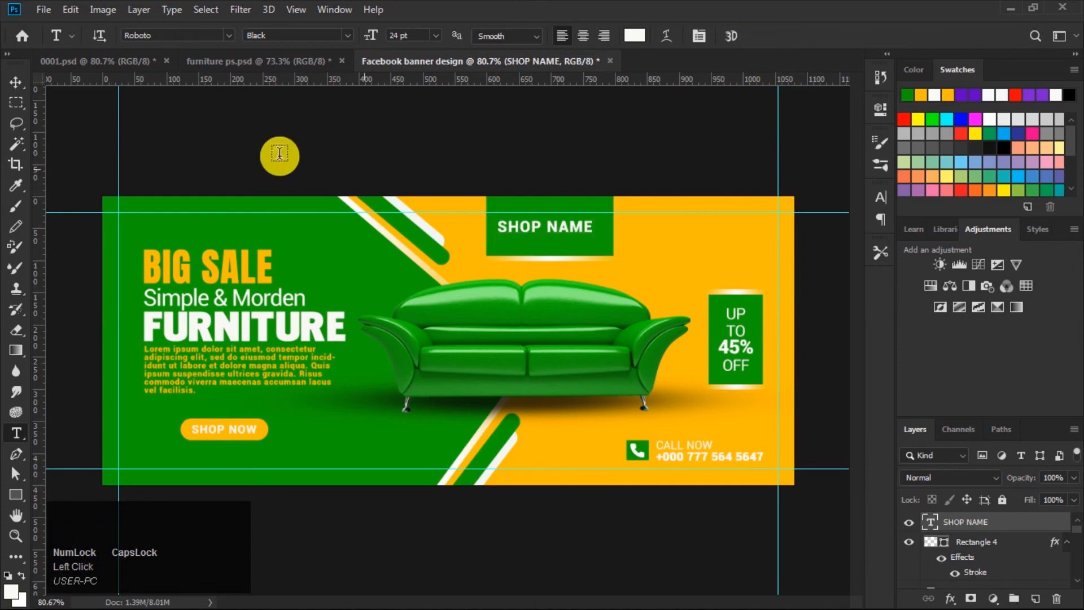
Step: Nudge the SHOP NAME text slightly and shorten the top green rectangle to about 79% of its height
click(17, 83)
click(499, 220)
drag(567, 226, 575, 229)
click(575, 211)
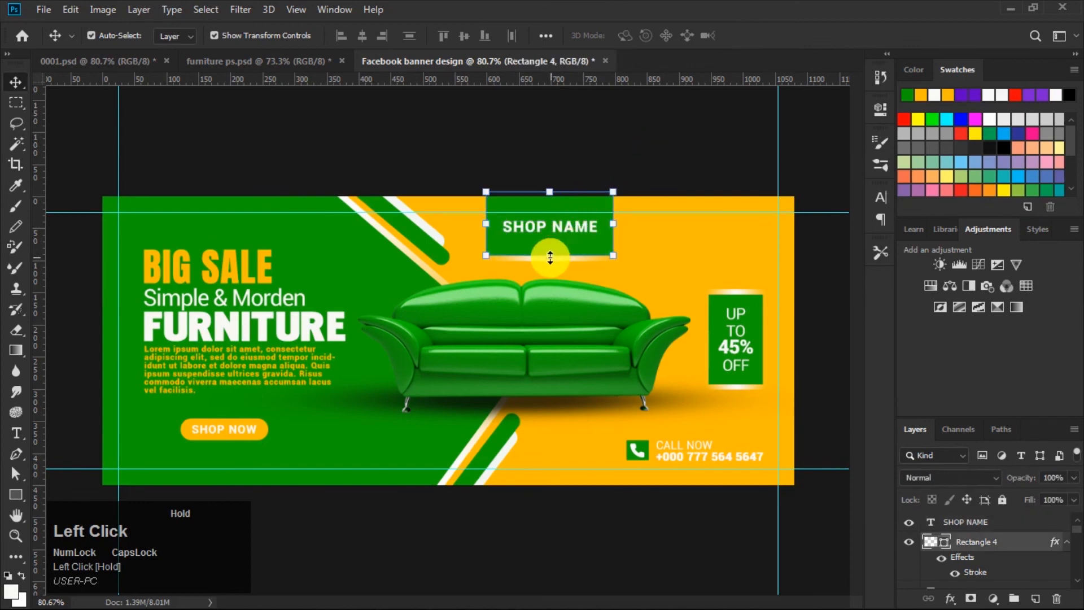
drag(552, 258, 553, 243)
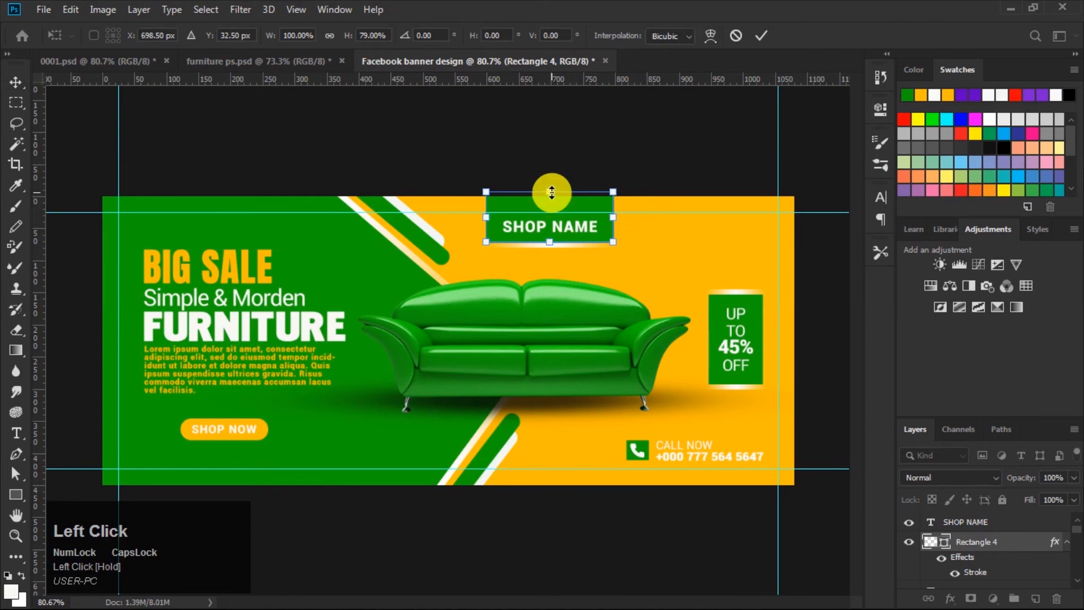
drag(550, 193, 549, 196)
click(759, 35)
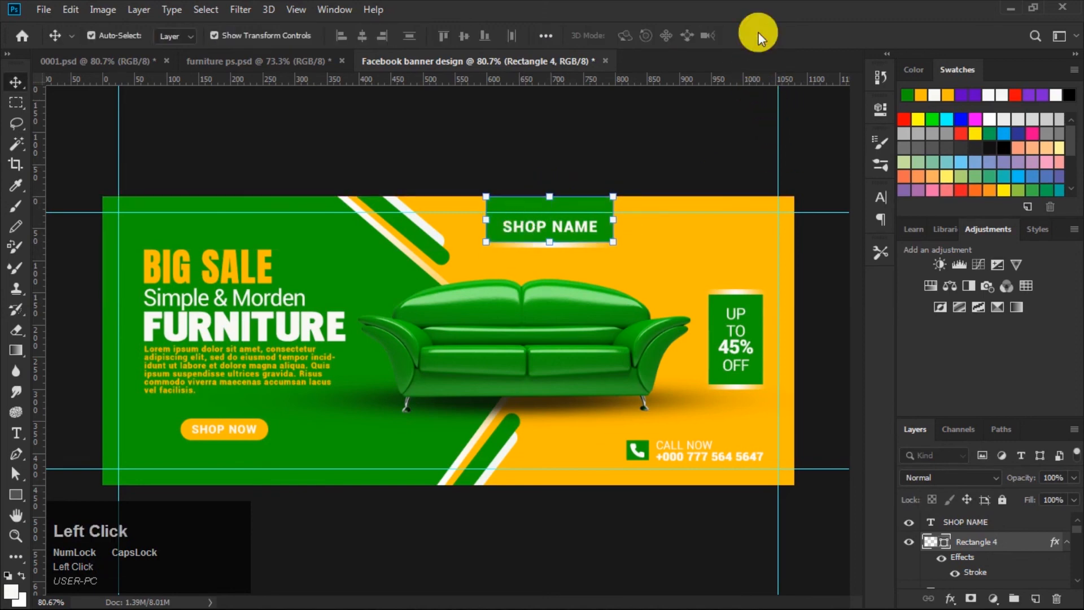
Step: Center the SHOP NAME text horizontally on the top rectangle and nudge them slightly up
shift+click(971, 523)
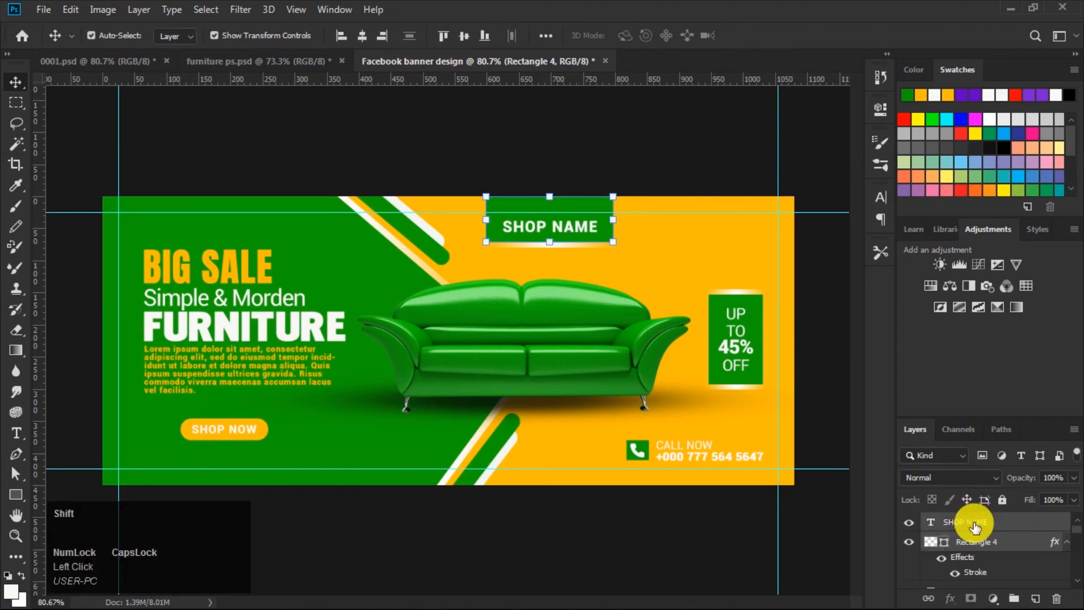
click(363, 35)
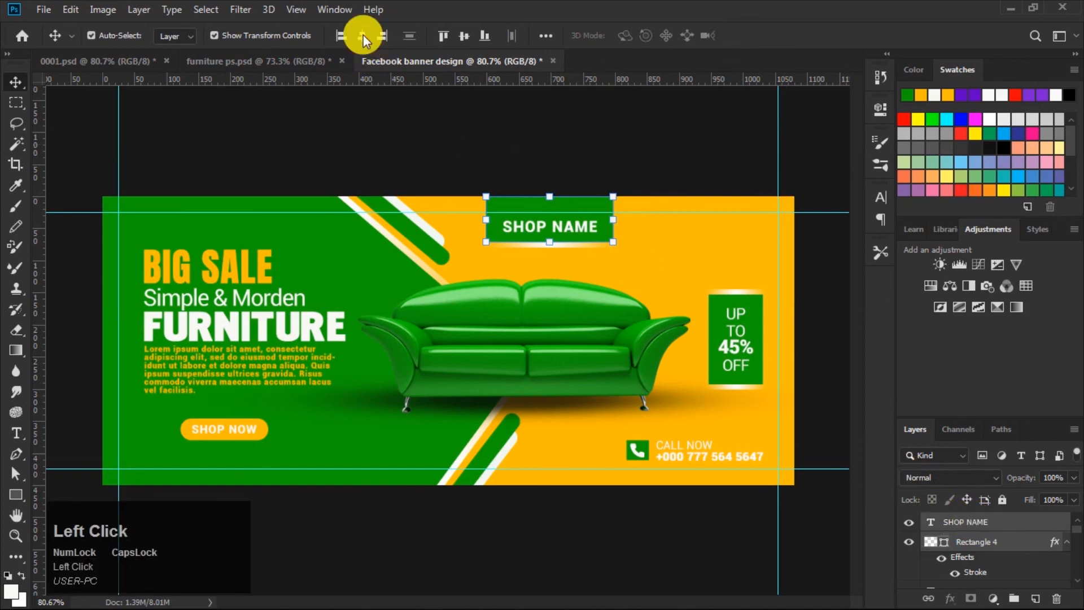
drag(570, 206, 570, 202)
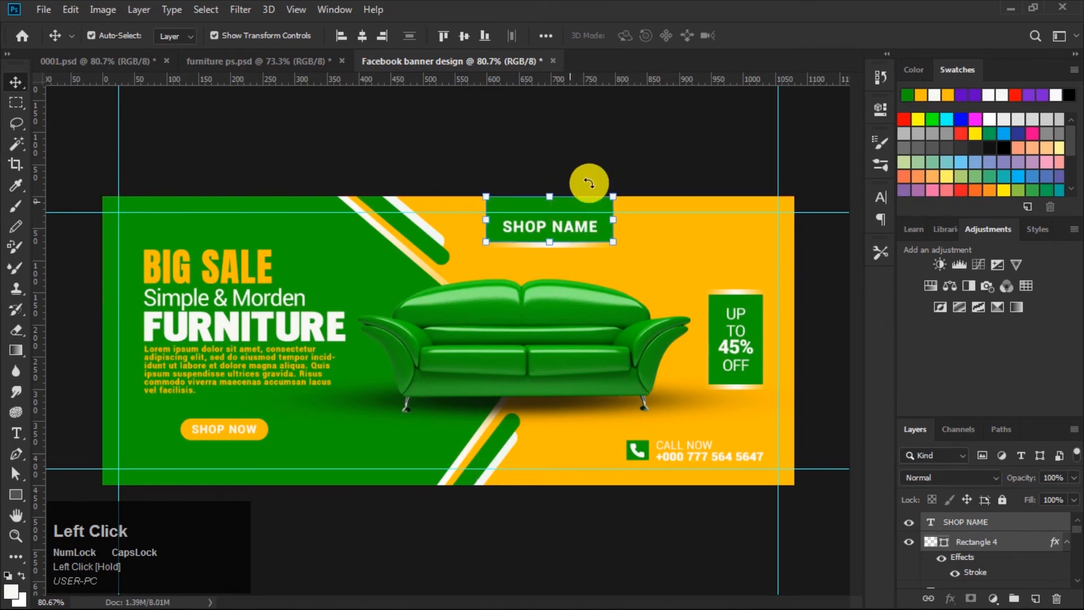
Step: Move the sofa image about 15 px to the right
click(556, 320)
drag(547, 327, 561, 328)
Step: Select the badge rectangle with the UP TO 45% OFF text and move both a few pixels right
click(754, 307)
scroll(968, 536, up, 3)
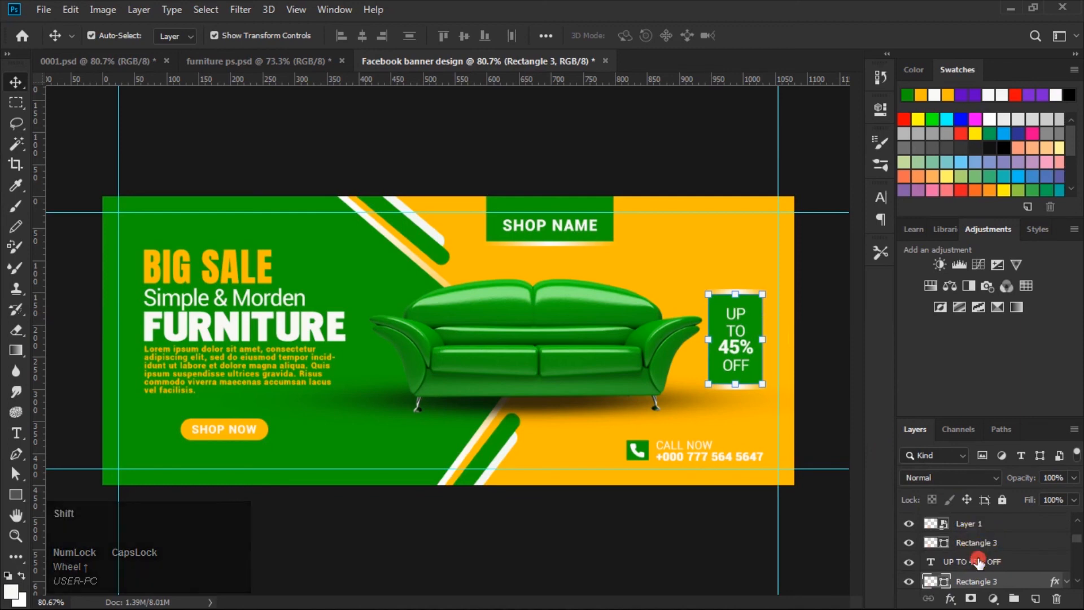
shift+click(978, 560)
drag(753, 322, 758, 328)
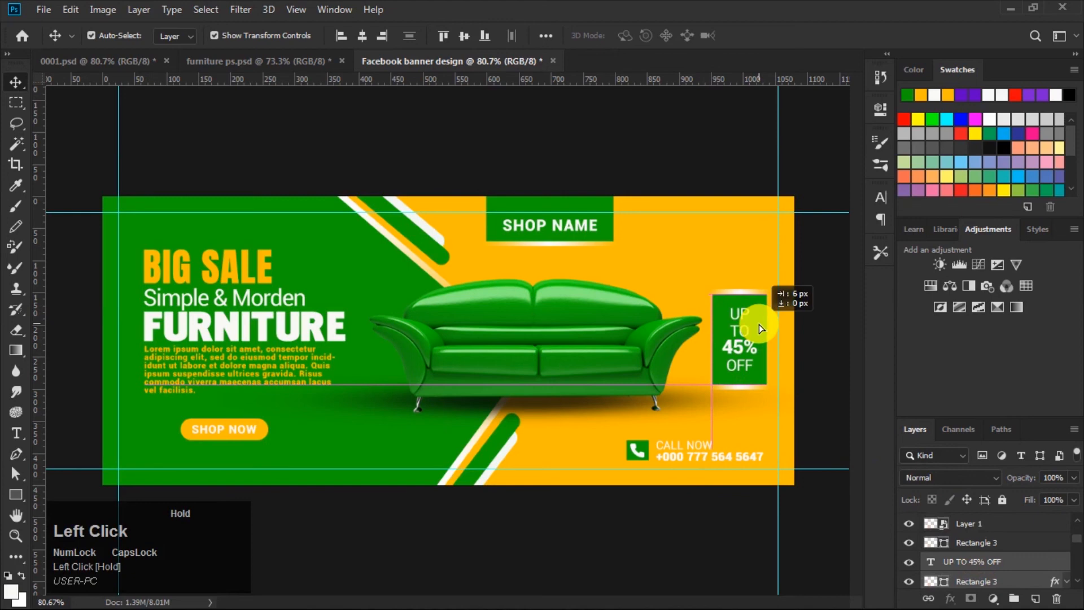
drag(758, 324, 757, 321)
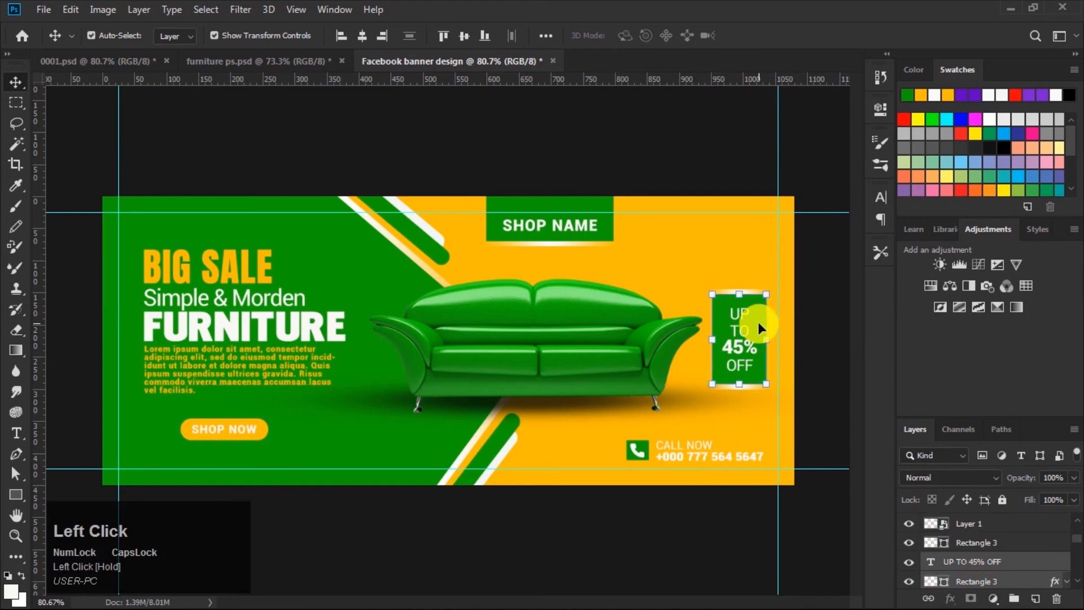
key(Right)
key(Right)
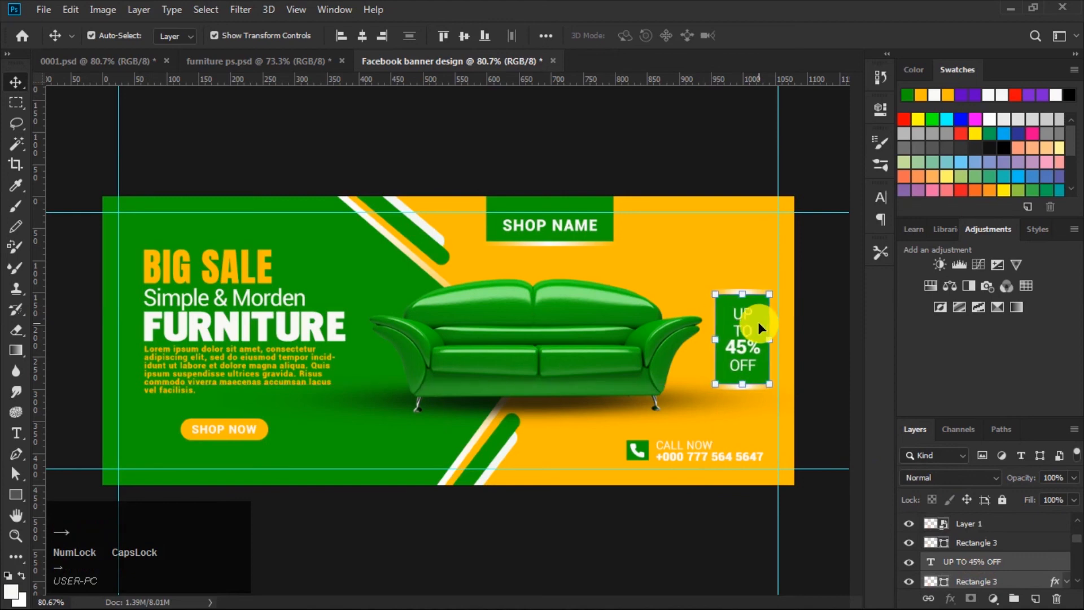
Step: Select the CALL NOW phone icon and number and shift them slightly right and down
click(728, 161)
click(641, 446)
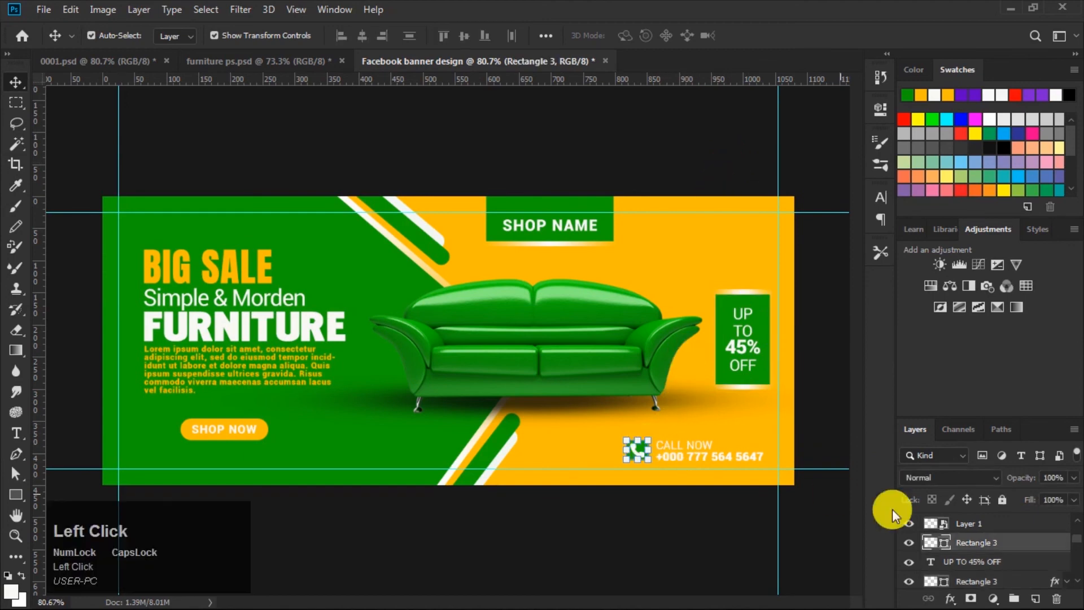
scroll(964, 549, up, 1)
shift+click(970, 542)
drag(643, 447, 647, 451)
click(560, 130)
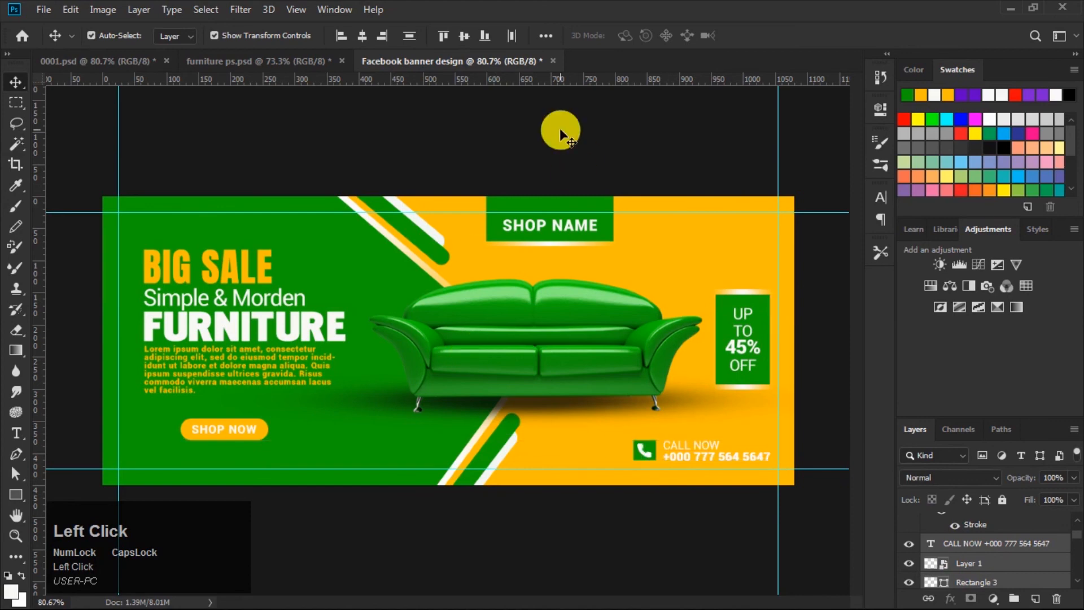
Step: Select the top rectangle with the SHOP NAME text and move both about 8 px left
click(563, 207)
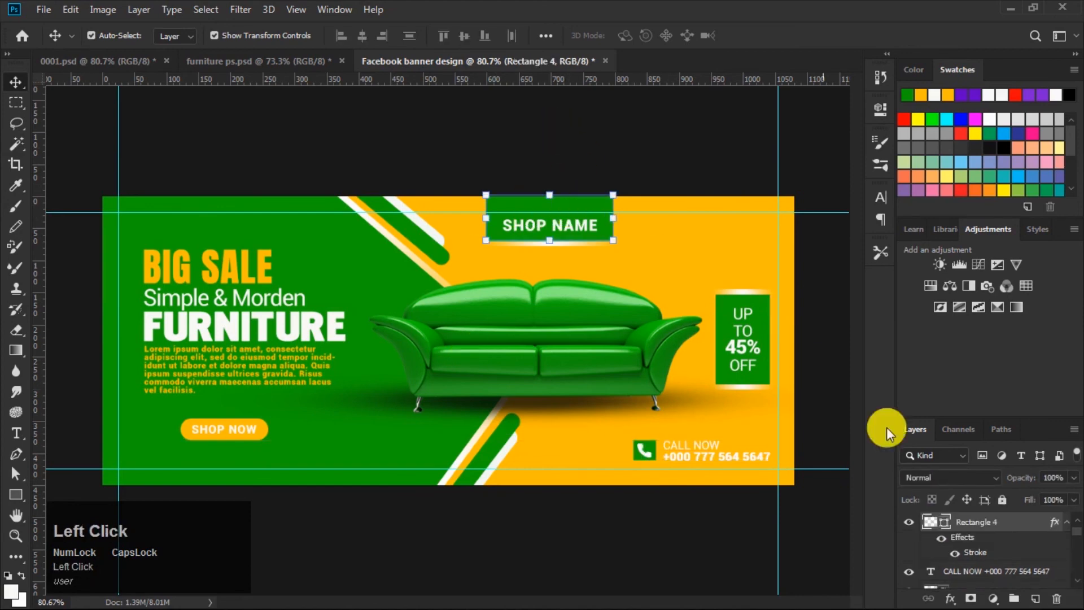
scroll(985, 529, up, 1)
shift+click(985, 524)
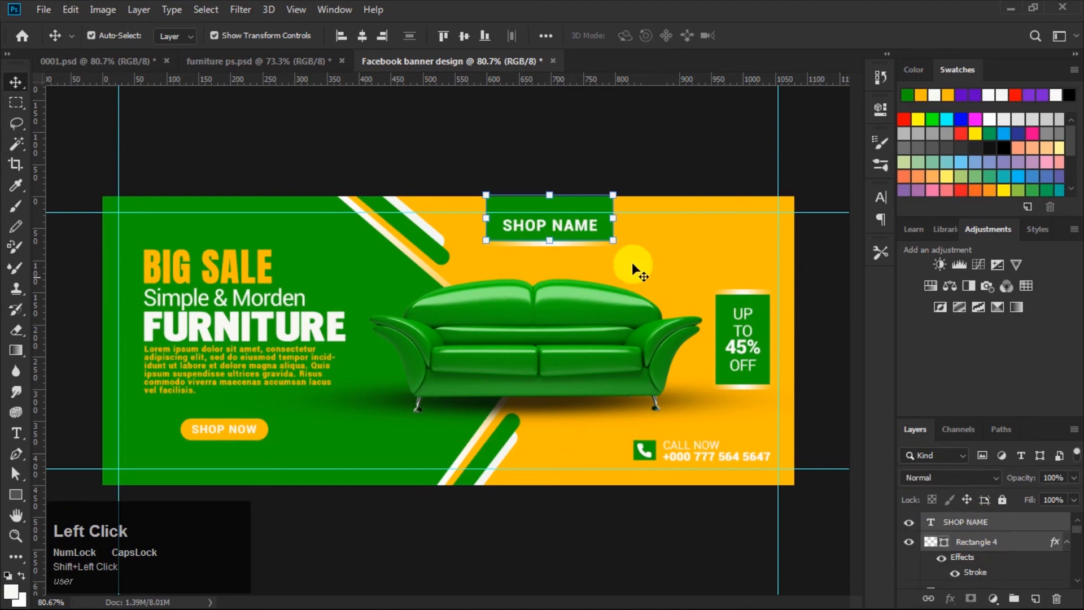
mouse_move(586, 208)
mouse_down()
mouse_move(569, 205)
mouse_move(578, 208)
mouse_up()
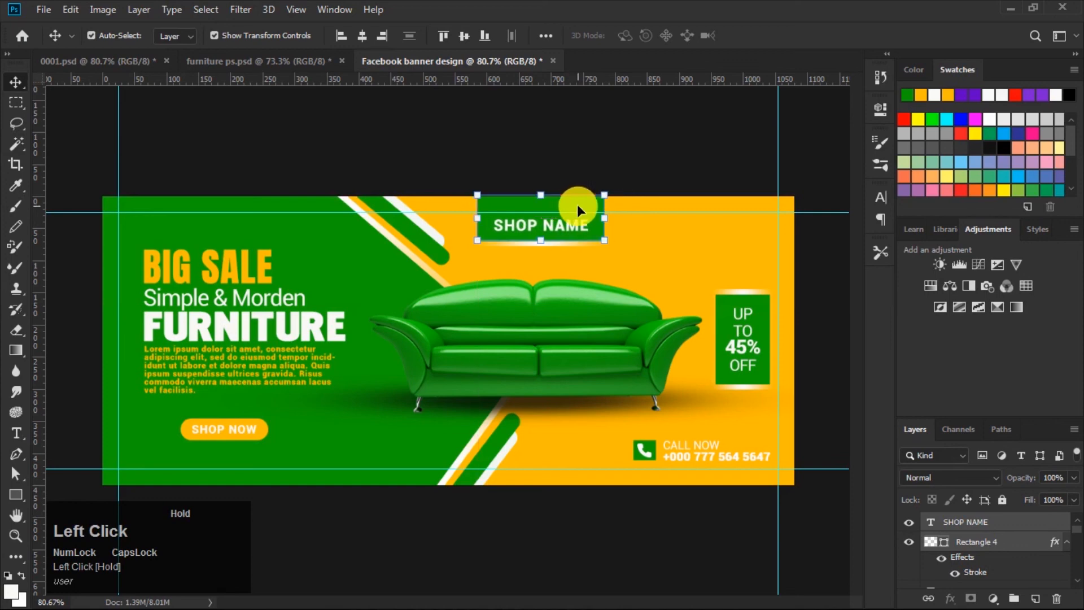
click(669, 139)
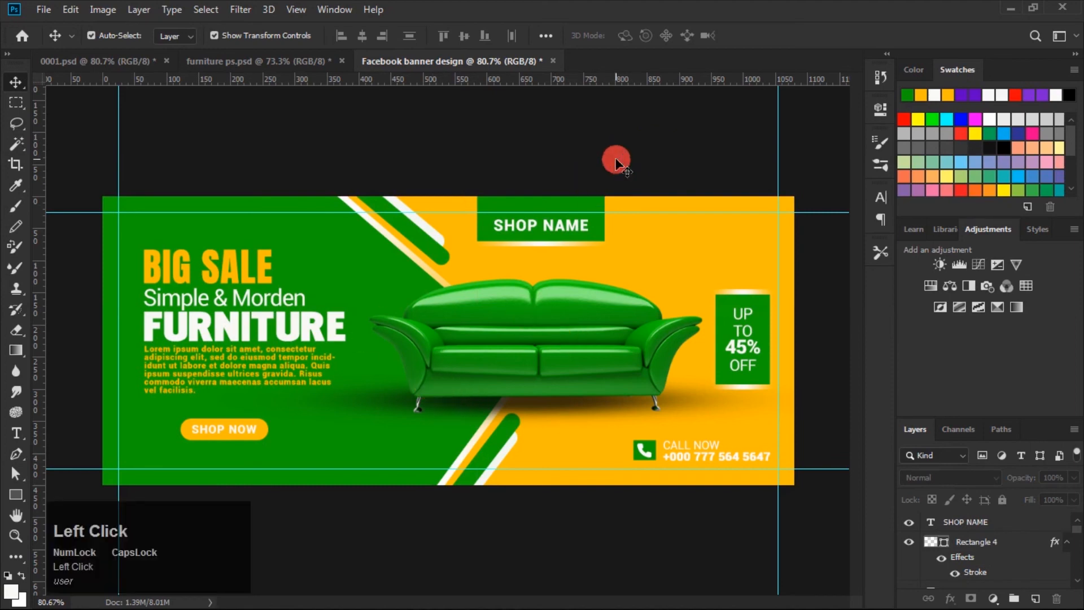
Step: Hide the guides and zoom to preview the finished banner
key(ctrl+h)
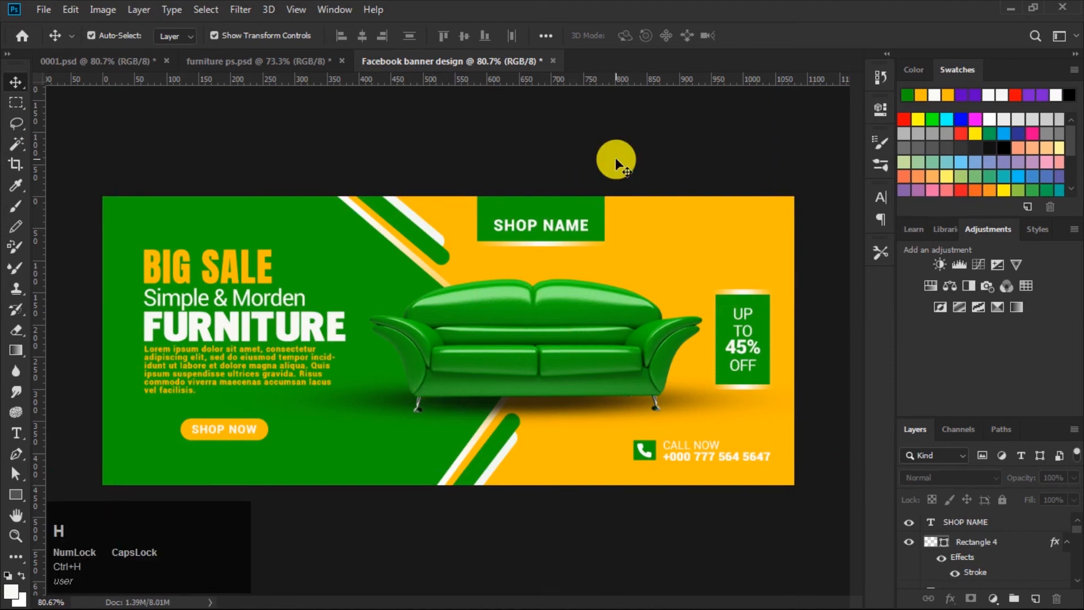
key(Caps_Lock)
scroll(620, 324, down, 1)
scroll(620, 324, up, 1)
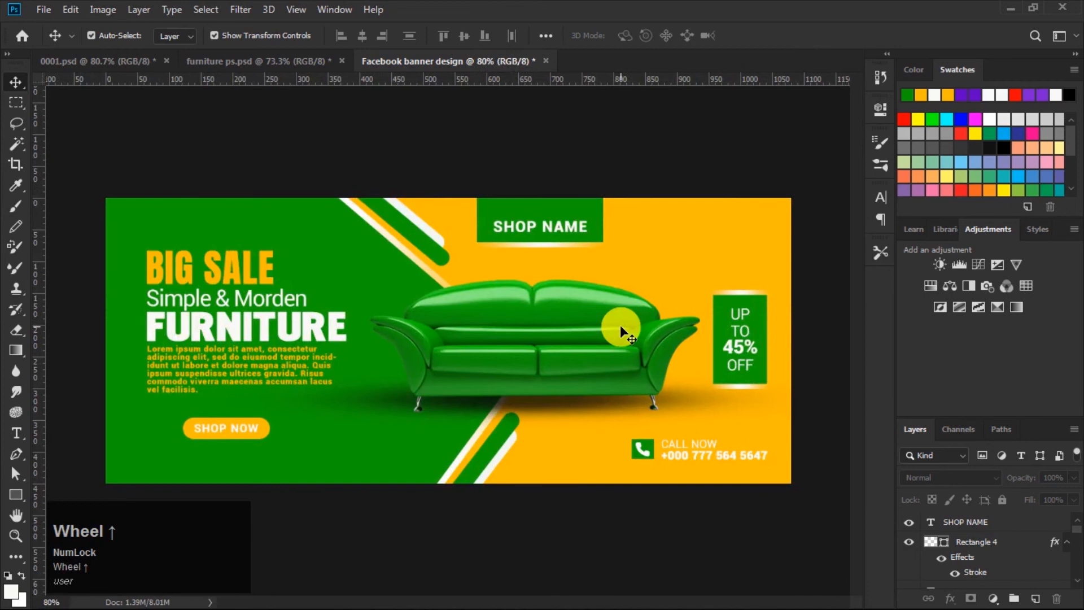
scroll(620, 324, up, 1)
scroll(620, 324, down, 1)
click(812, 353)
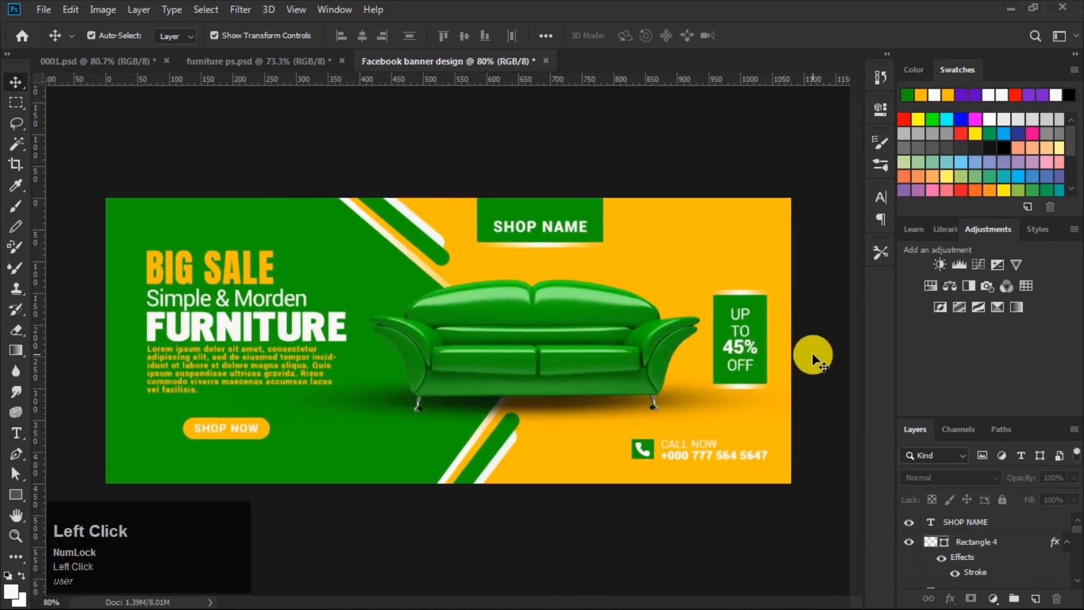